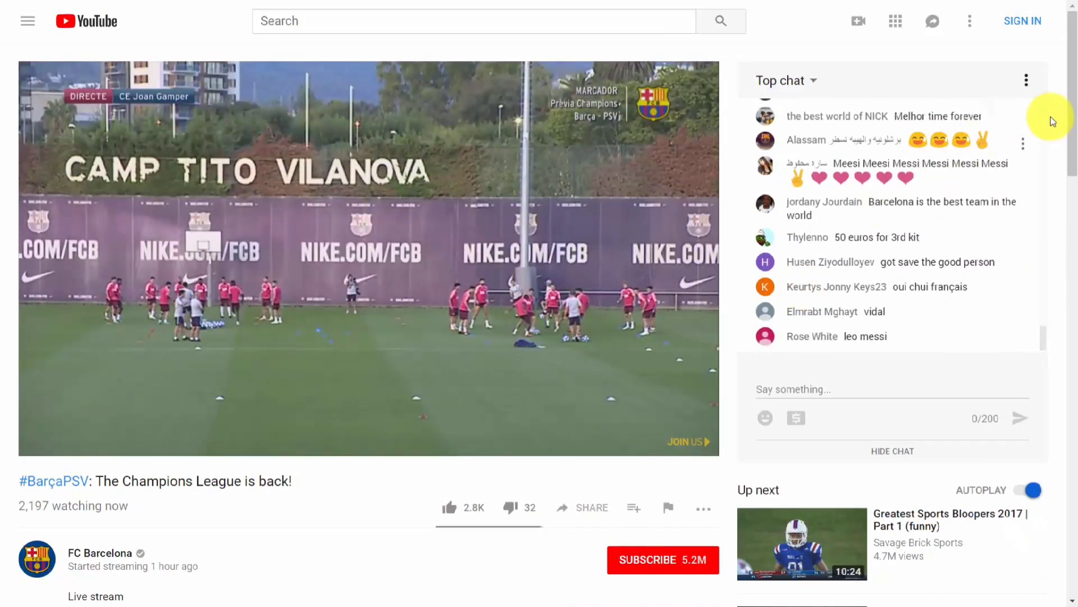
Step: Use YouTube as the Internet Marketing Tutorials channel and open Creator Studio
mouse_move(1068, 118)
mouse_down()
mouse_move(1076, 229)
mouse_move(1072, 134)
mouse_up()
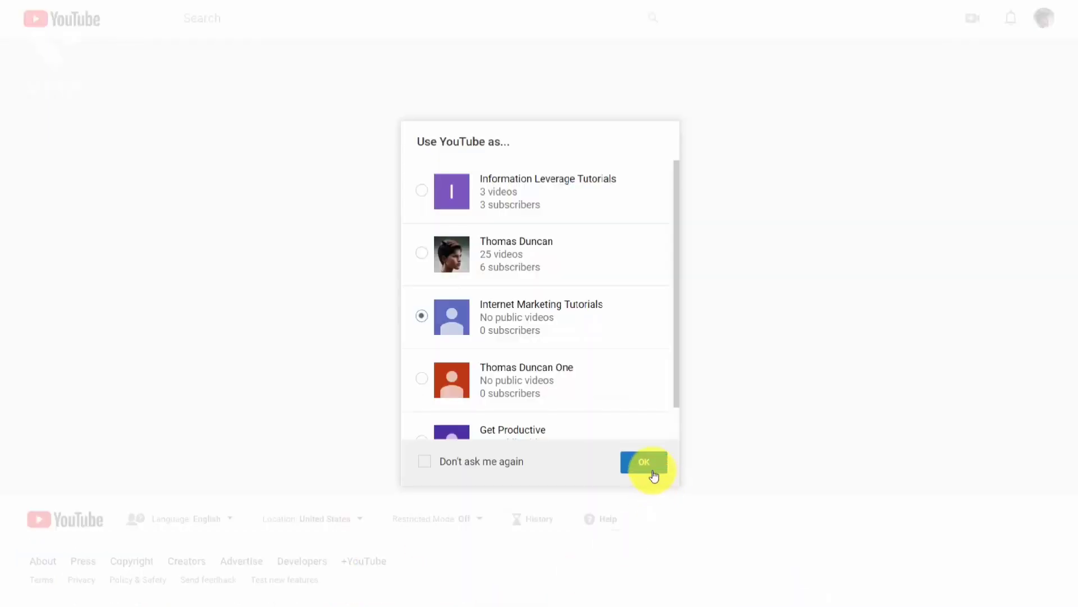
click(647, 462)
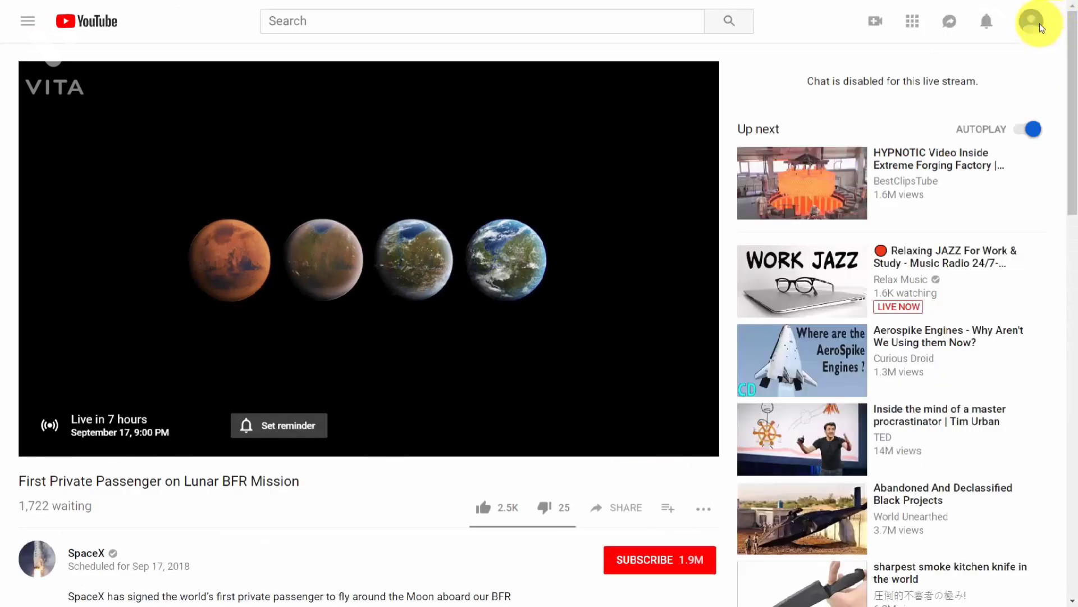
click(1039, 27)
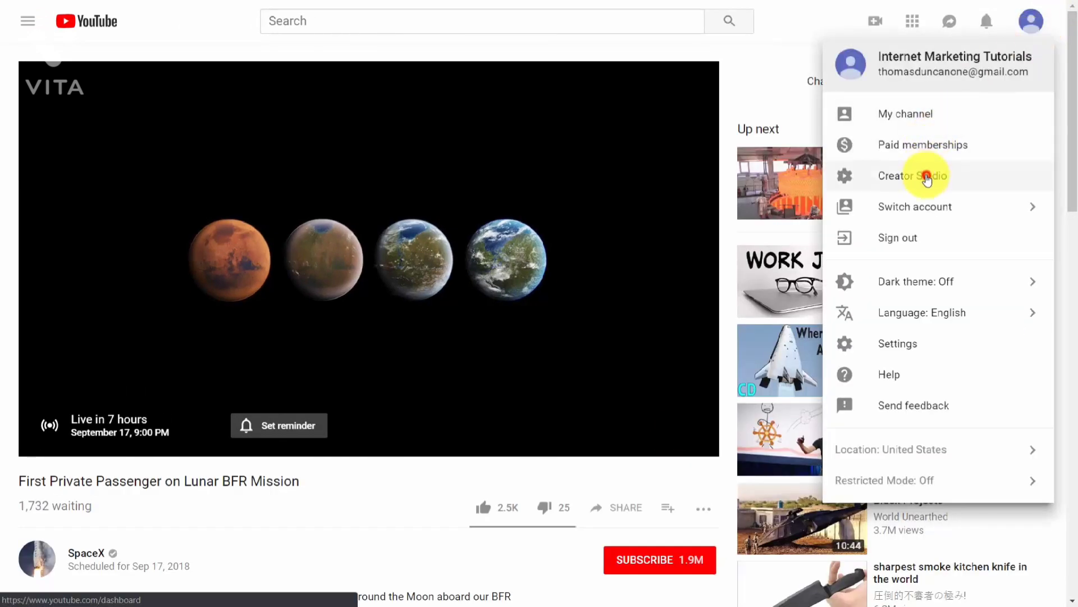
click(927, 177)
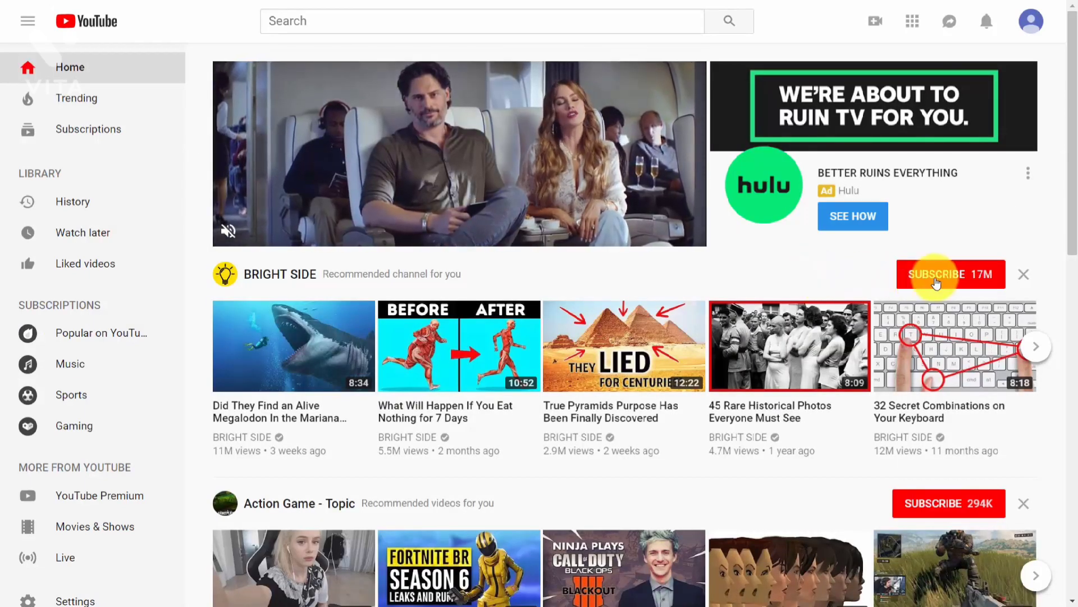
scroll(936, 282, down, 6)
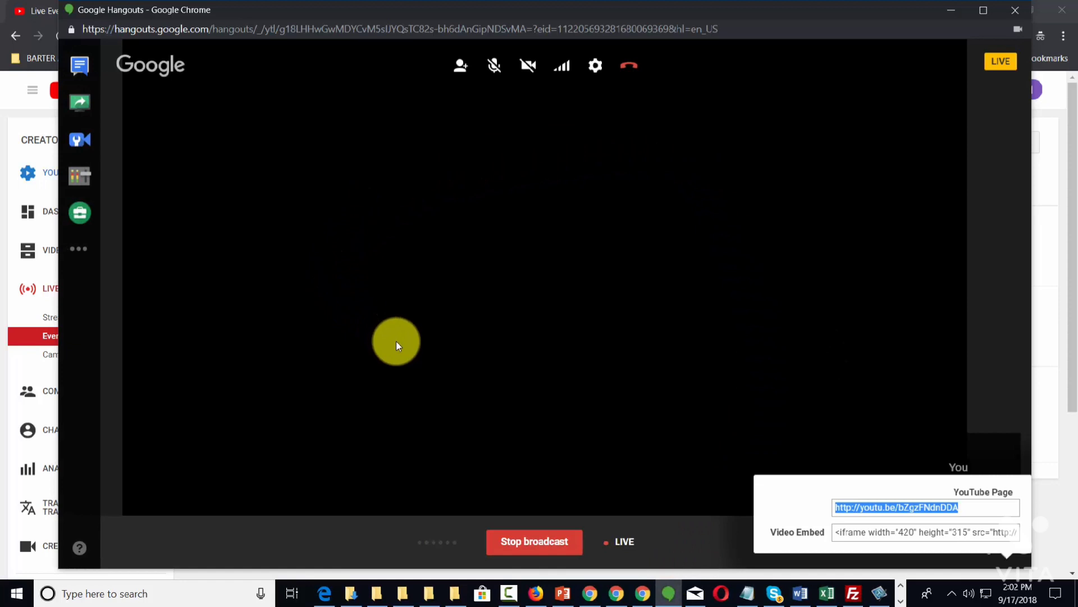
Step: Show the links of the Hangouts live broadcast and select its YouTube page address
click(1008, 558)
click(716, 528)
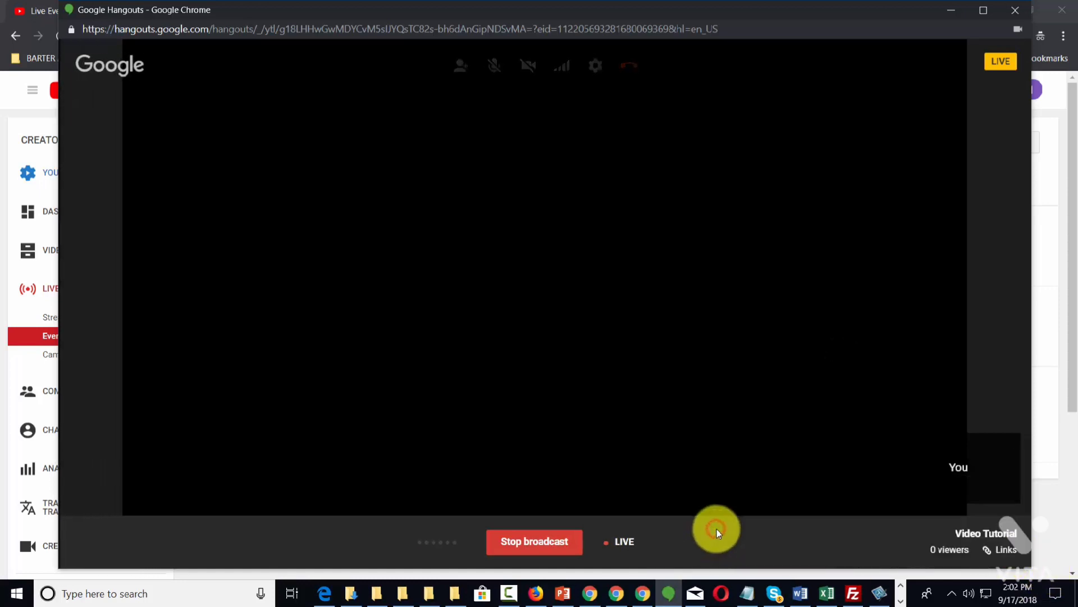
click(1002, 554)
drag(983, 508, 809, 507)
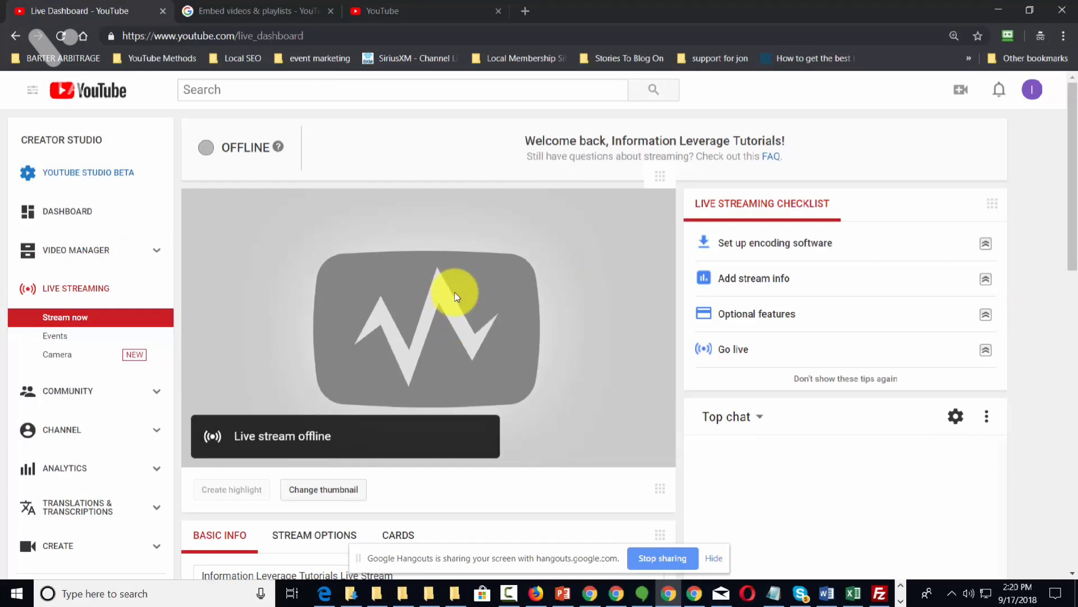
Step: View the channel home page's For new visitors section and open the Community section in Creator Studio
mouse_move(458, 297)
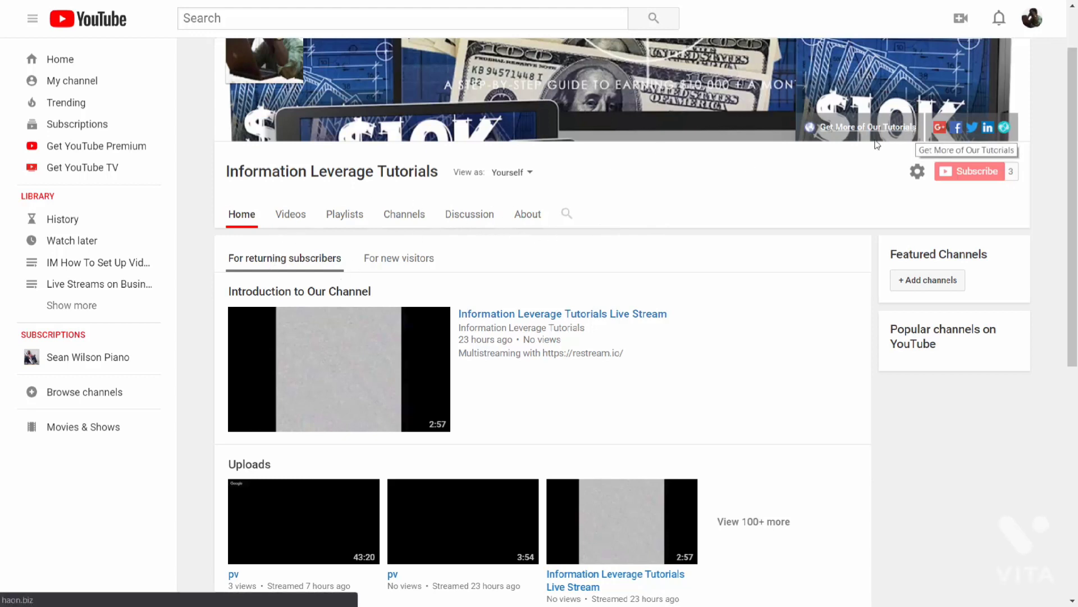
click(409, 259)
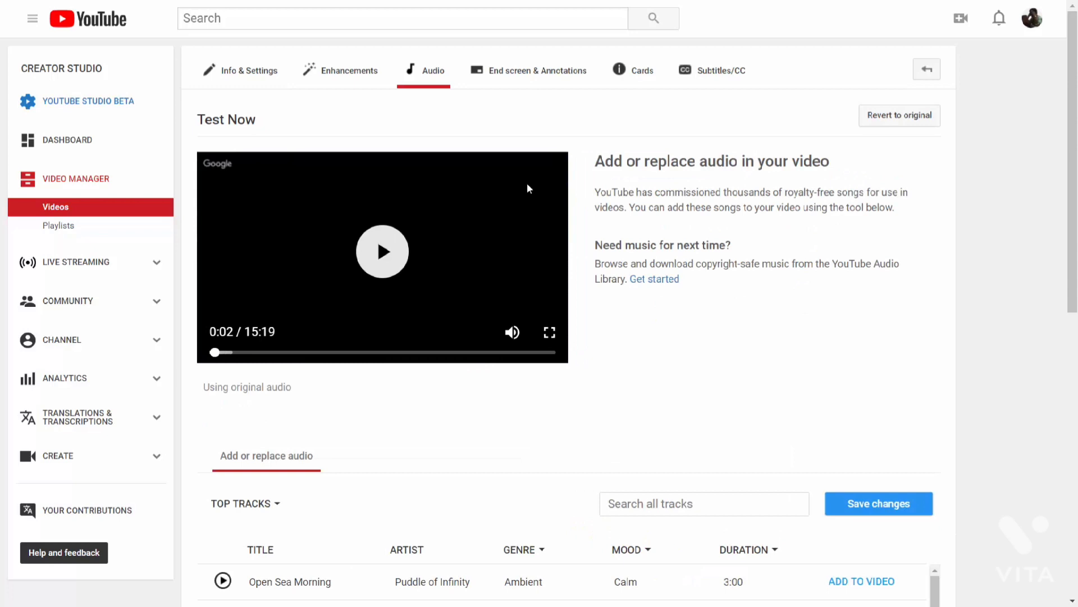
click(93, 302)
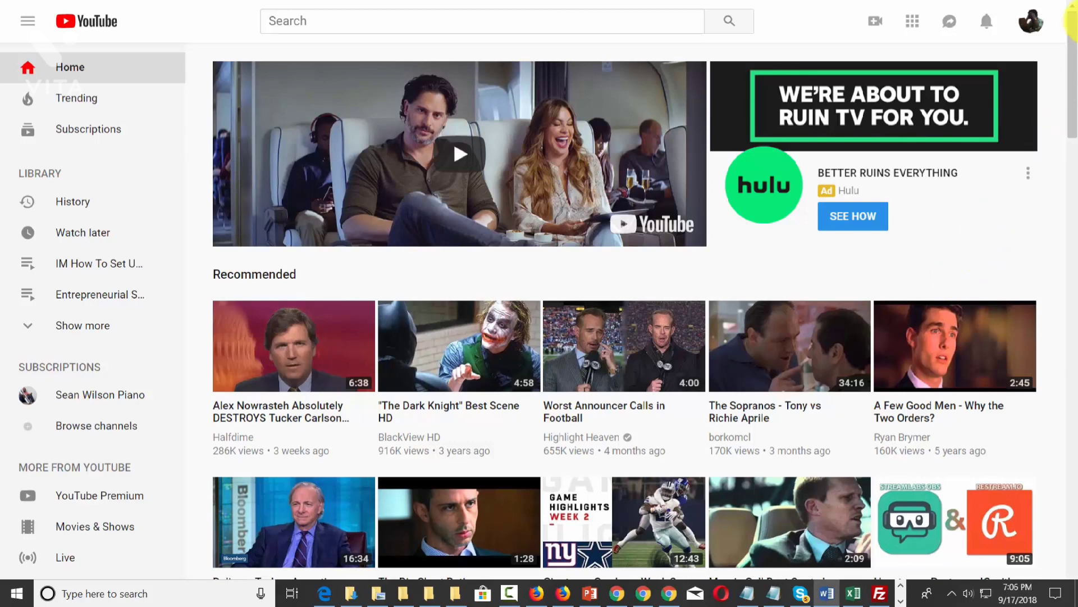
Step: Go to Creator Studio and open the End screen & Annotations editor for the Video Tutorial video
click(1033, 21)
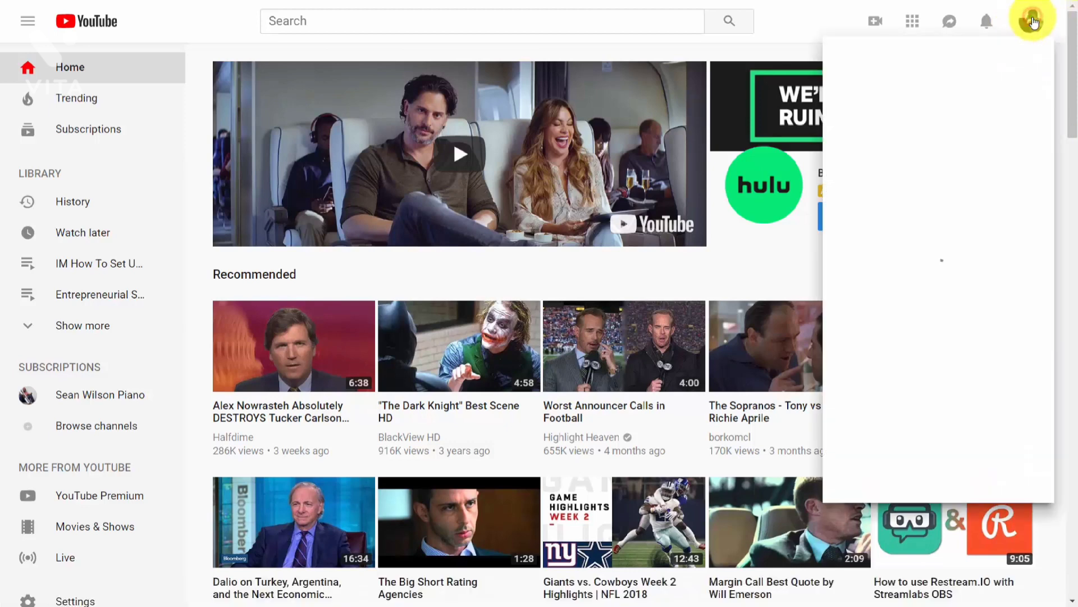
click(937, 172)
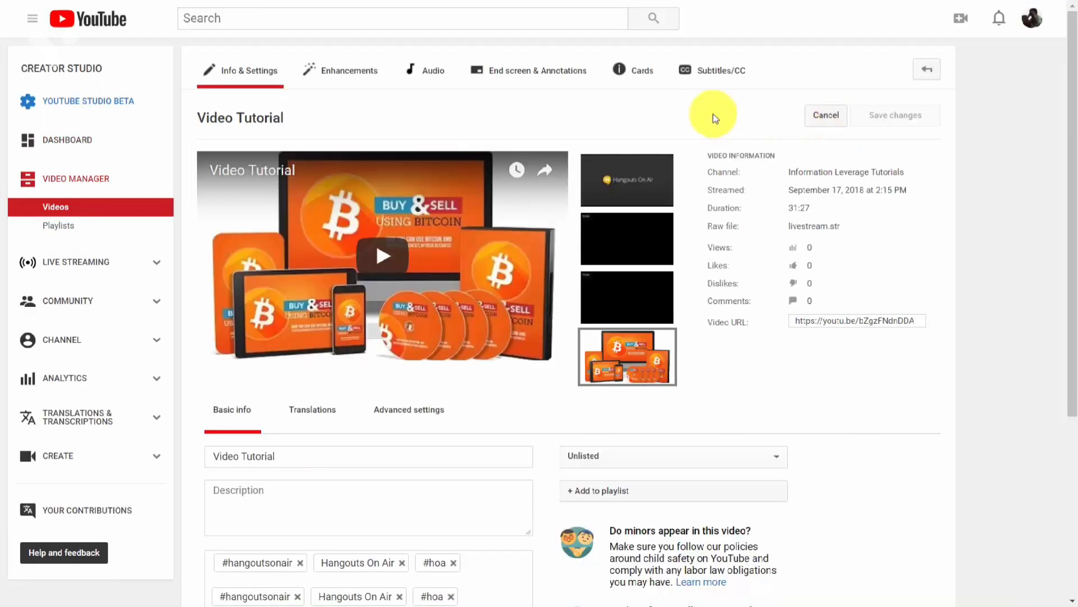
click(533, 74)
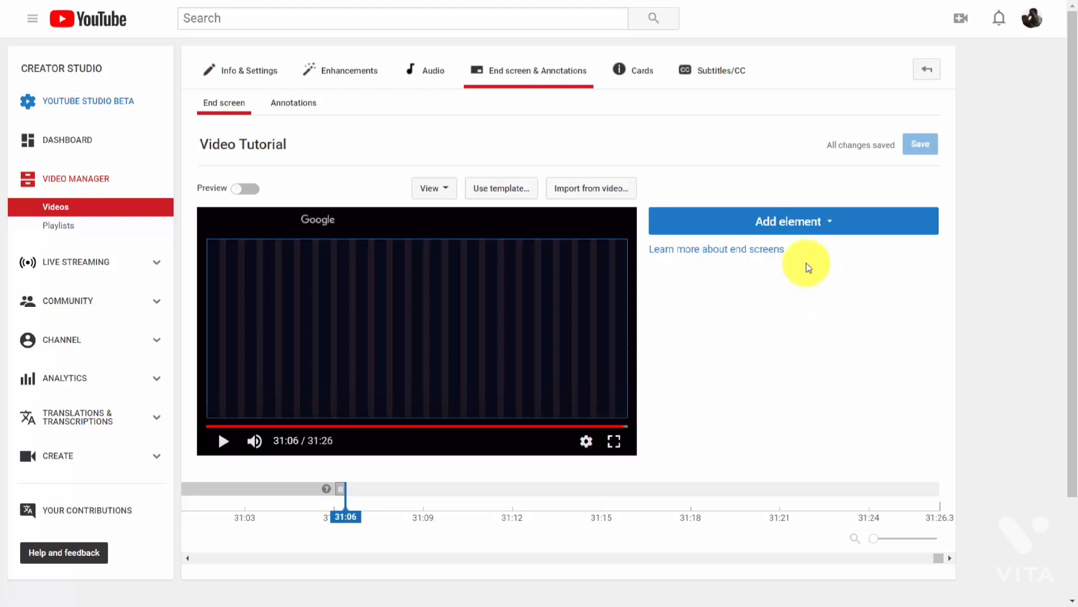
Step: Add the 3:54 Information Leverage Tutorials live stream upload as an end screen video element and move it to the frame's upper-right corner
click(791, 223)
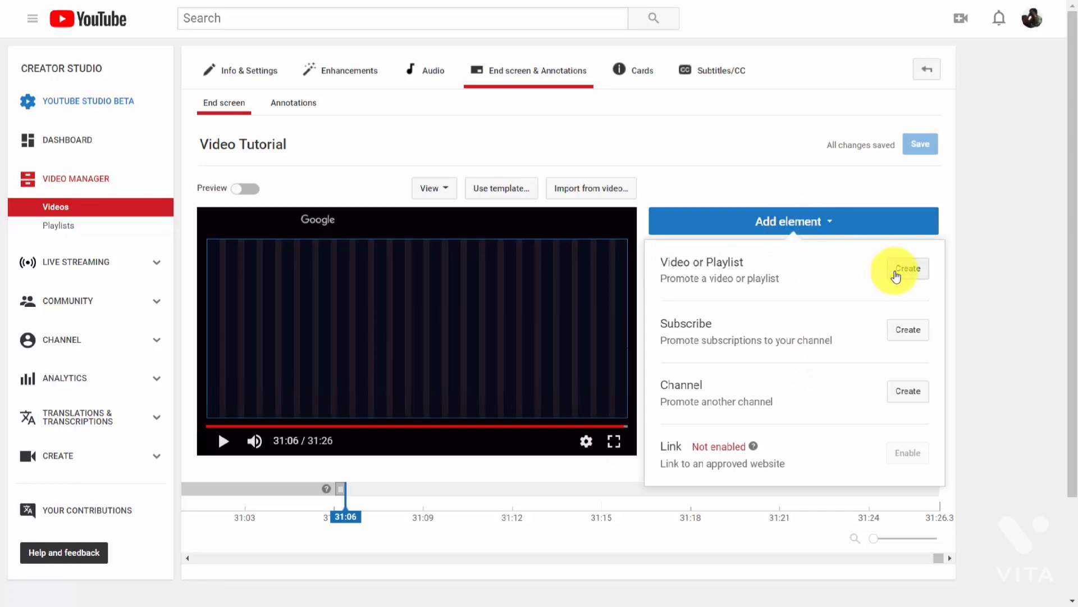
click(897, 272)
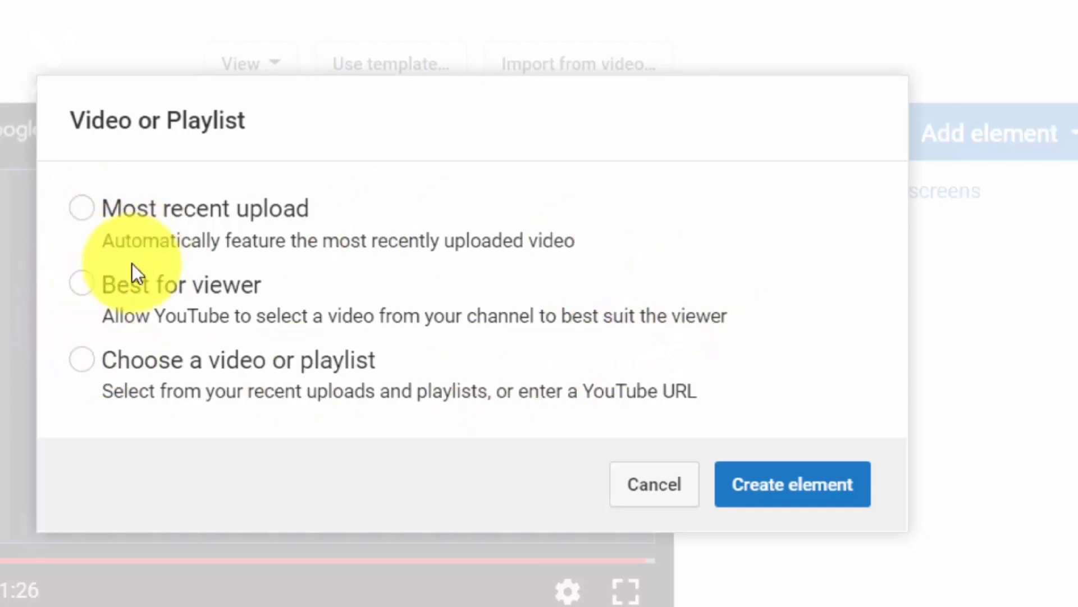
click(81, 362)
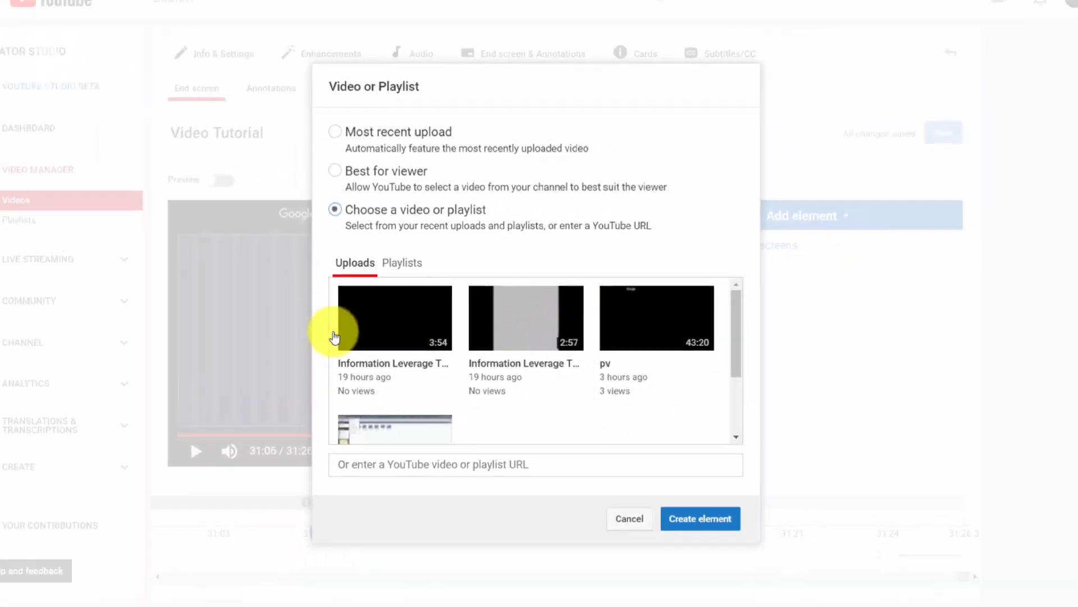
click(416, 336)
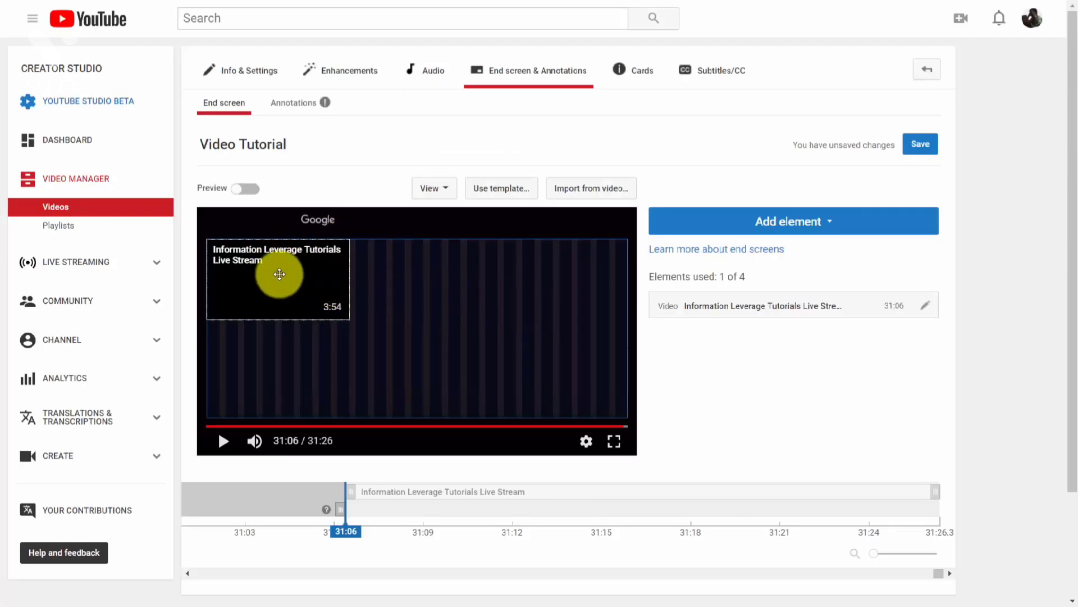
drag(249, 265, 517, 264)
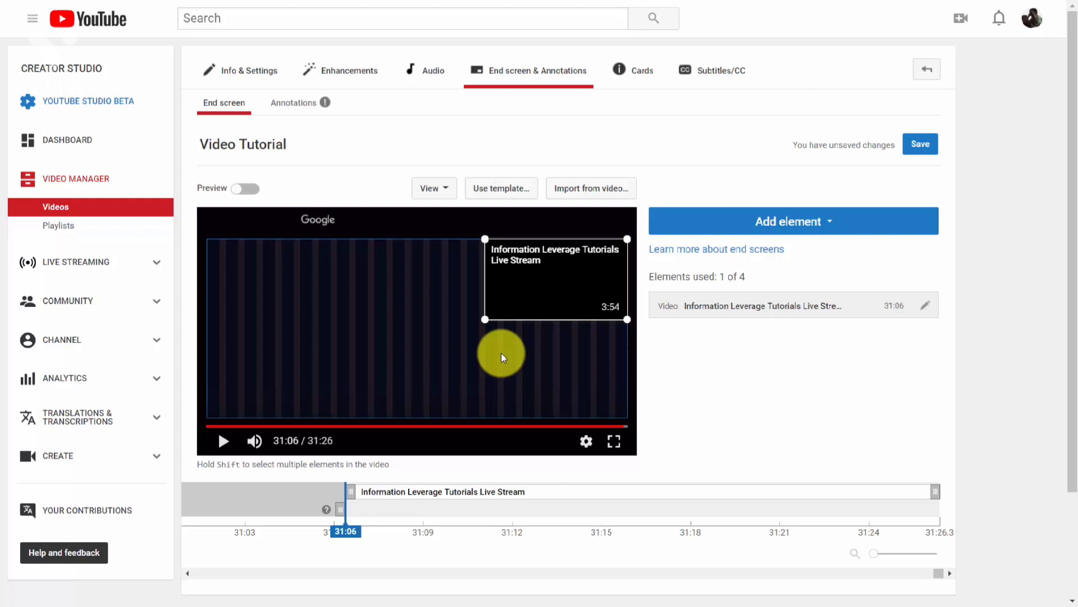
Step: Replace the current end screen with the 2 Videos template that has two large side-by-side video boxes
click(502, 190)
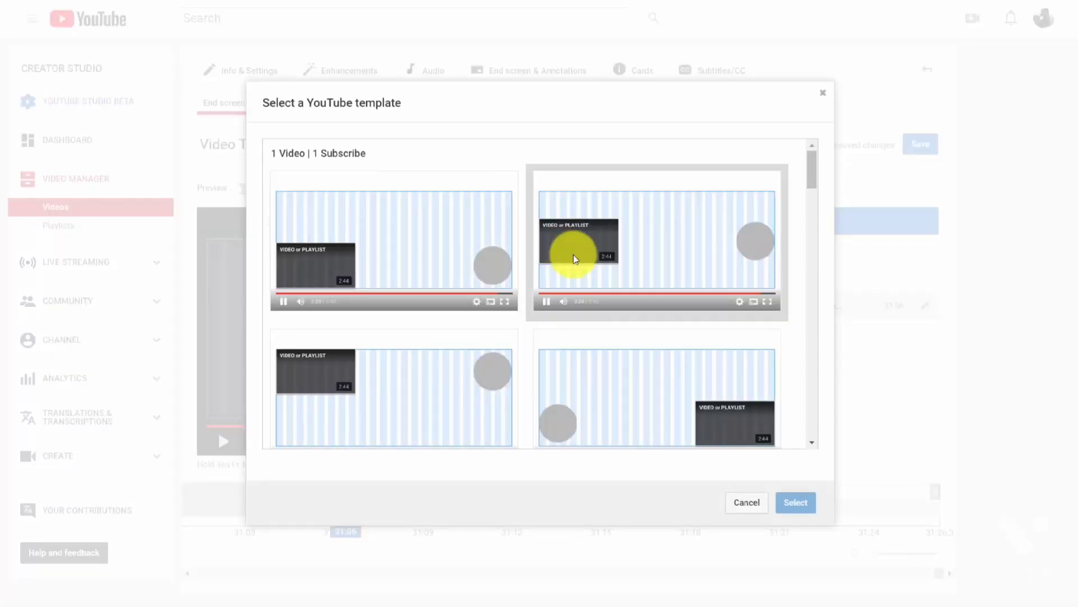
scroll(573, 253, down, 5)
scroll(571, 253, down, 6)
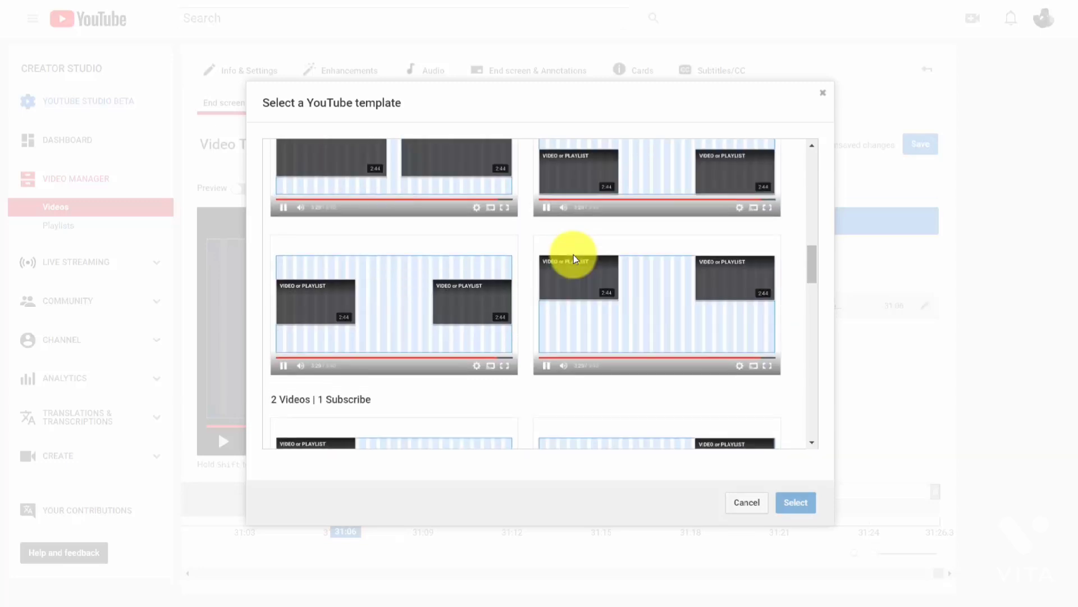
scroll(571, 253, up, 5)
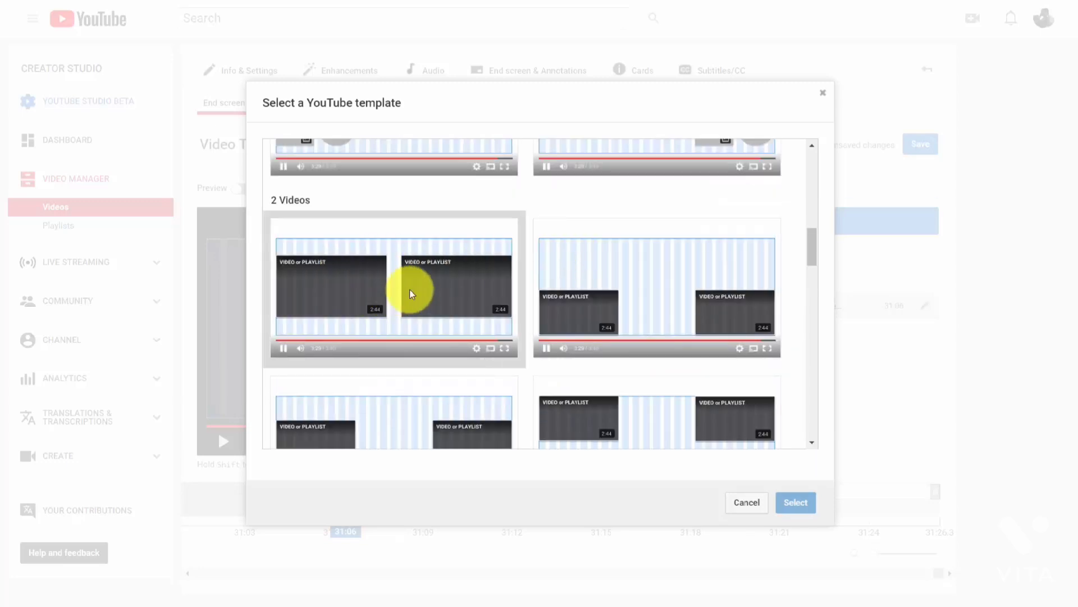
click(362, 293)
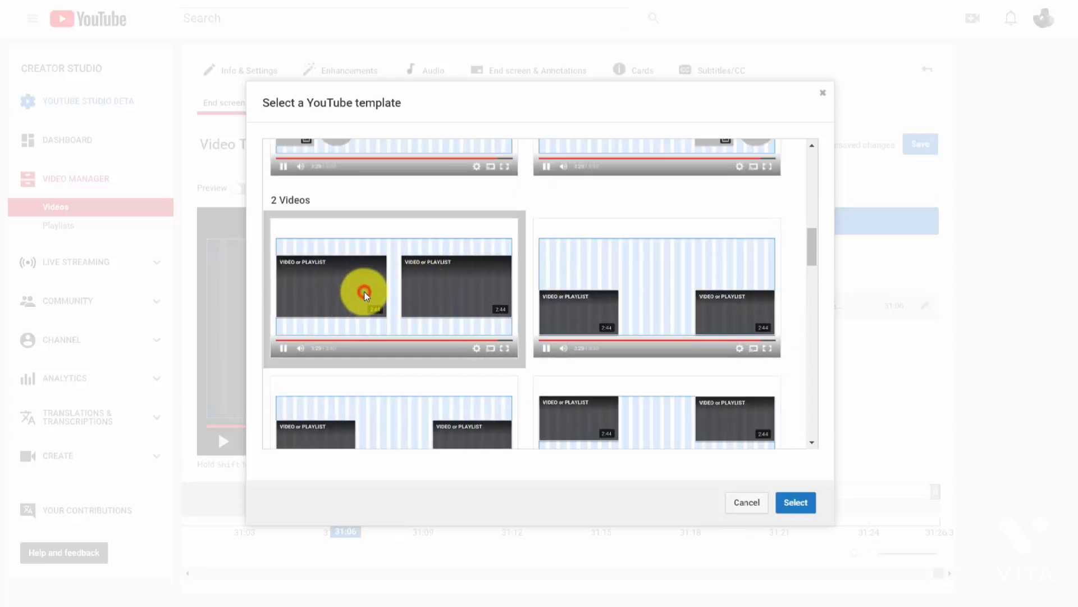
click(786, 504)
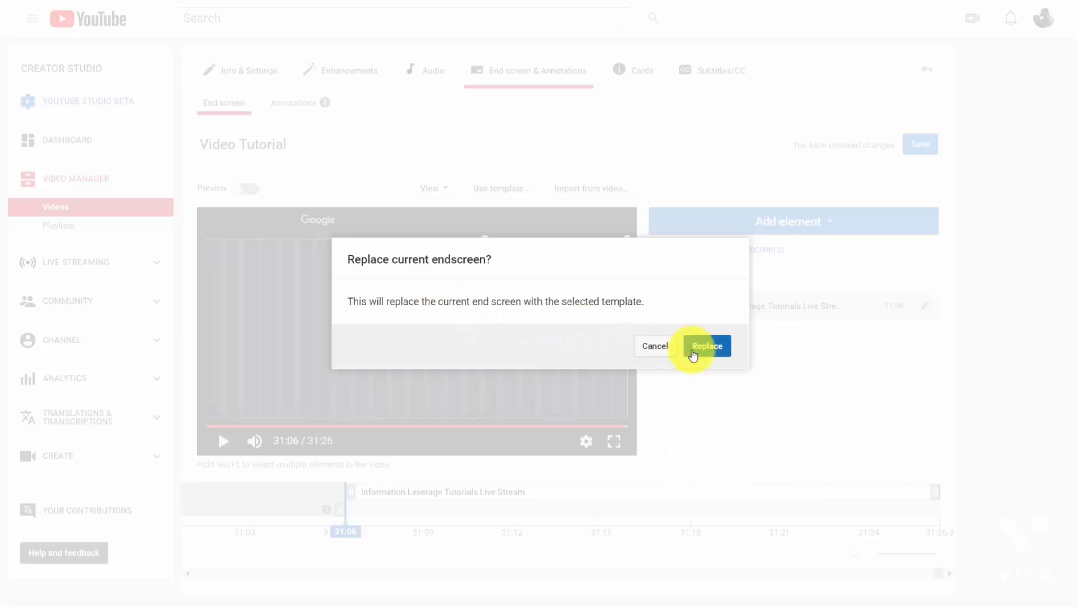
click(707, 352)
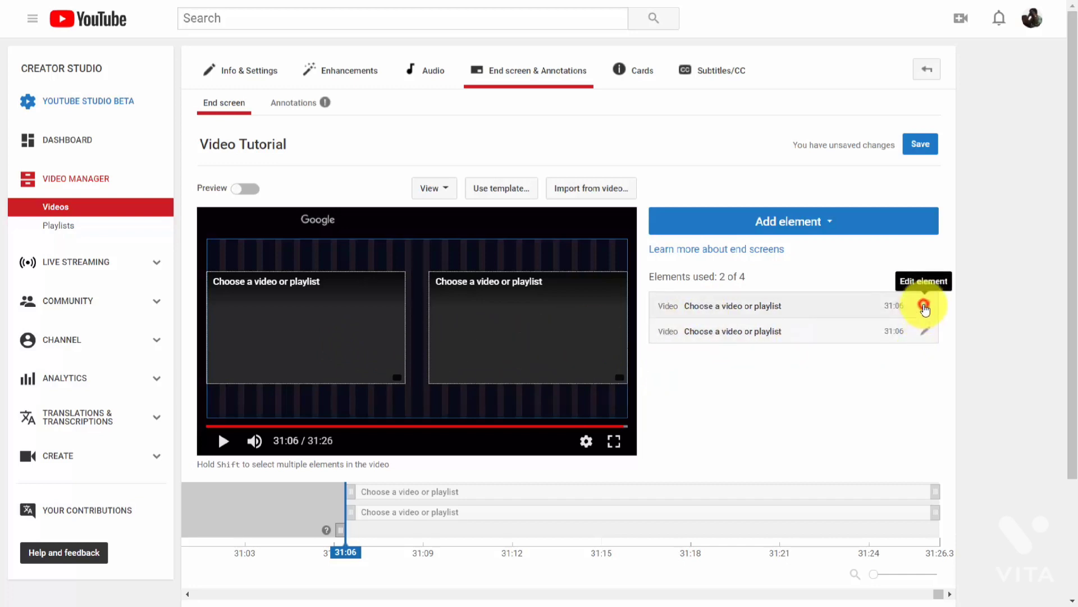
Step: Assign the 3:54 Information Leverage Tutorials live stream upload to the end screen's left video box
click(924, 306)
click(429, 320)
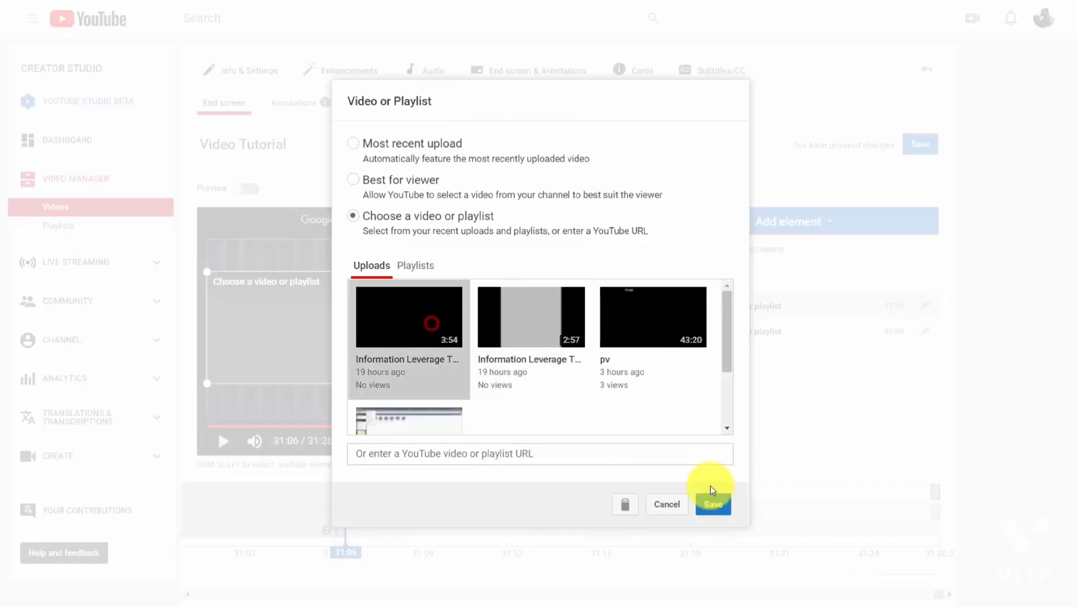
click(717, 506)
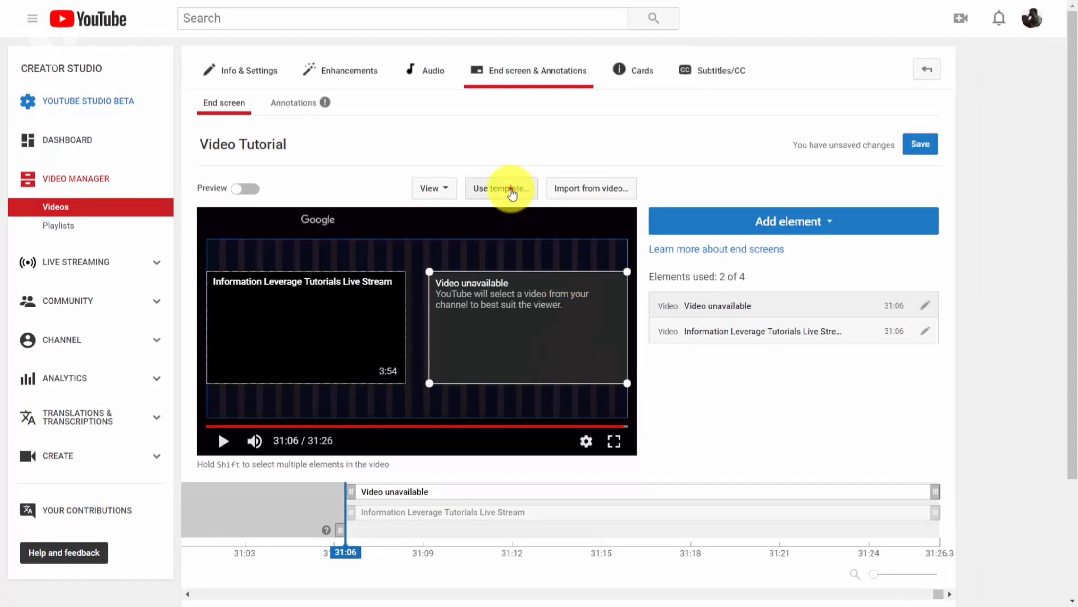
Step: Replace the current end screen with the 4 Videos template
click(512, 191)
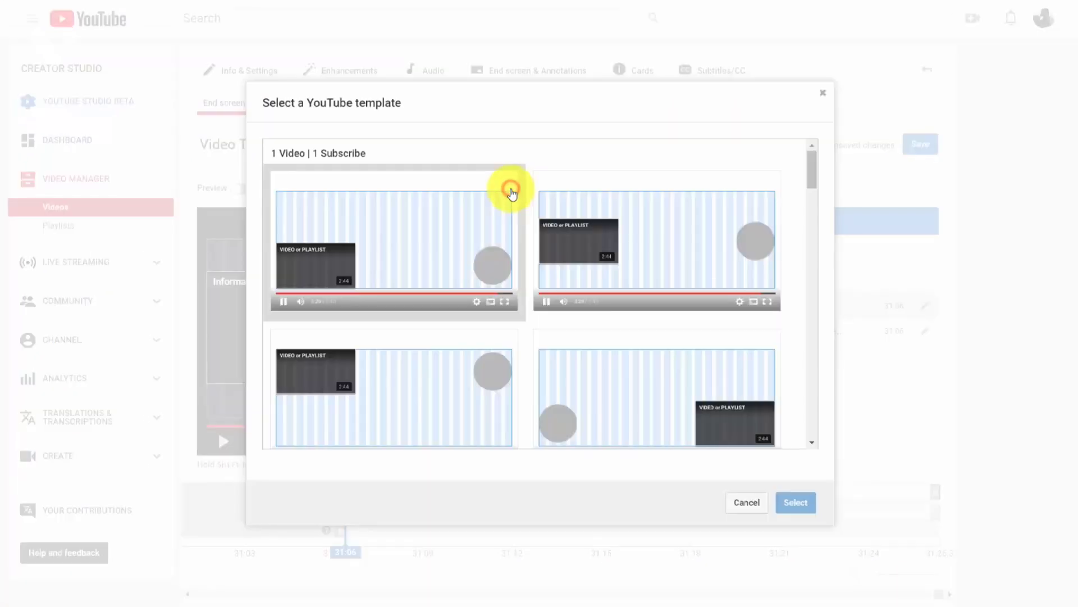
drag(814, 173, 816, 427)
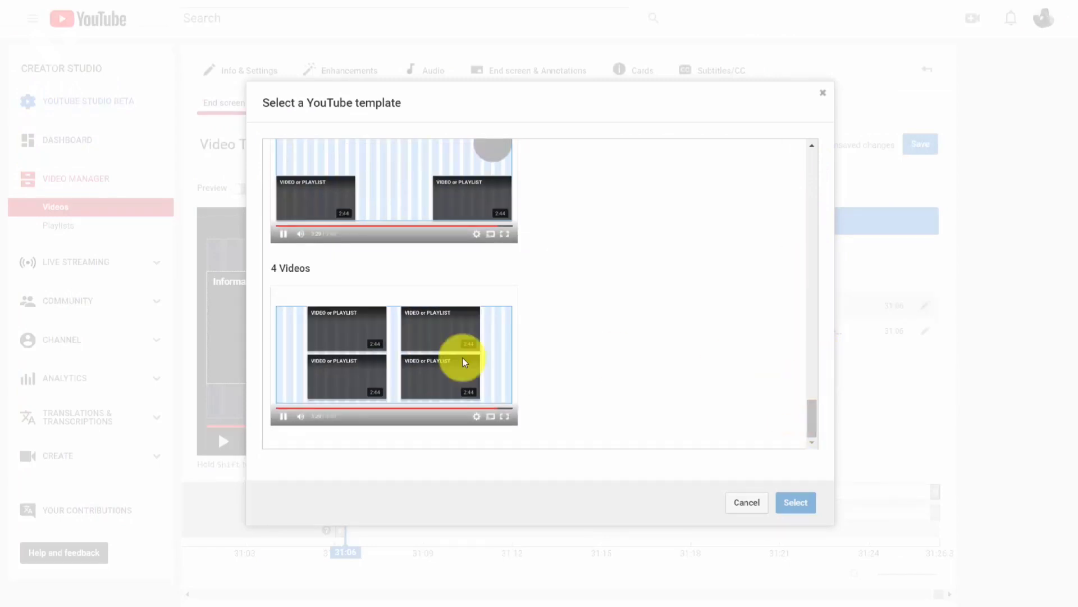
click(361, 342)
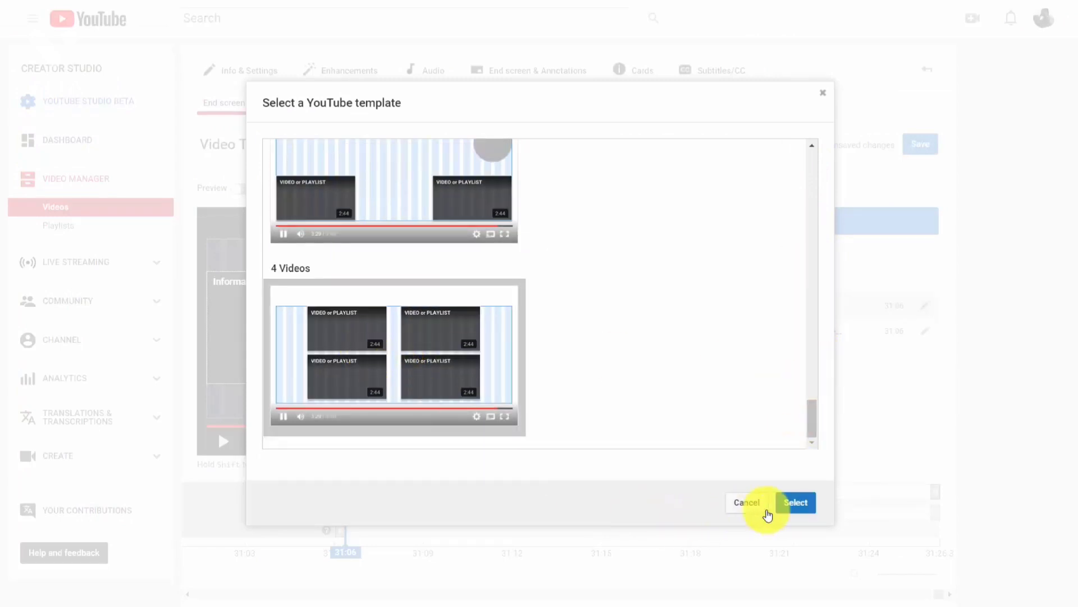
click(783, 507)
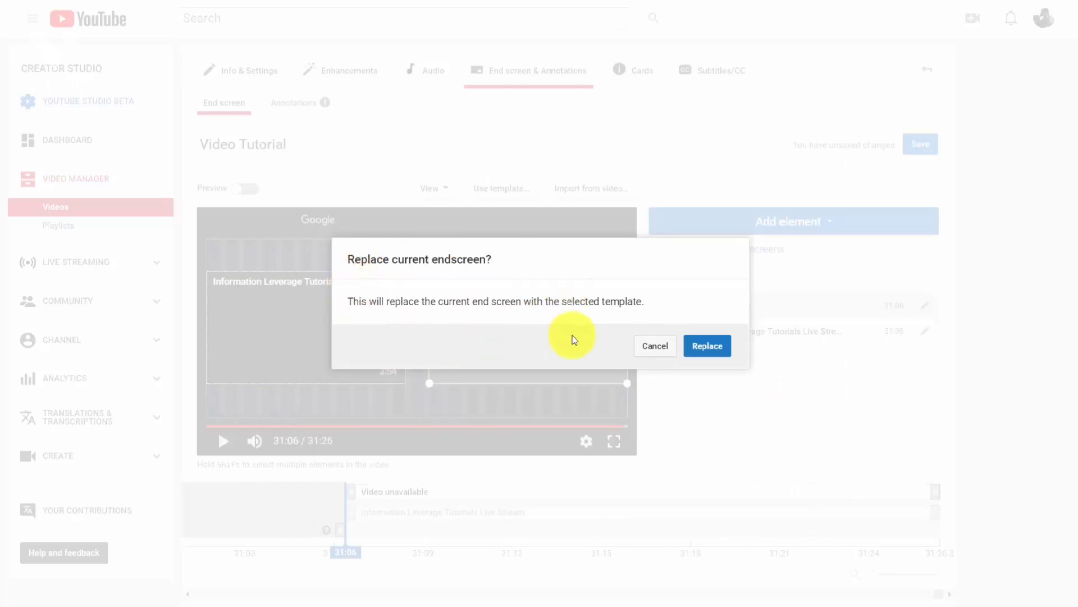
click(705, 346)
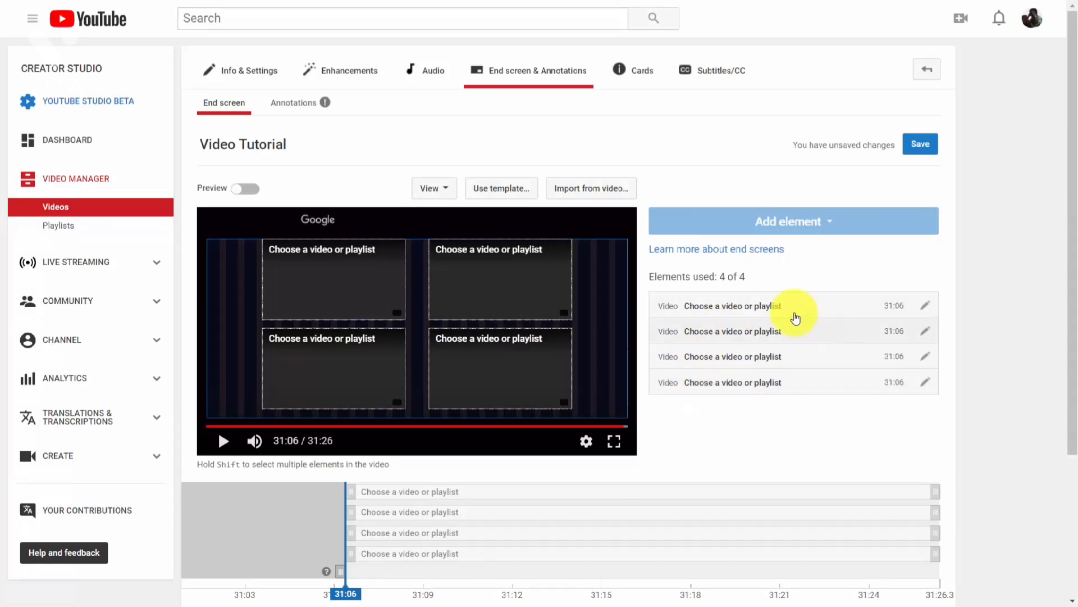
Step: Open the settings of the first of the four video elements and save them
click(762, 311)
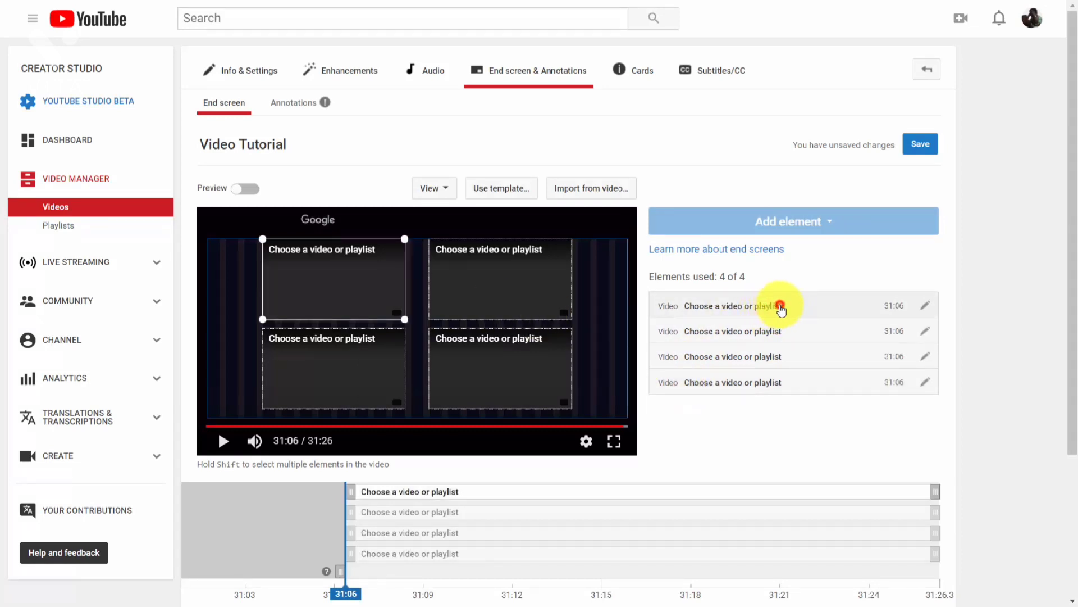
click(925, 305)
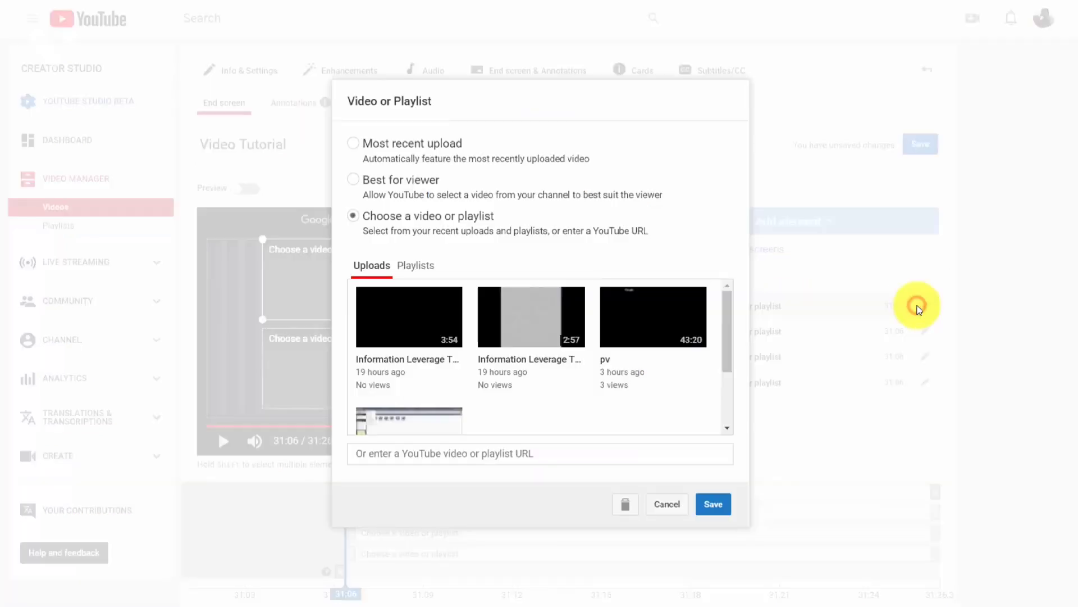
click(716, 503)
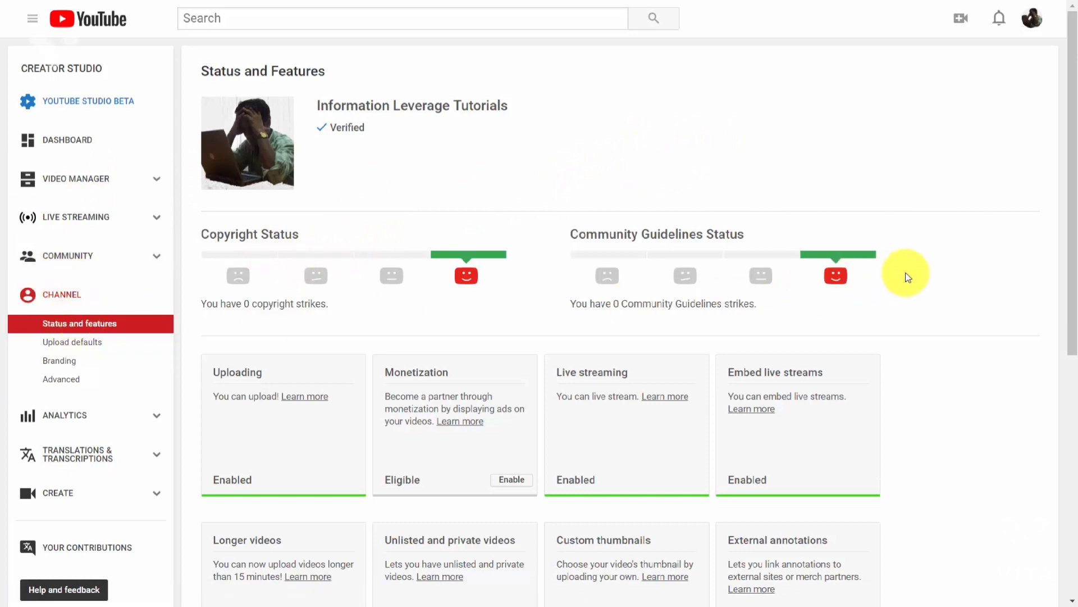
Step: Look through the feature cards on the channel's Status and features page
scroll(906, 275, down, 6)
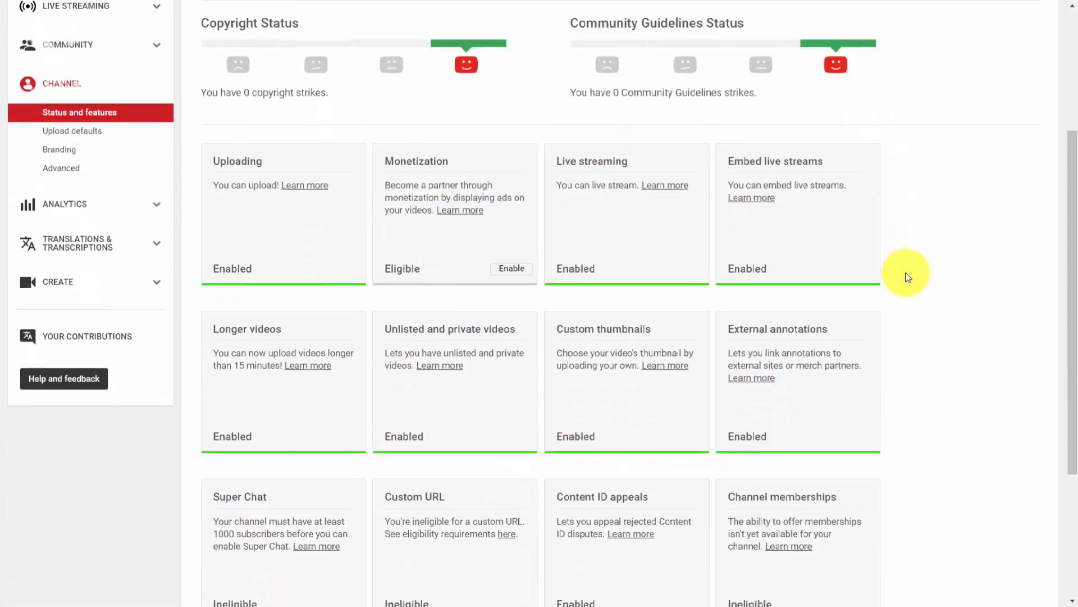
Step: Open the custom URL help article from the Custom URL feature card and read its general eligibility requirements
scroll(905, 275, down, 1)
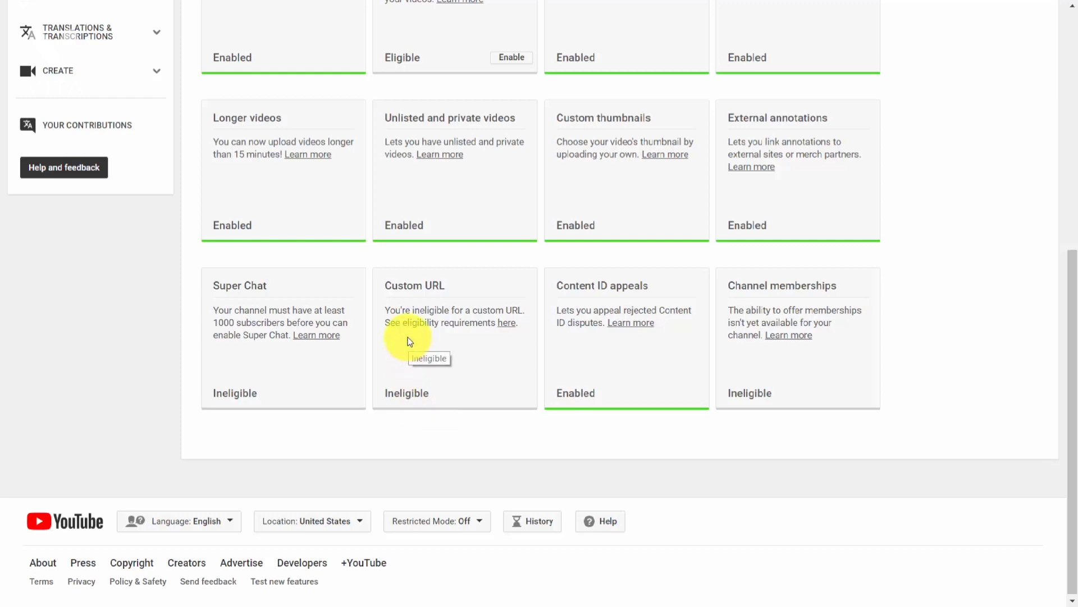
click(504, 331)
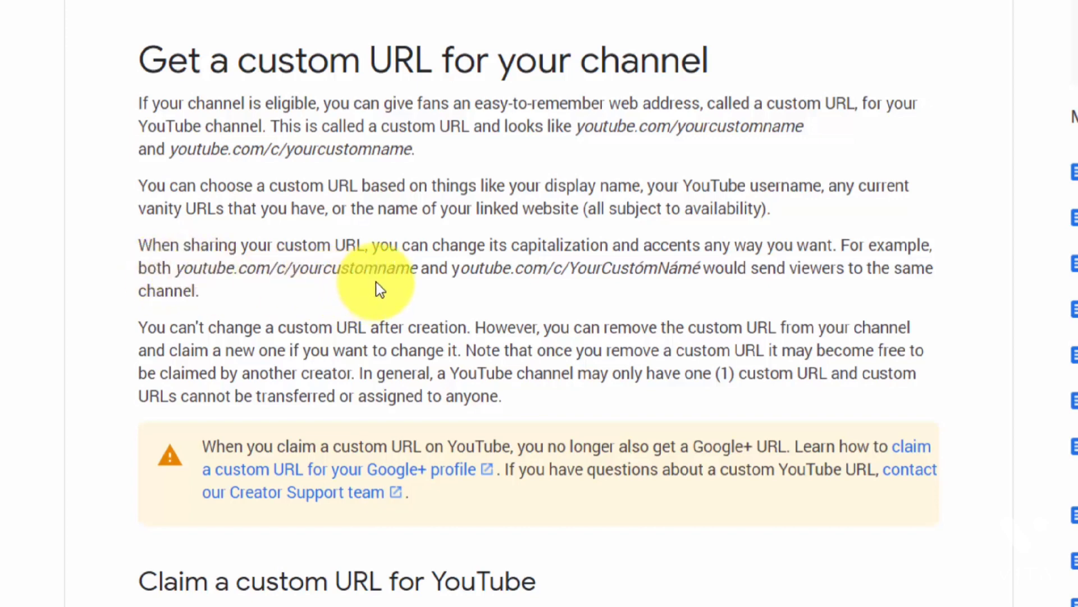
scroll(376, 283, down, 7)
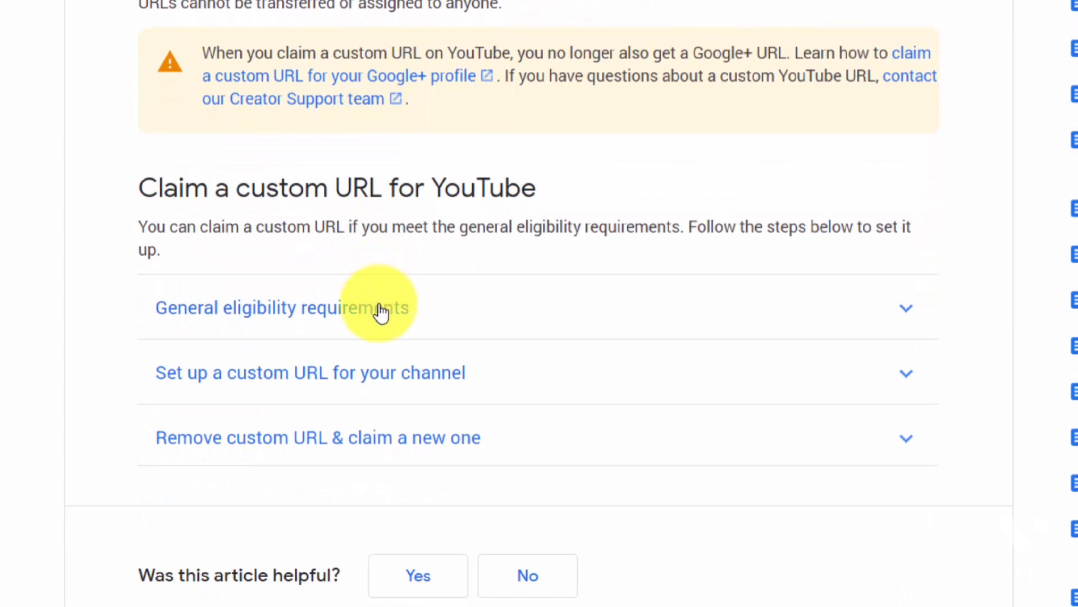
click(381, 312)
scroll(572, 289, down, 2)
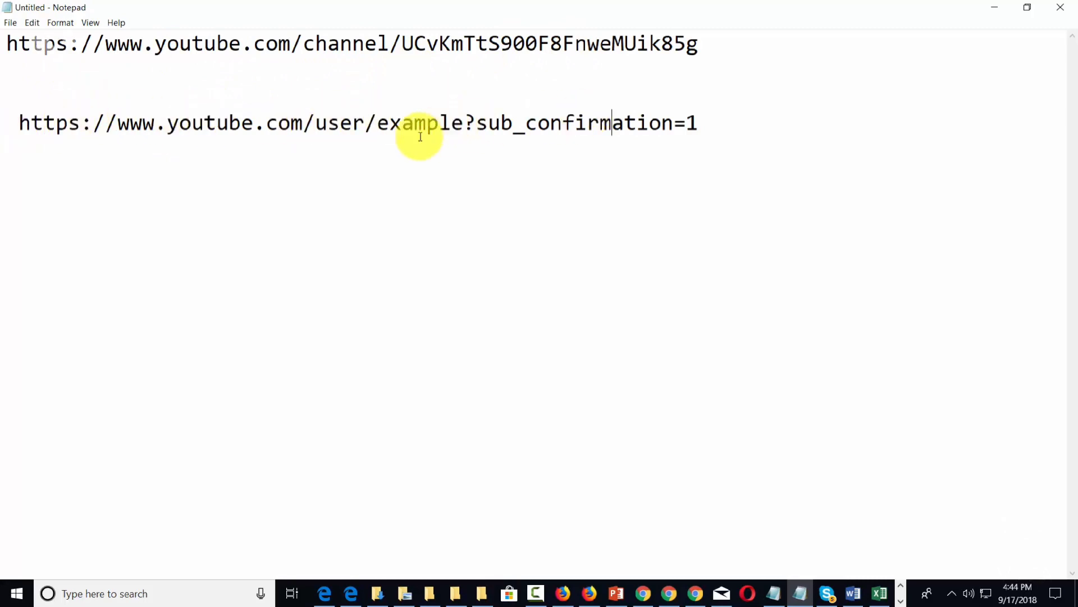
Step: In Notepad, append a slash and the example link's "?sub_confirmation=1" suffix to the channel URL
drag(469, 121, 697, 124)
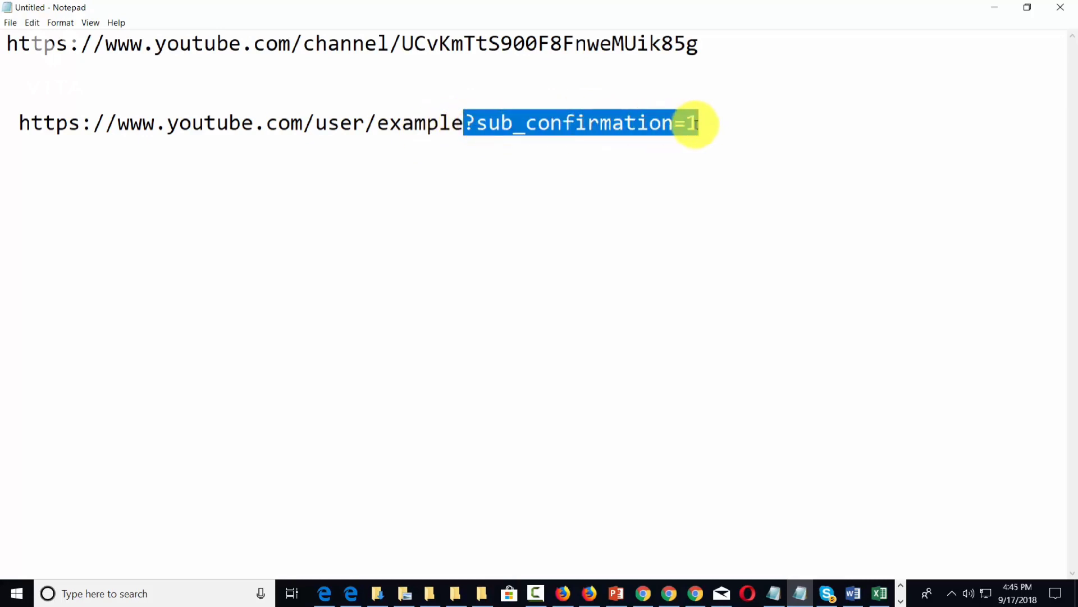
right_click(603, 132)
click(626, 171)
click(699, 43)
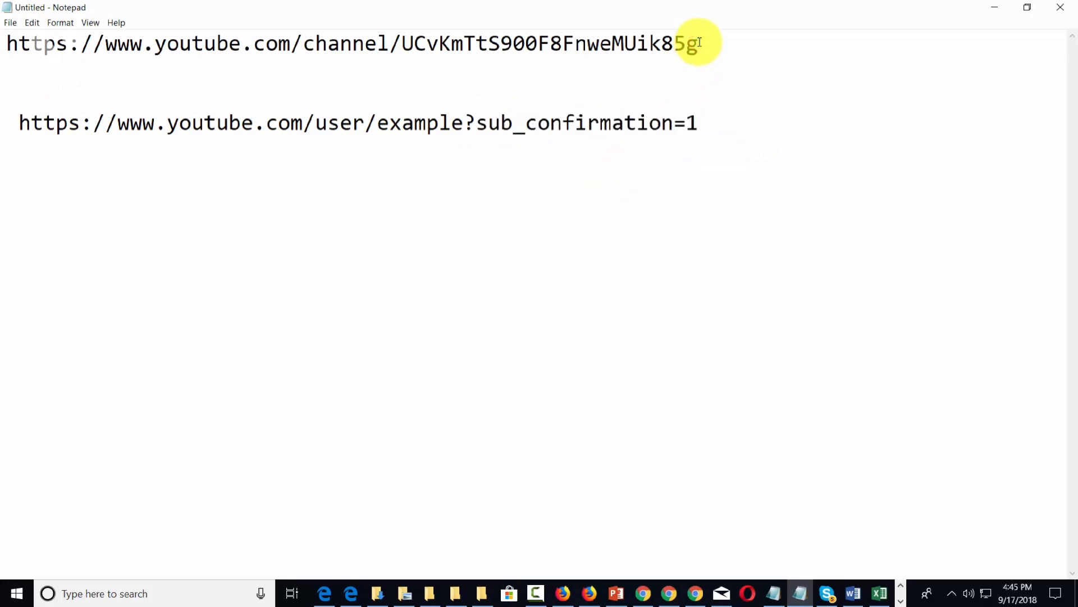
text(/)
key(ctrl+v)
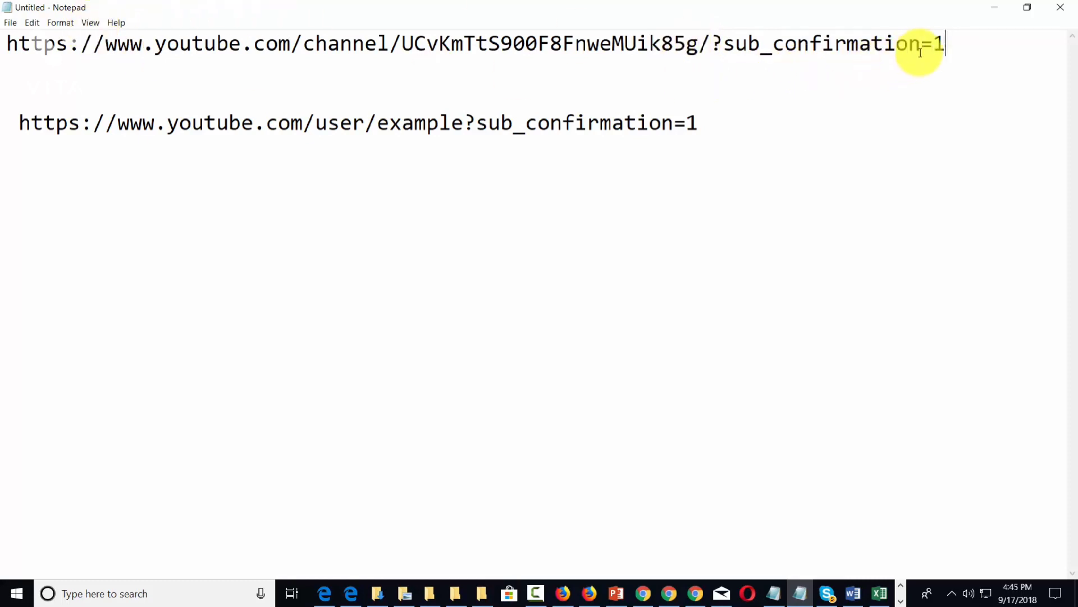
Step: Load the completed subscription link in an InPrivate Edge window and pause the video playing on the channel page
drag(956, 41, 7, 42)
right_click(8, 43)
click(32, 82)
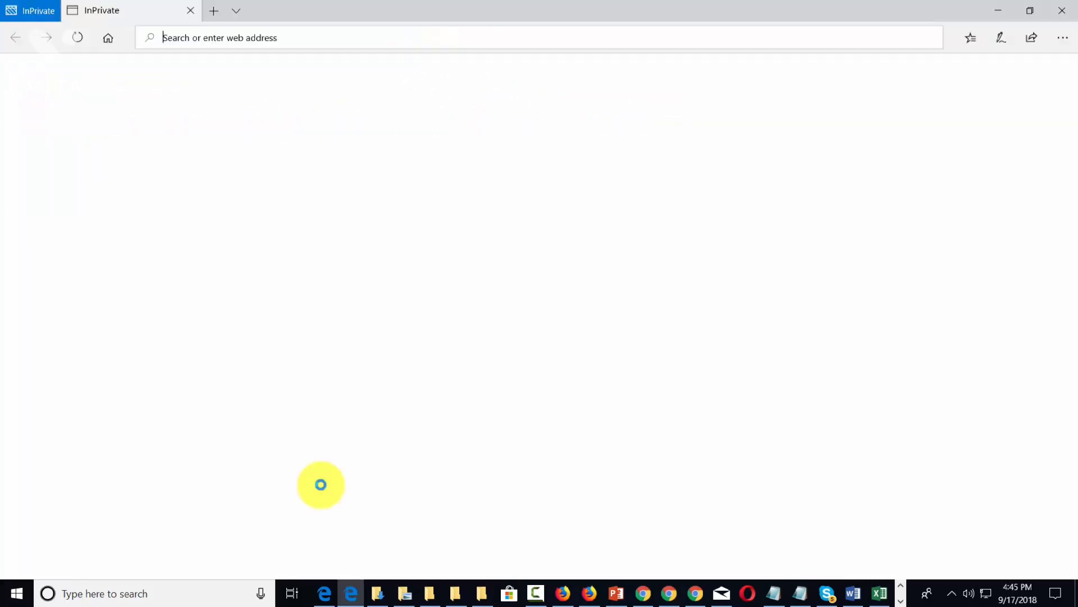
click(180, 39)
right_click(180, 41)
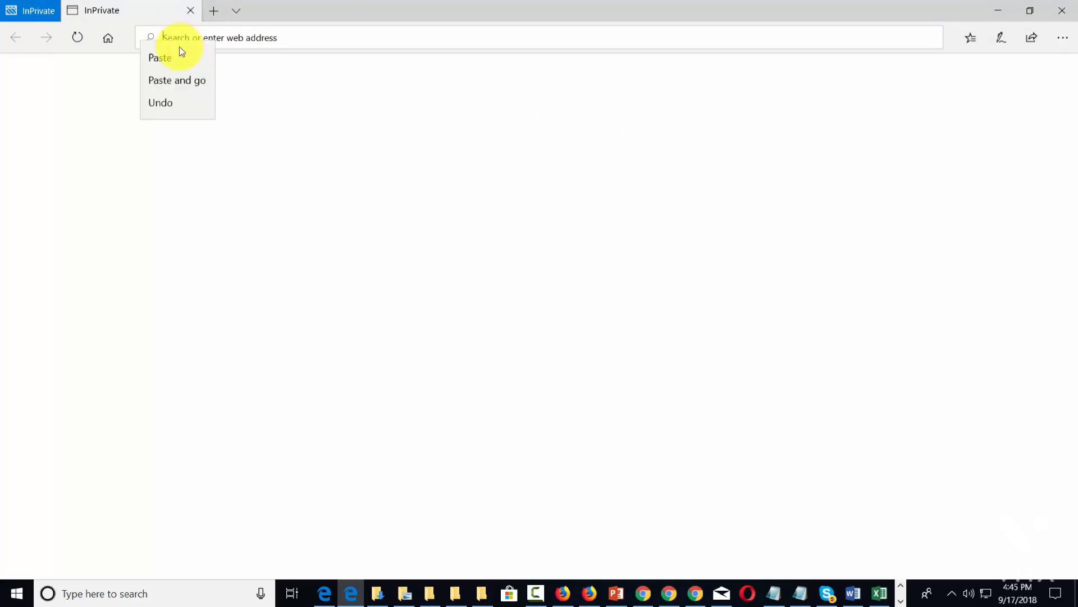
click(188, 79)
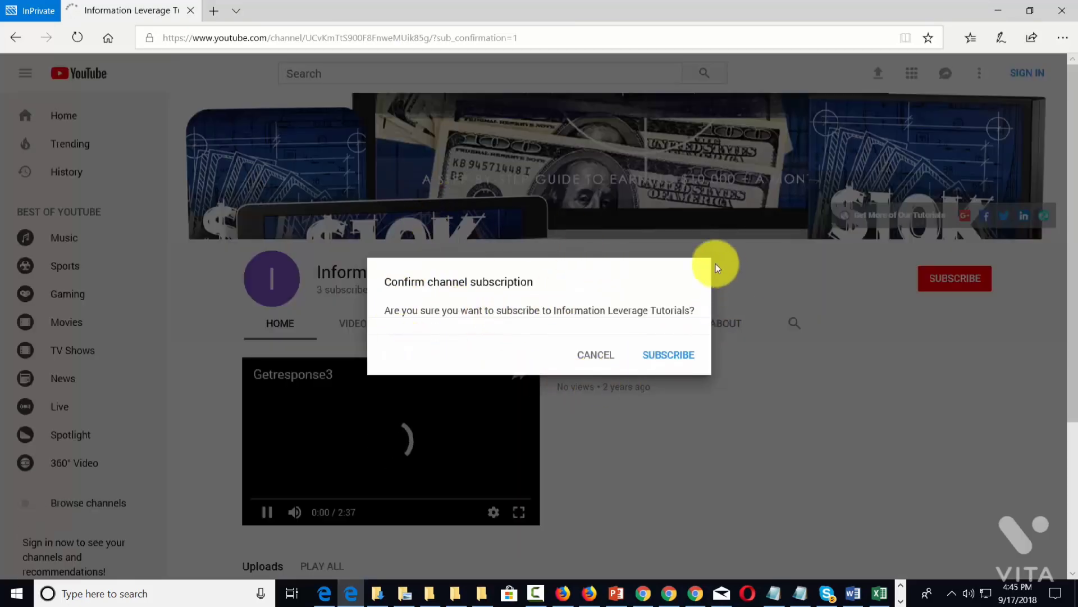
click(270, 510)
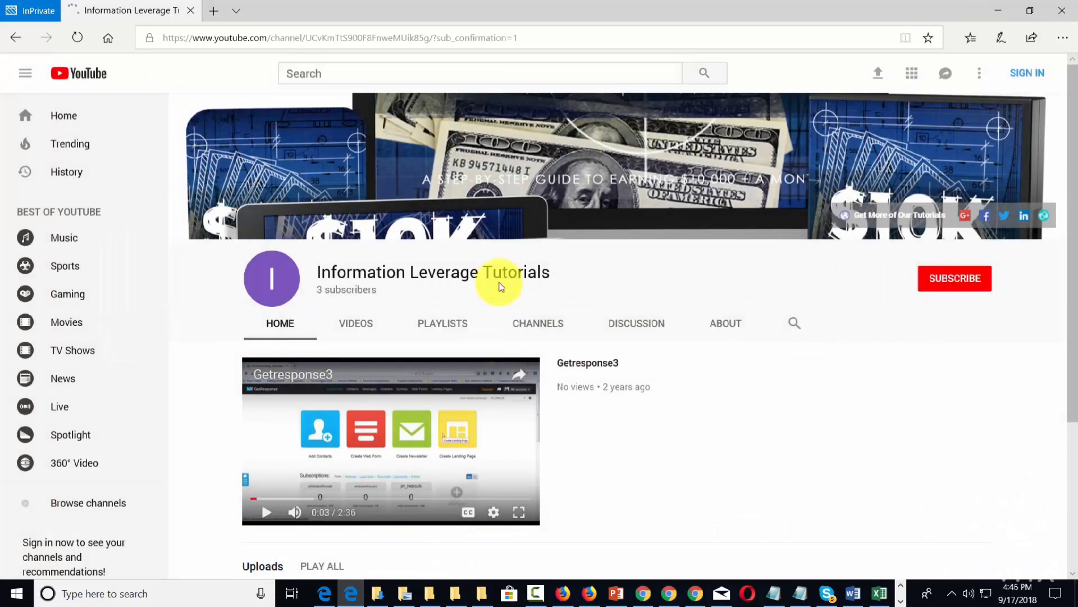
key(alt+Tab)
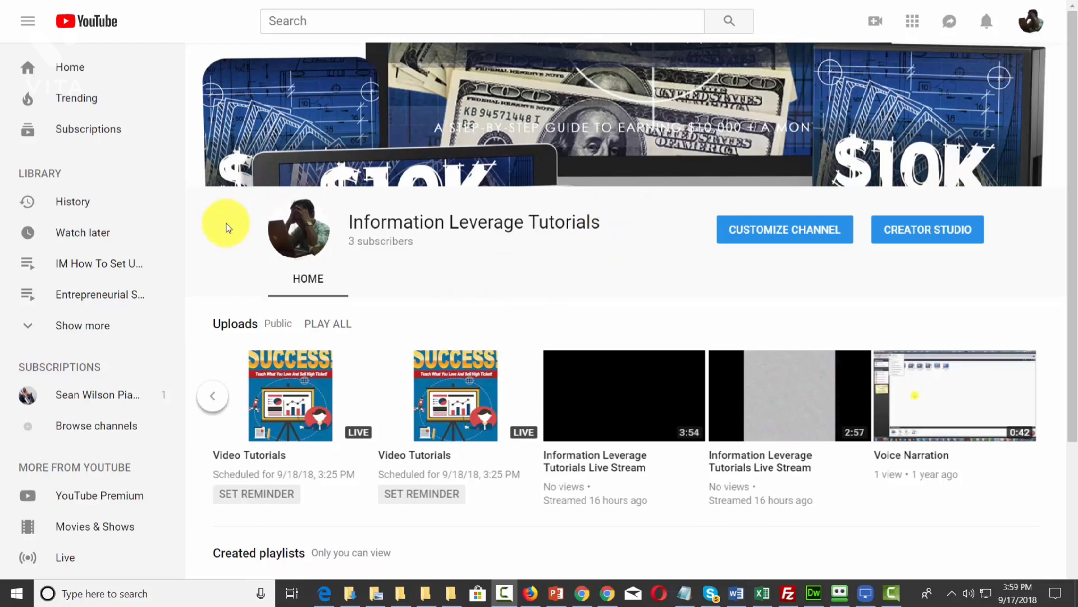
Step: Open the customization view of the Information Leverage Tutorials channel, review its channel settings and save them
click(753, 236)
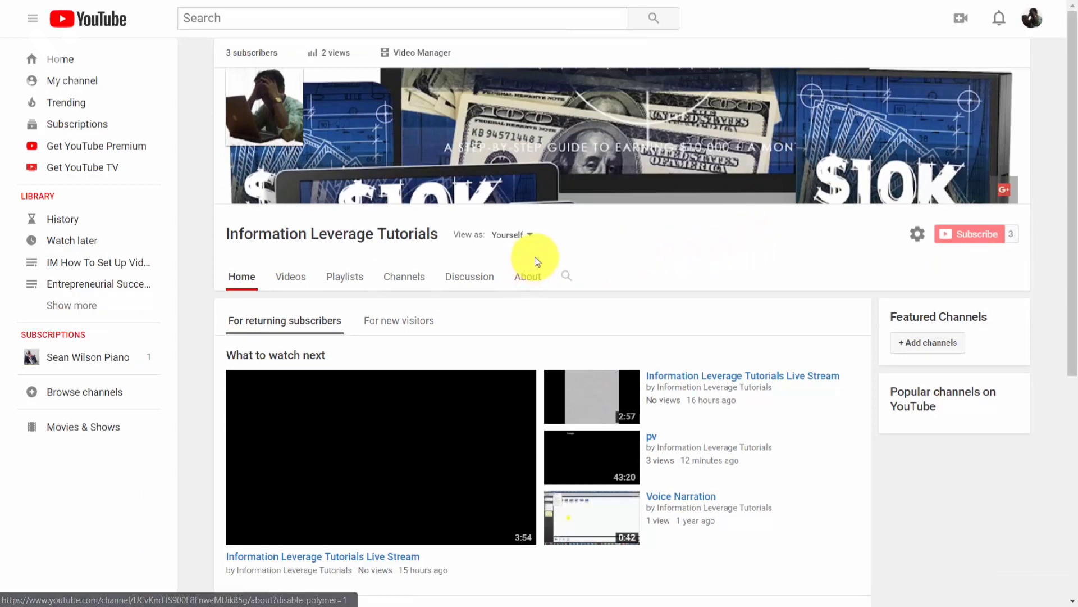
click(918, 234)
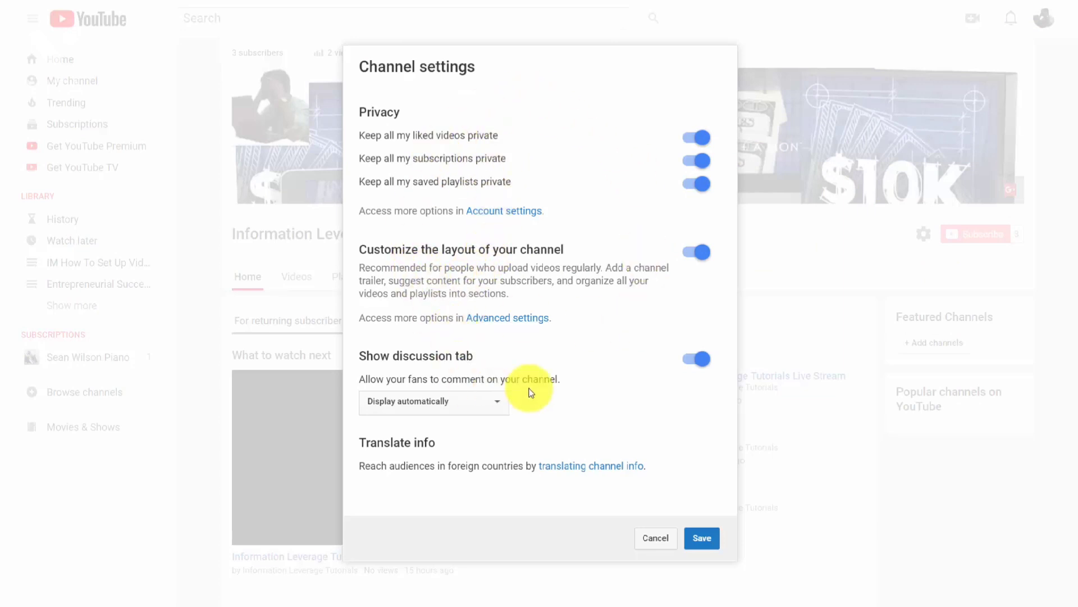
click(701, 538)
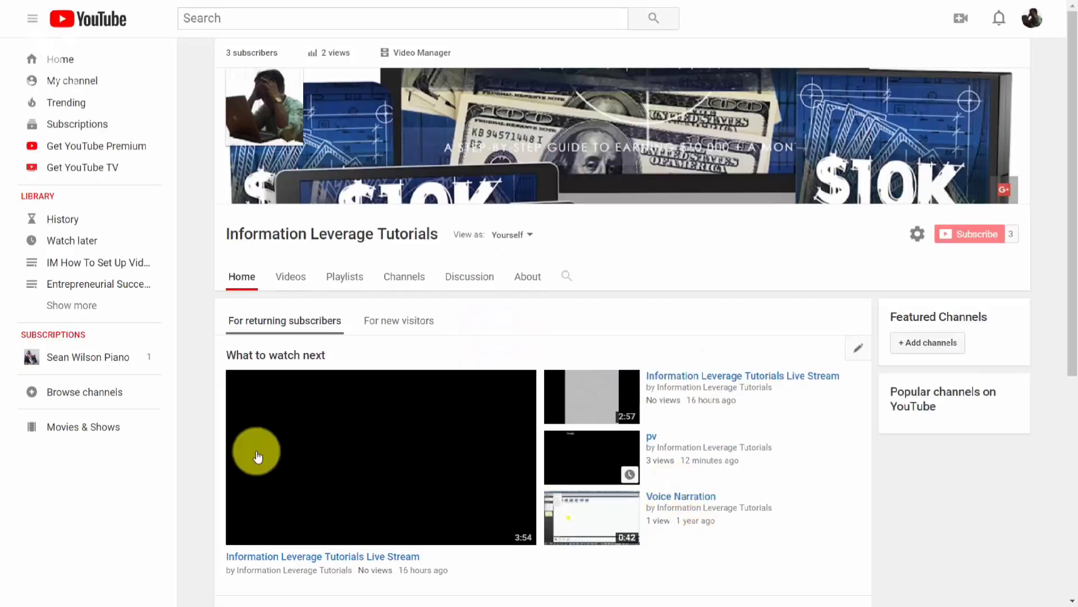
Step: Set the channel description to "How To Leverage Information for your business and for your life. This channel will show you how."
click(531, 281)
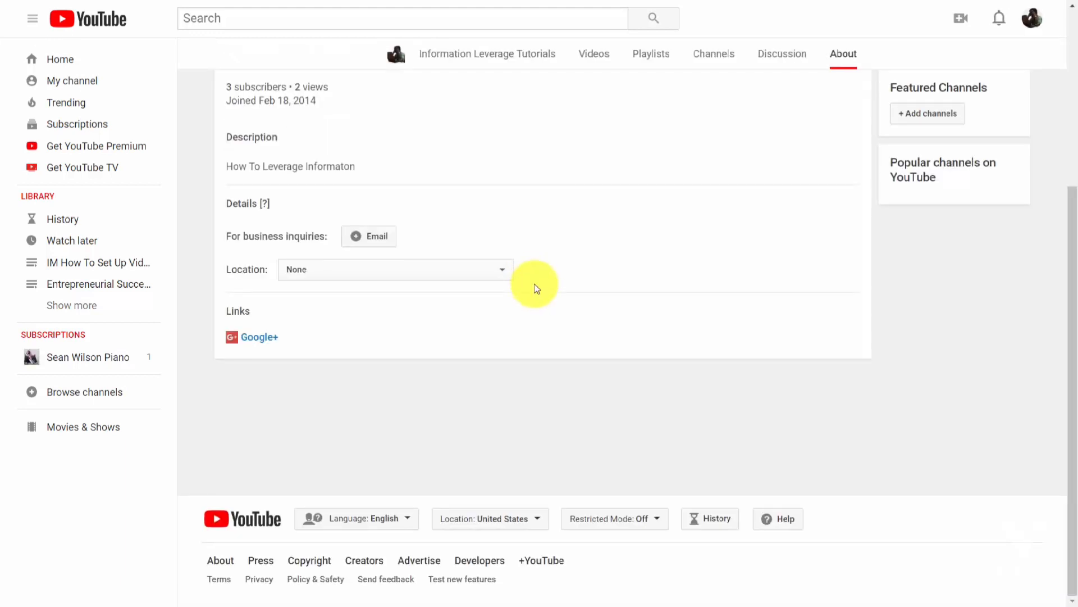
mouse_move(335, 157)
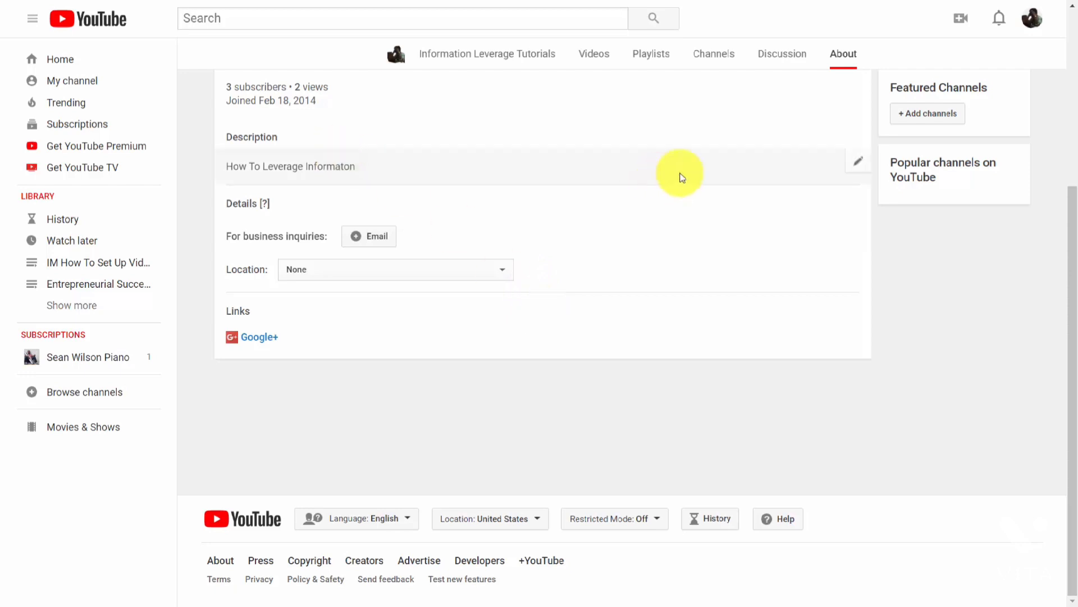
click(859, 165)
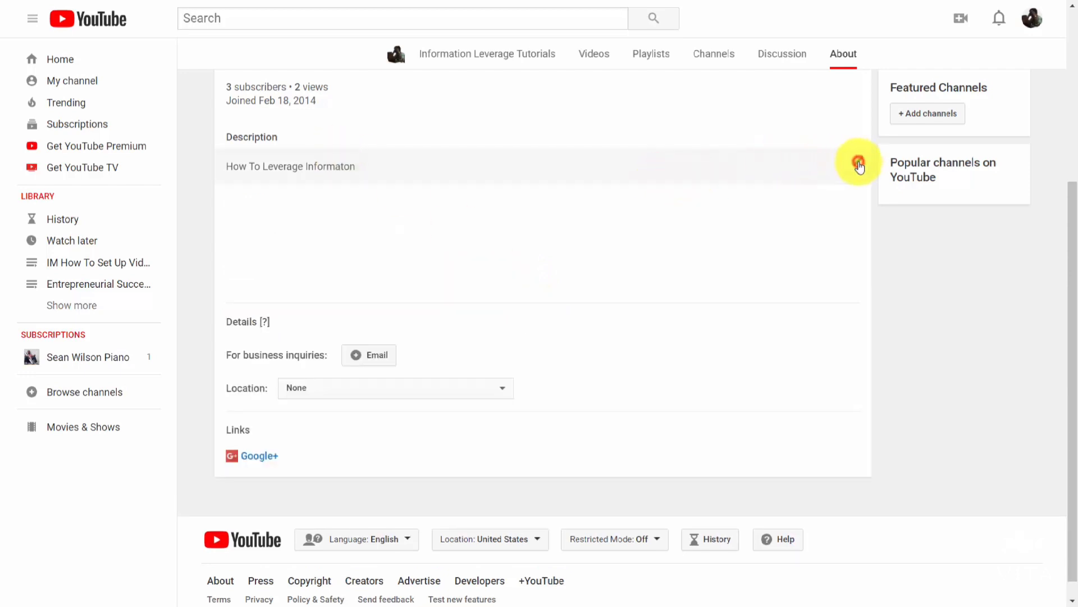
click(366, 188)
key(ctrl+v)
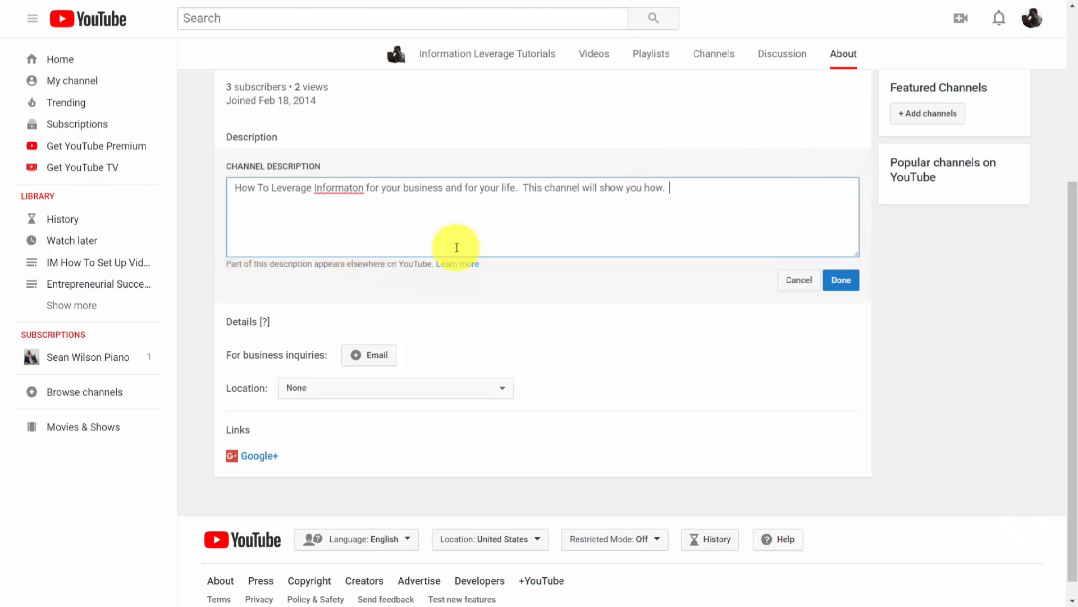
click(354, 187)
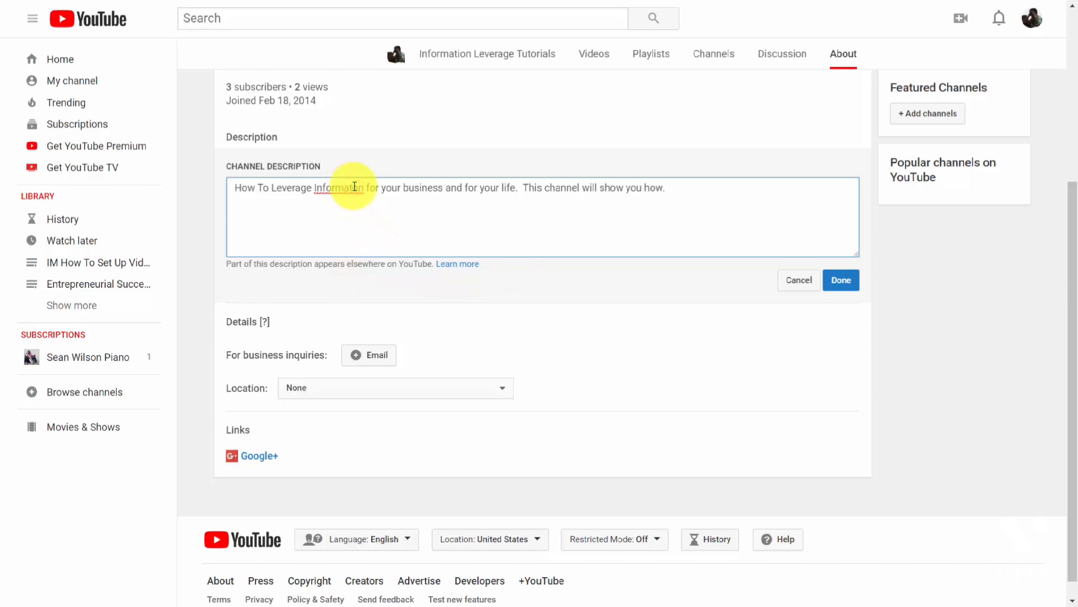
text(i)
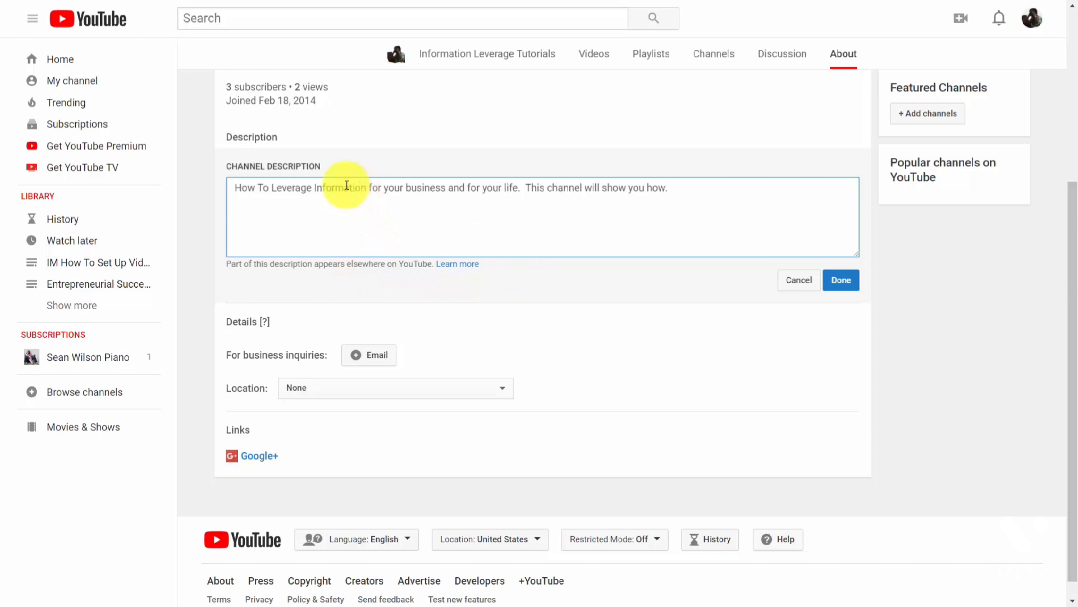
click(844, 284)
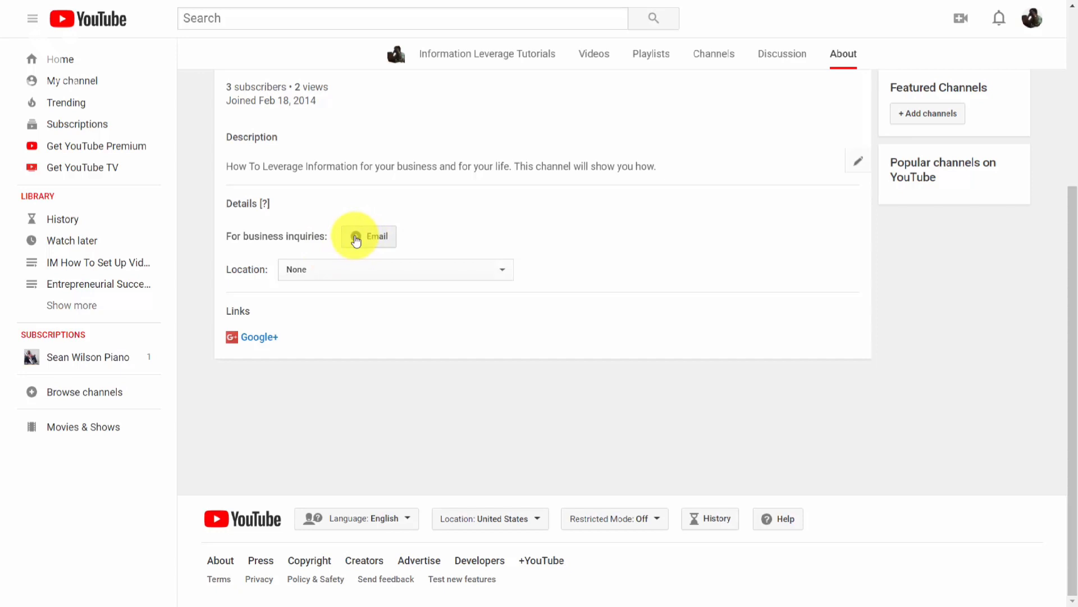
Step: Add the business inquiries email and five custom links for tutorials, Facebook, Twitter, LinkedIn and Skillshare, overlaying the first 5 on the channel art
click(356, 238)
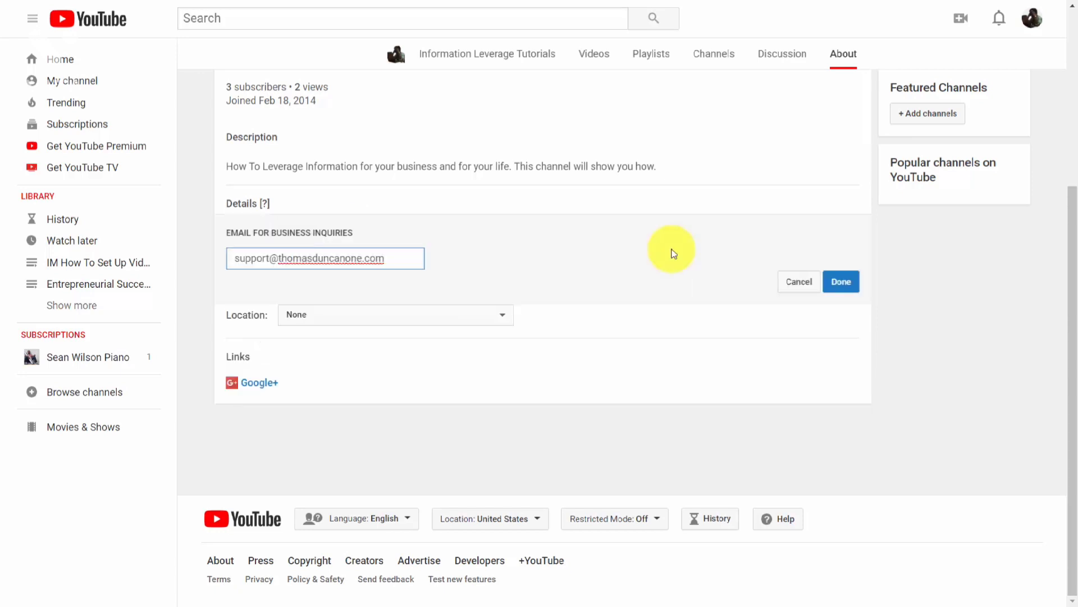
click(846, 282)
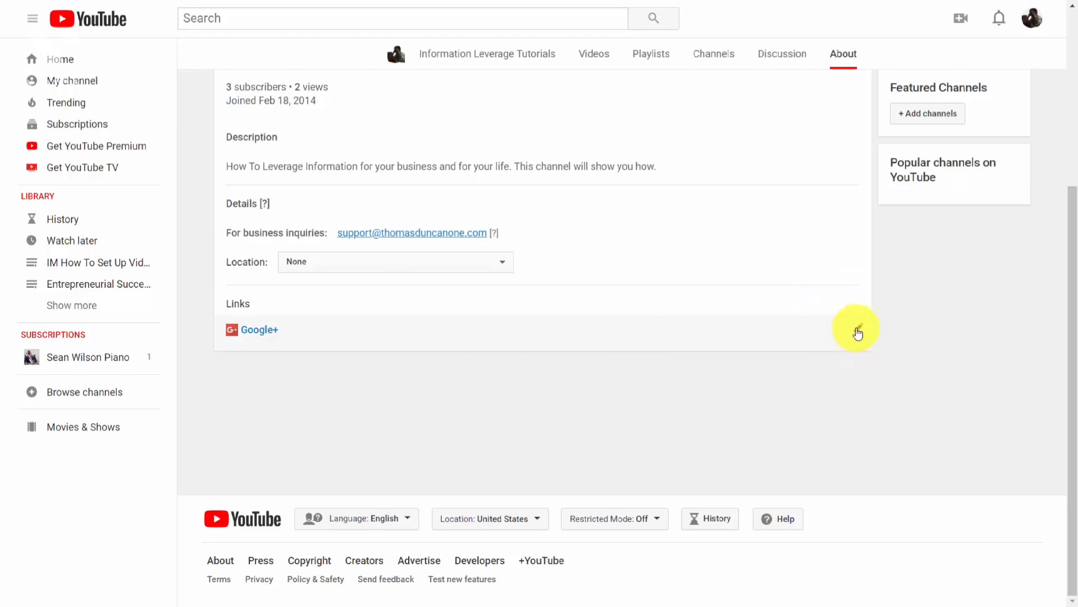
click(858, 333)
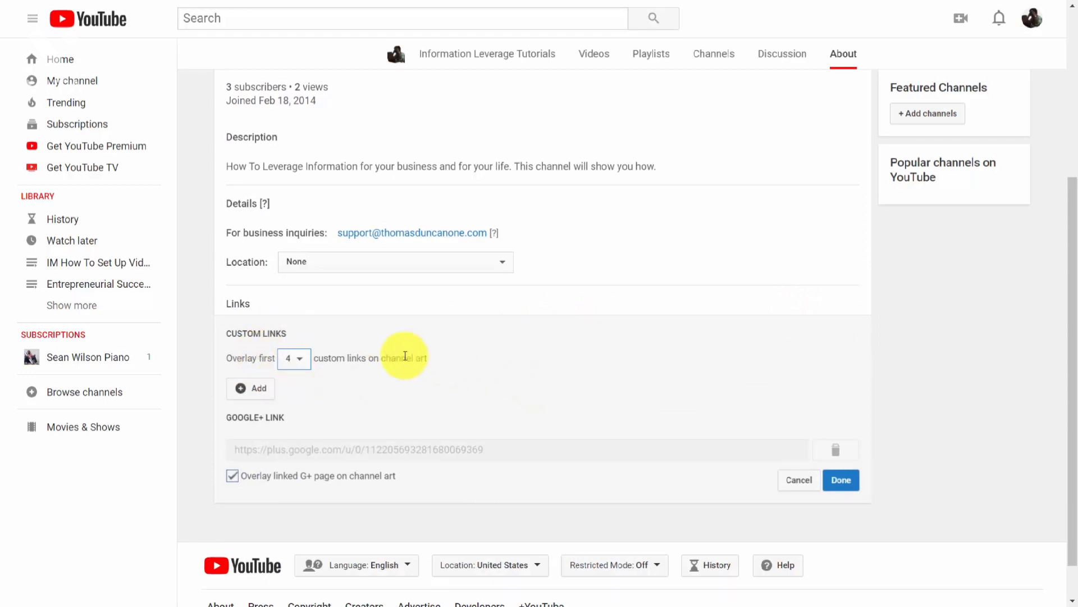
mouse_move(783, 165)
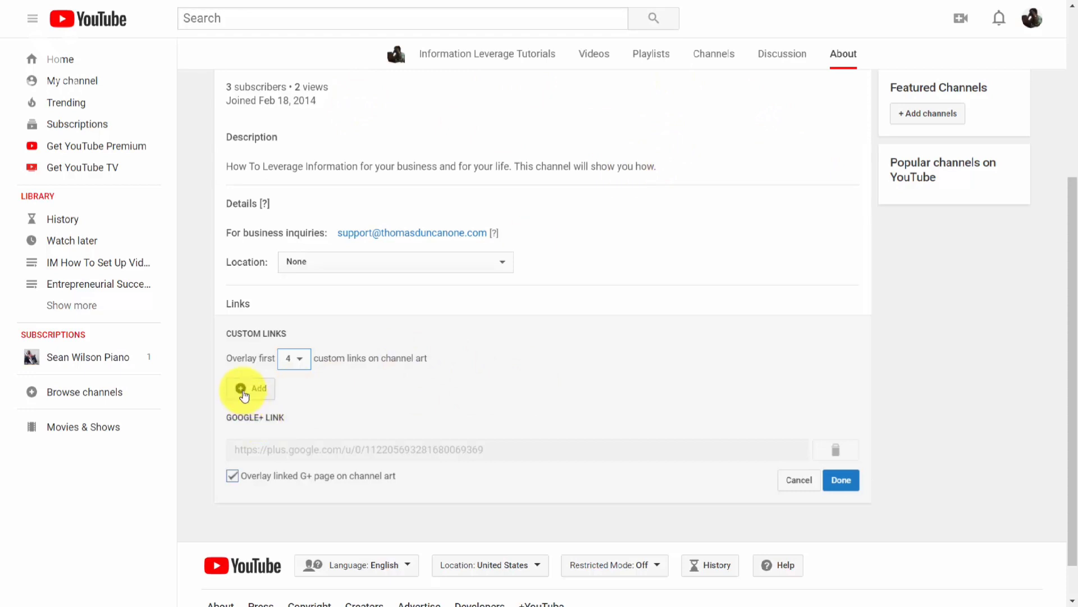
click(242, 388)
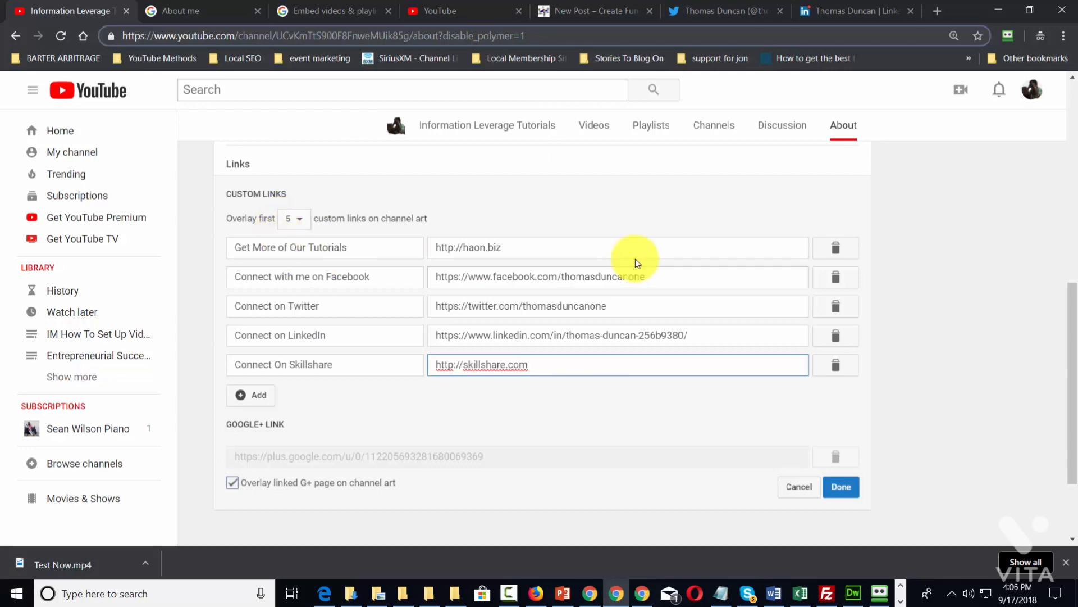
click(841, 489)
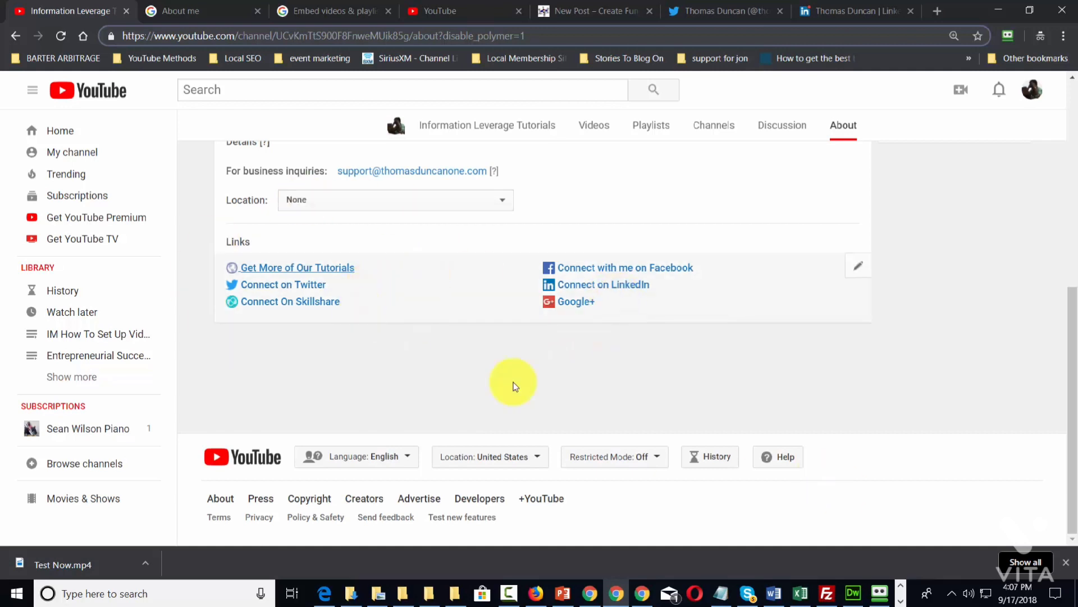
Step: Feature the 2:57 Information Leverage Tutorials Live Stream for returning subscribers on the channel's home page, headed "Introduction to Our Channel"
scroll(513, 385, up, 6)
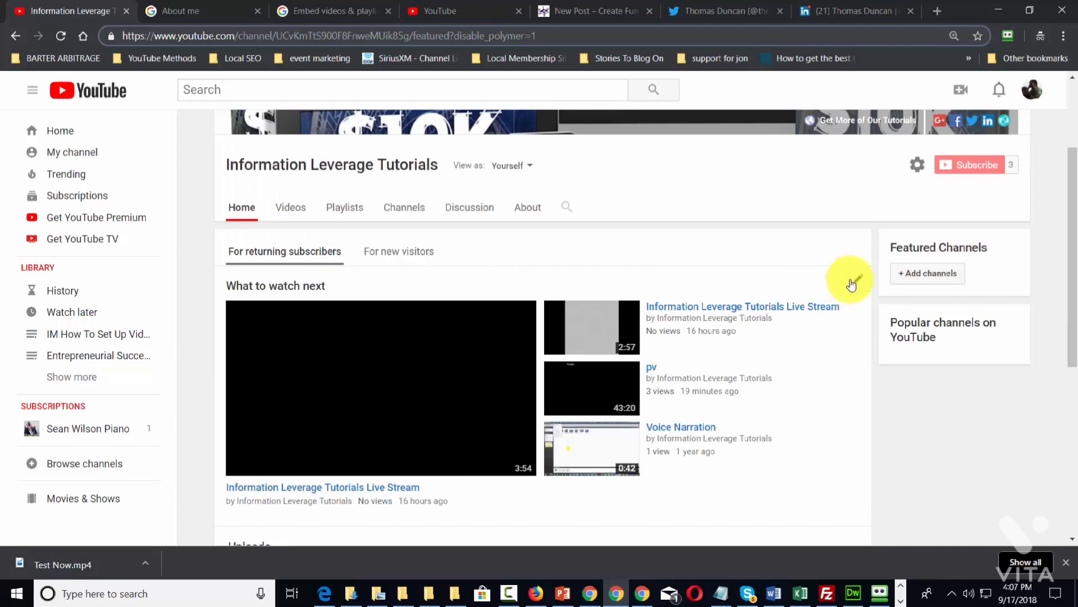
click(856, 279)
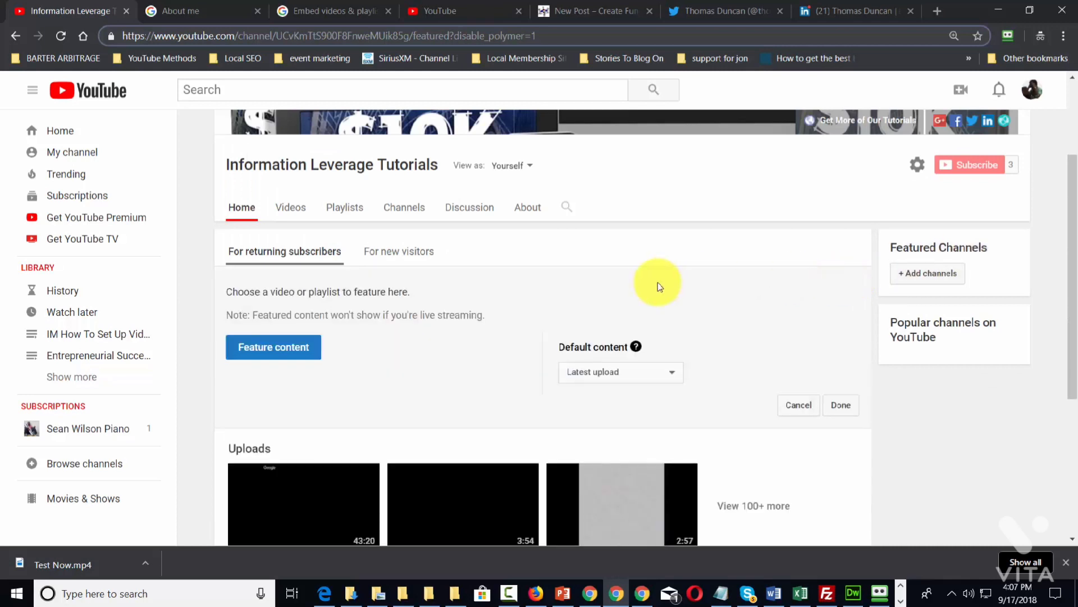
scroll(654, 282, down, 1)
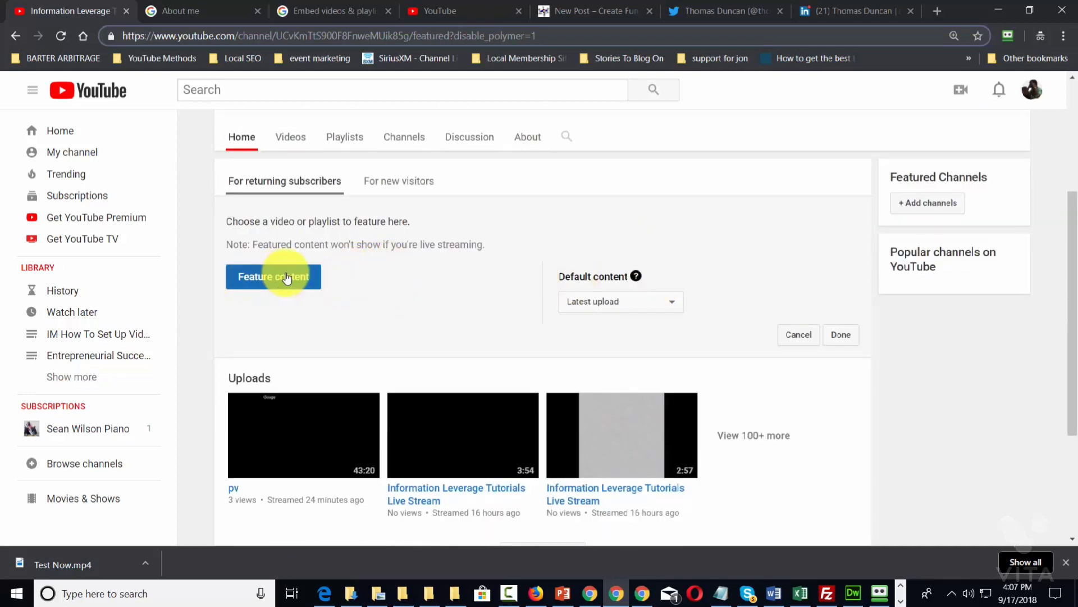
click(639, 469)
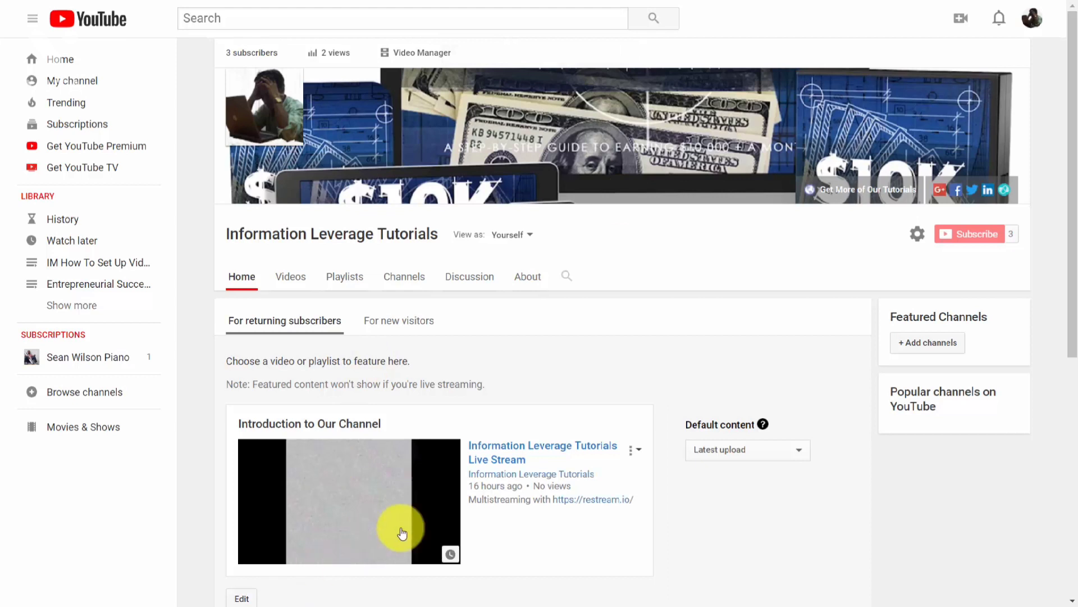
Step: Switch the default content for returning subscribers to Latest activity and back to Latest upload
click(754, 451)
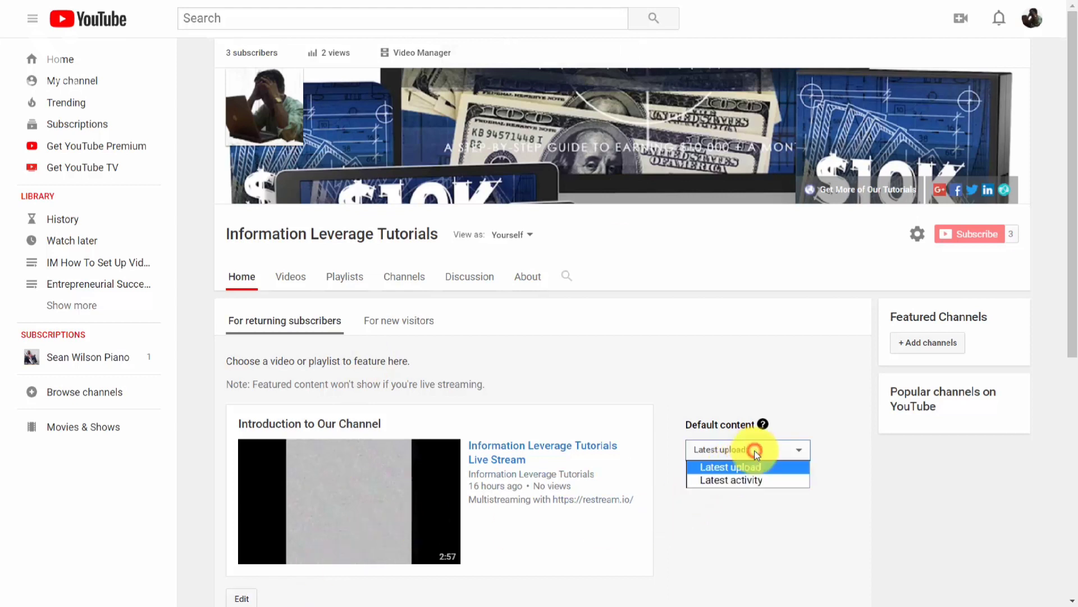
click(743, 480)
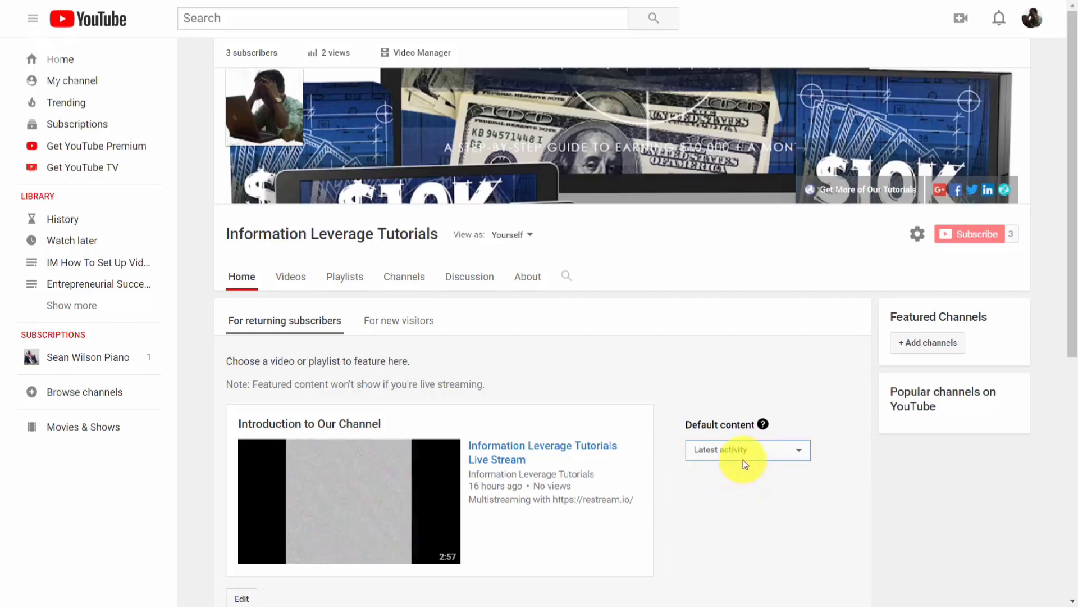
click(743, 459)
click(742, 465)
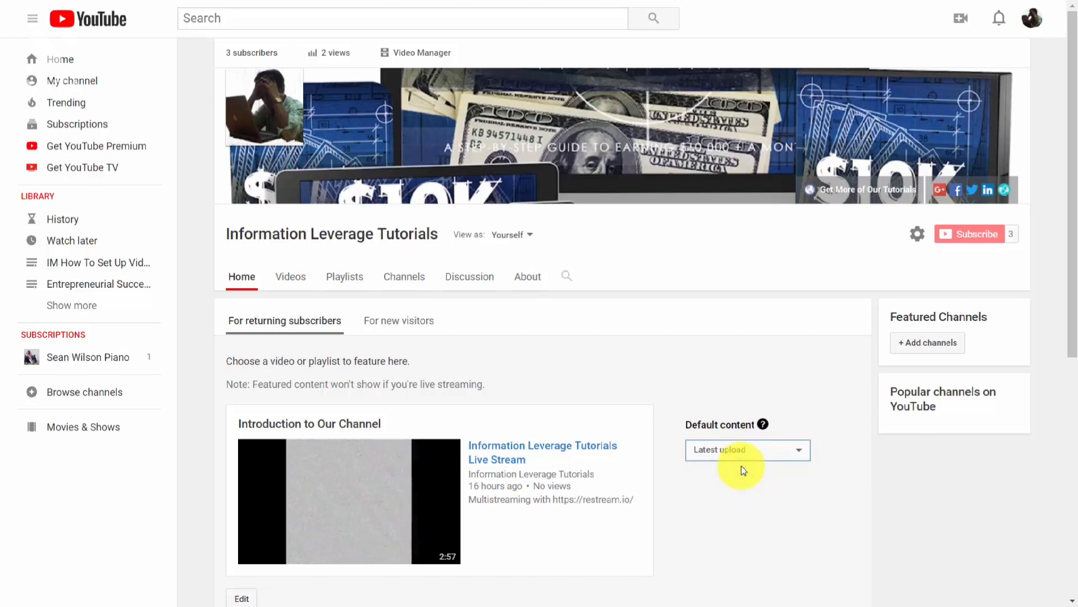
Step: Save the featured content settings for returning subscribers with Latest upload as the default content
scroll(739, 465, down, 4)
scroll(739, 465, up, 1)
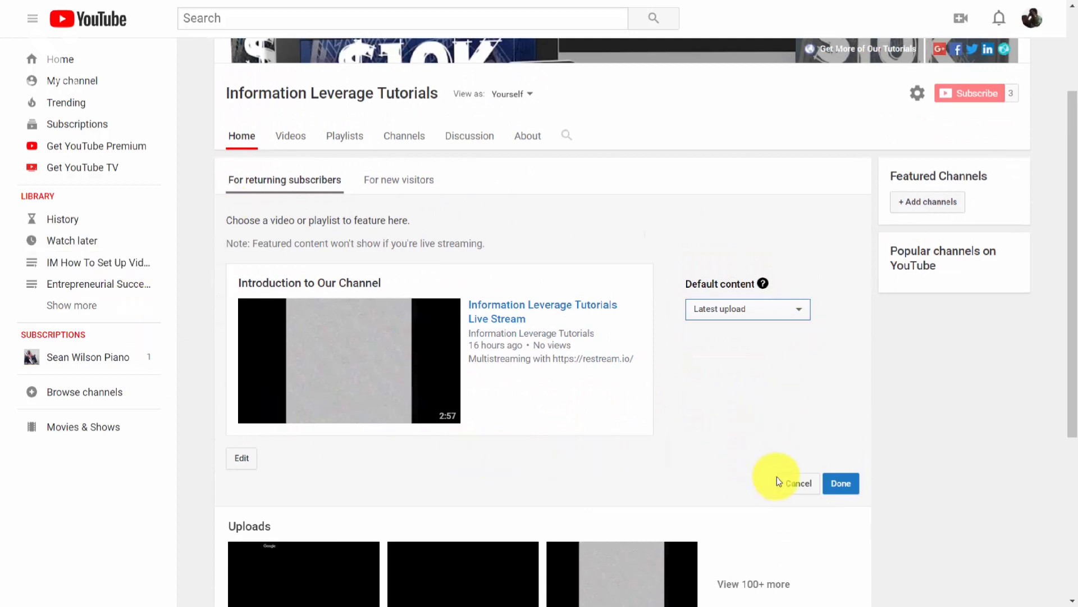
click(840, 483)
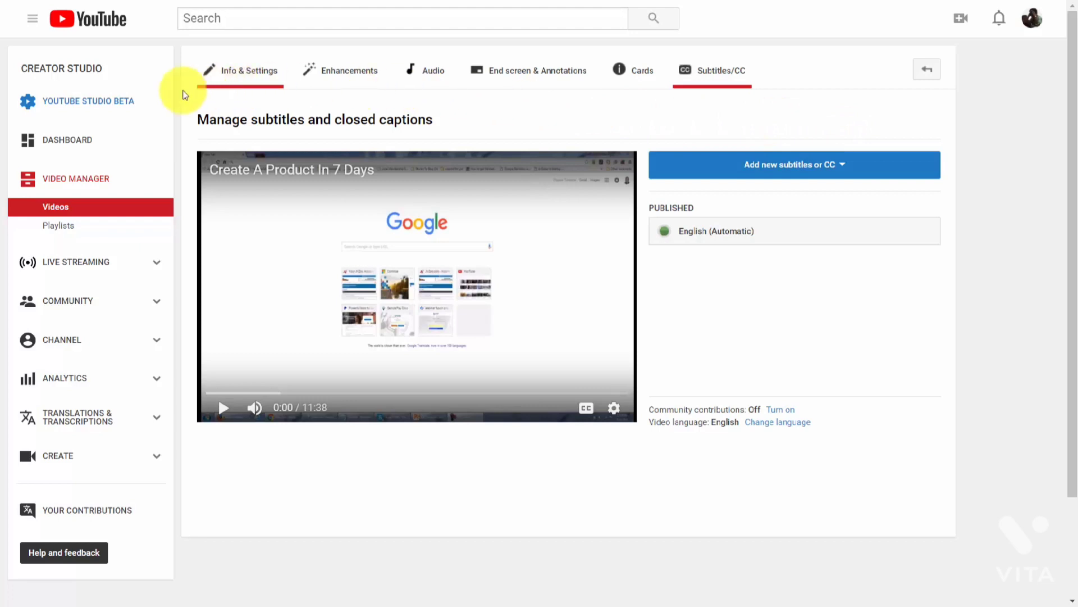
Step: Create a public playlist titled "Live Streams on Business Subjects" from the Creator Studio playlists page
click(64, 226)
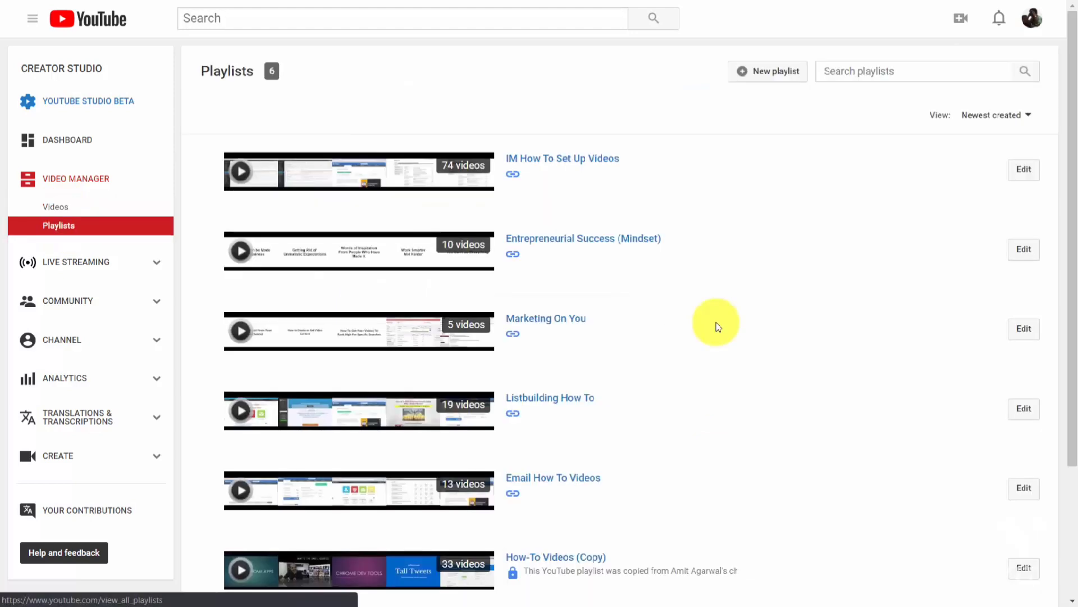
click(742, 76)
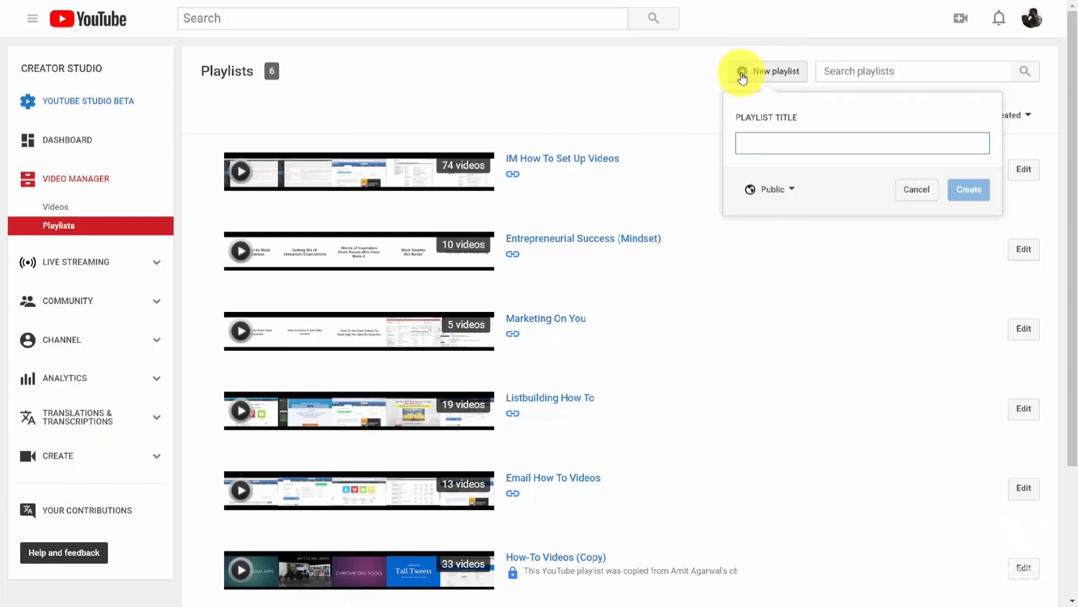
text(Live Streams on Business Subjects)
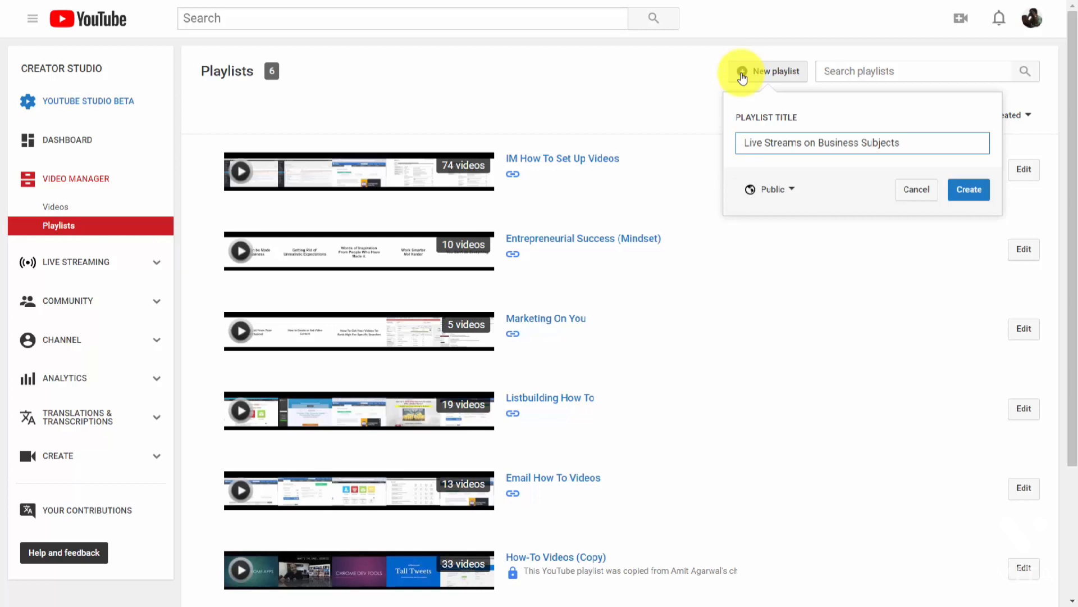
click(792, 191)
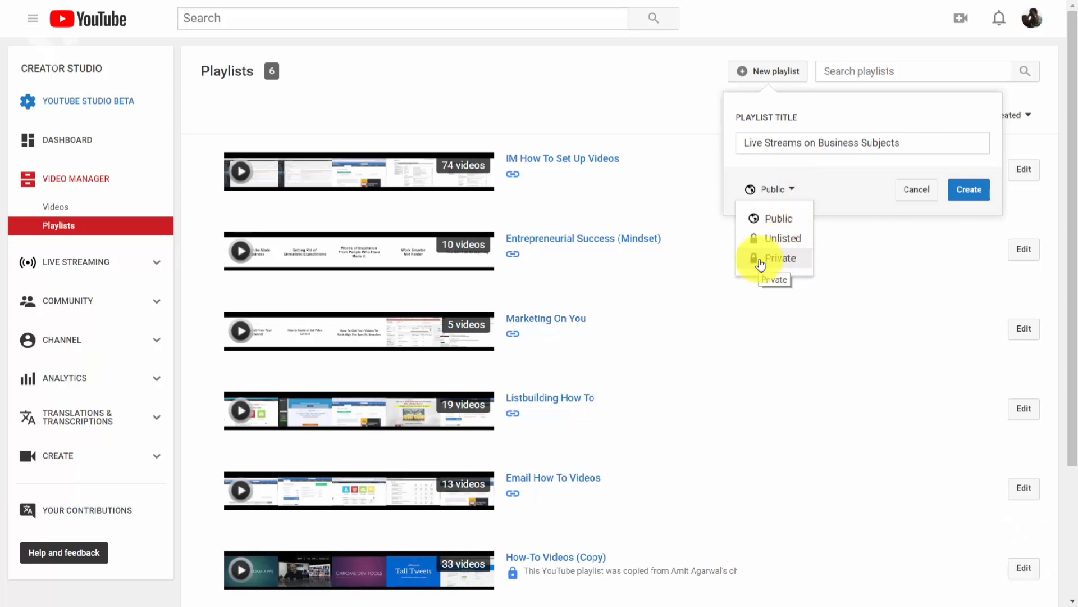
click(822, 168)
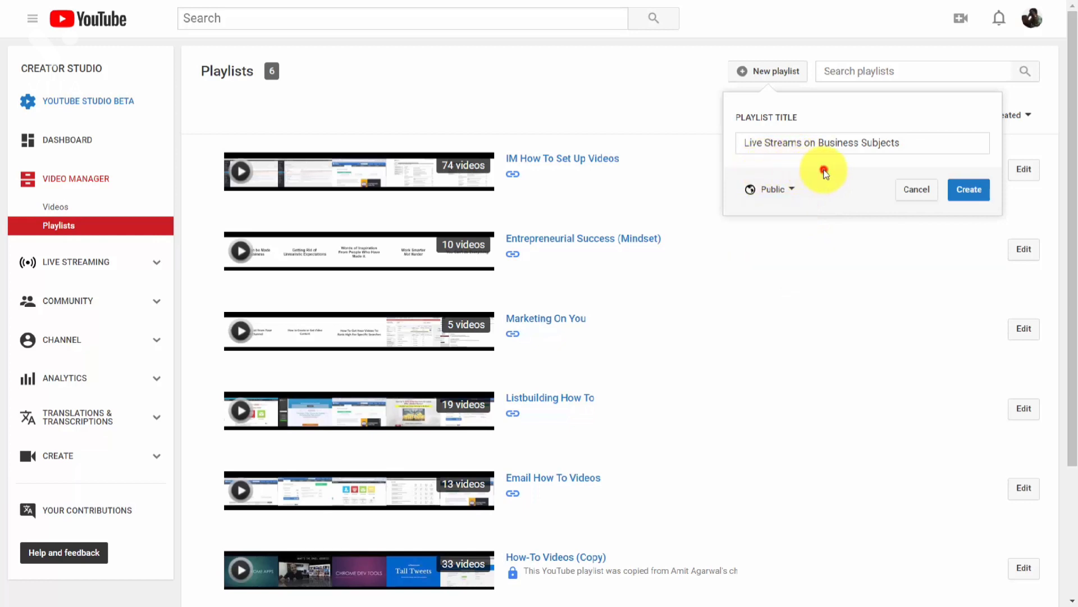
click(971, 193)
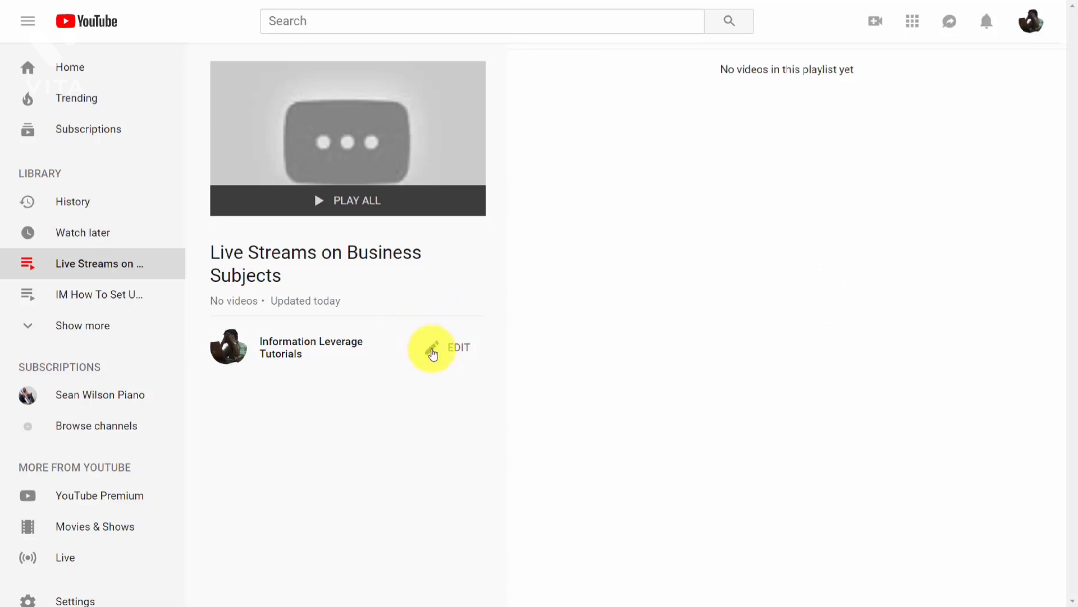
Step: Open the new playlist for editing and give it the description "Live streams on Creating Videos"
click(432, 351)
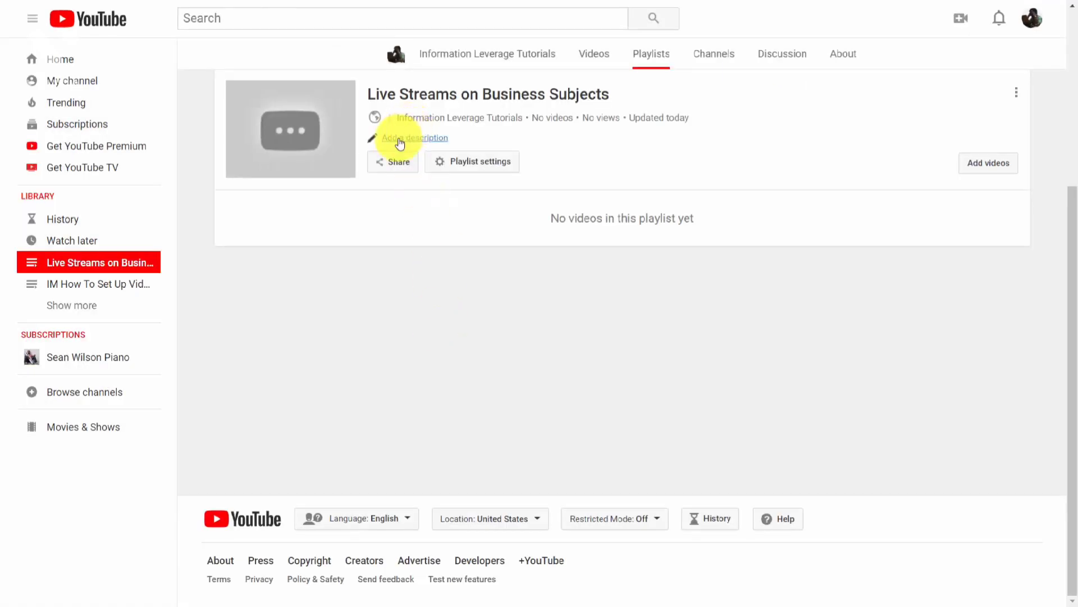
click(399, 144)
text(Live streams on Creating Videos)
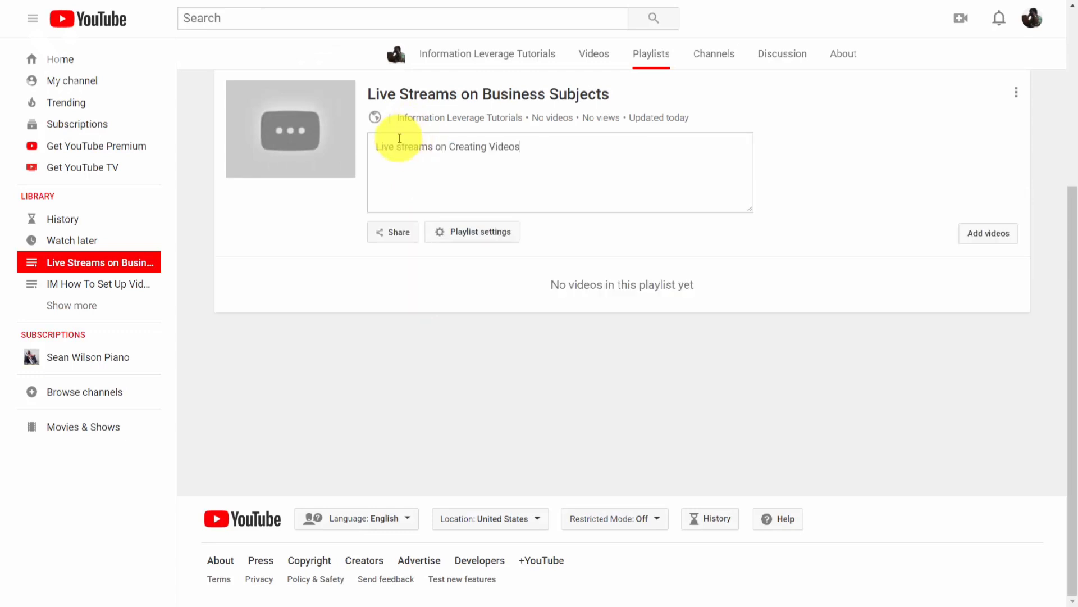
click(784, 177)
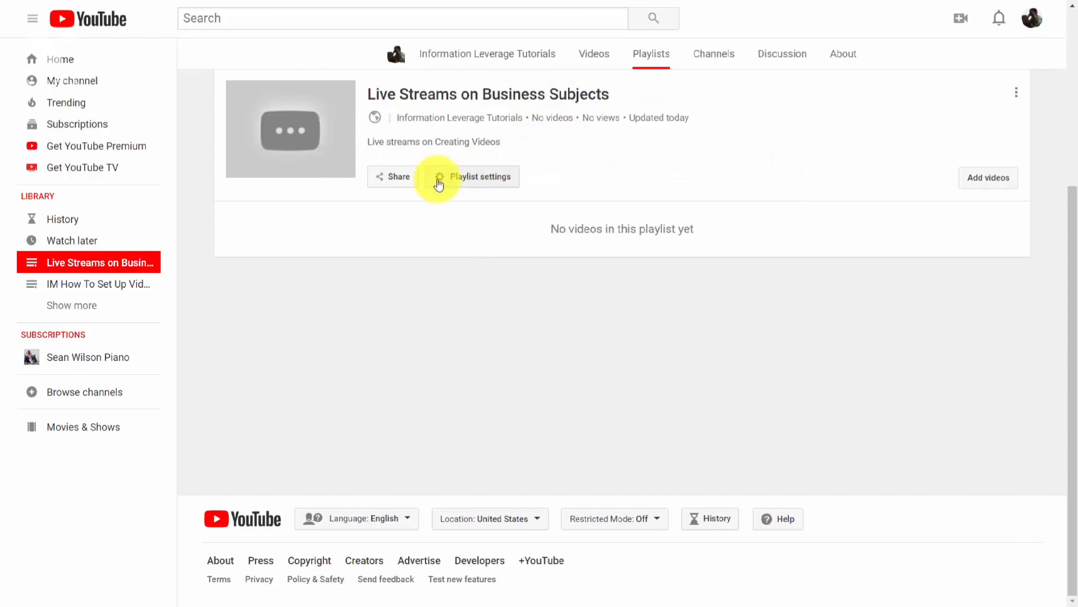
Step: Examine the playlist's basic settings, including privacy, the video ordering choices, official series and embedding options
click(441, 177)
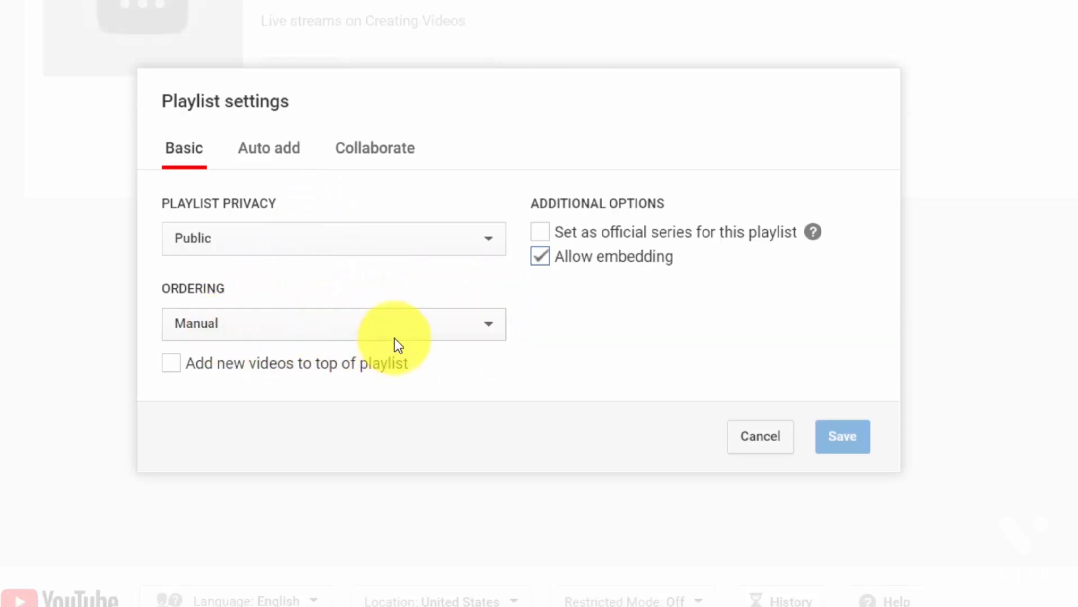
click(450, 326)
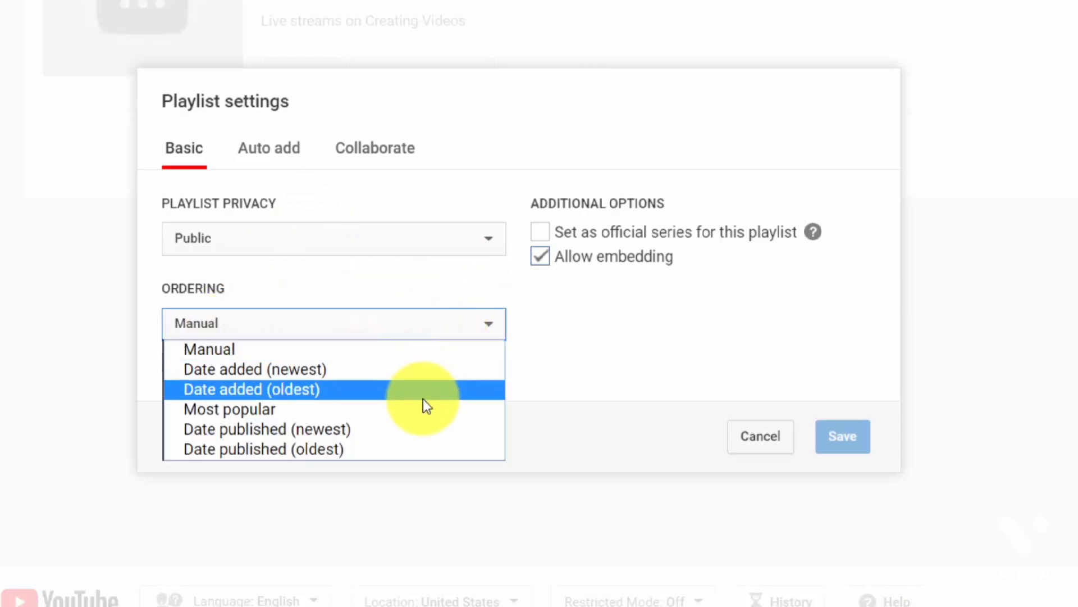
click(587, 345)
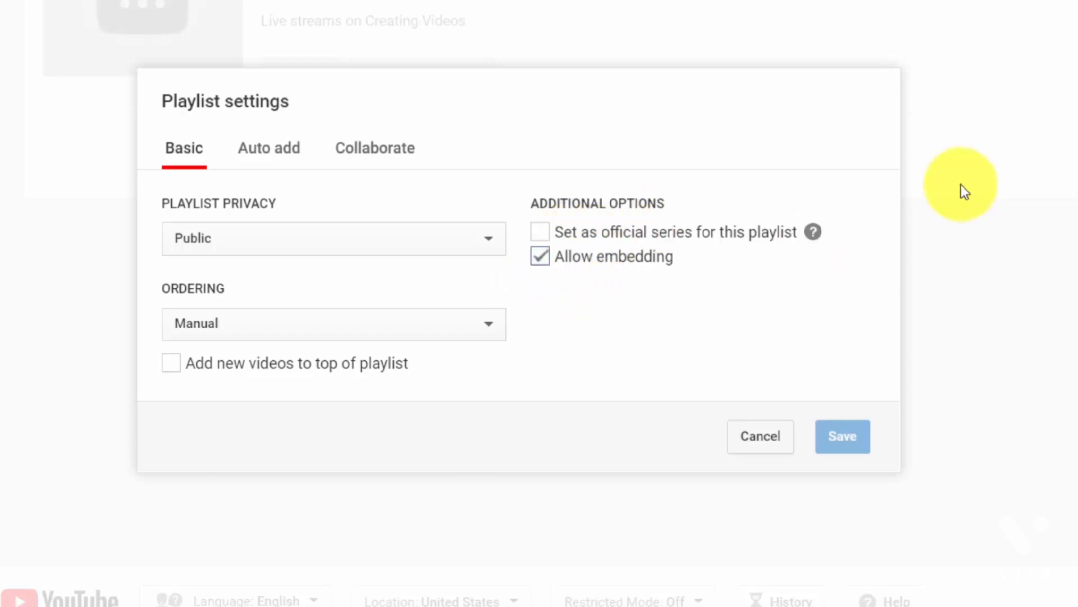
mouse_move(778, 256)
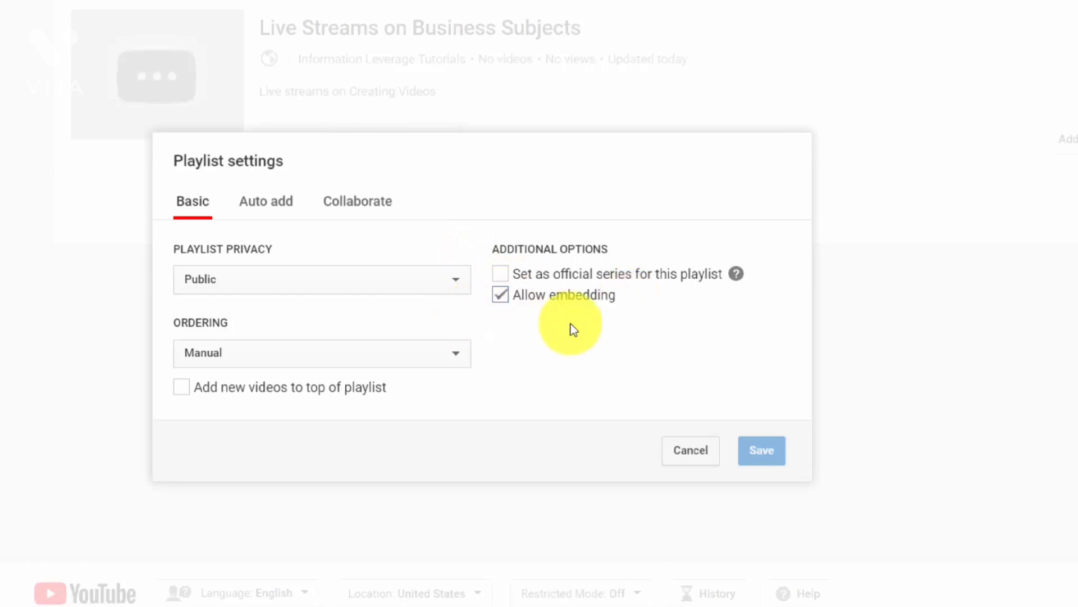
Step: Add a blank "Title contains" auto-add rule, check the playlist's collaboration option and save the playlist settings
click(268, 202)
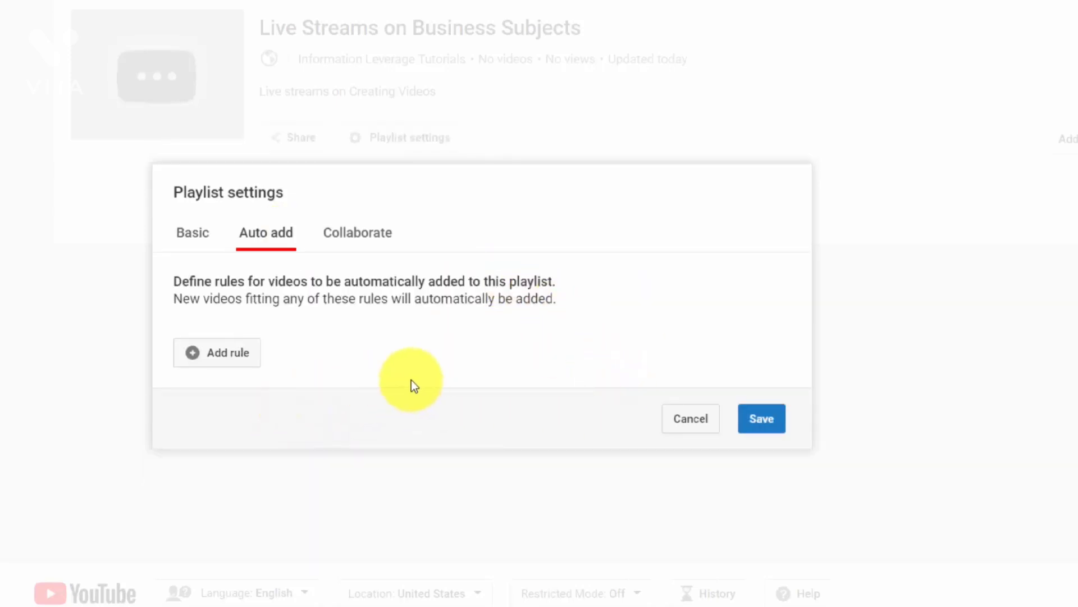
click(213, 354)
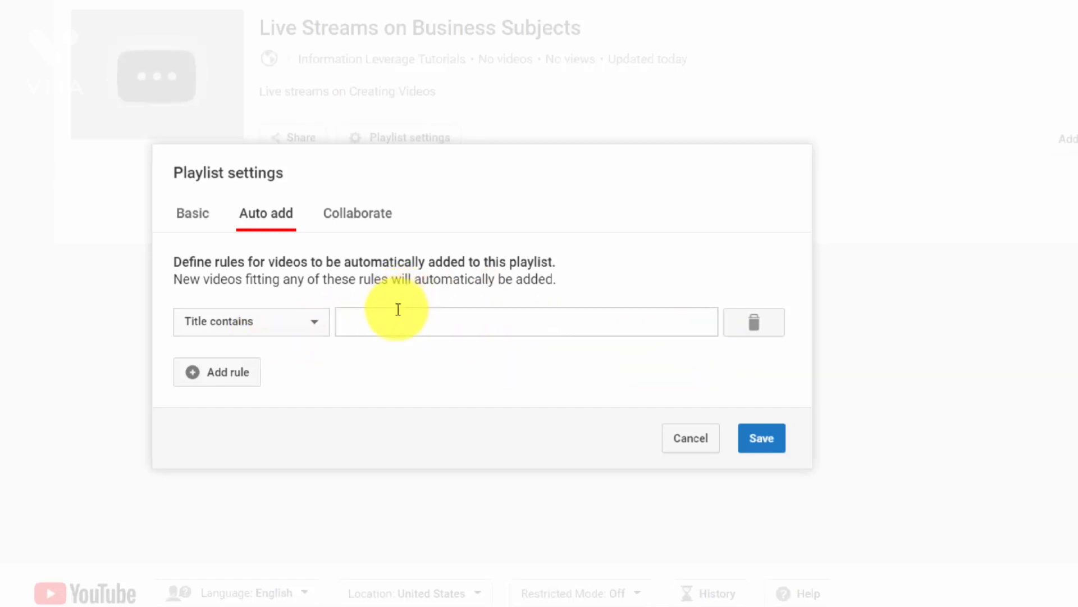
click(316, 321)
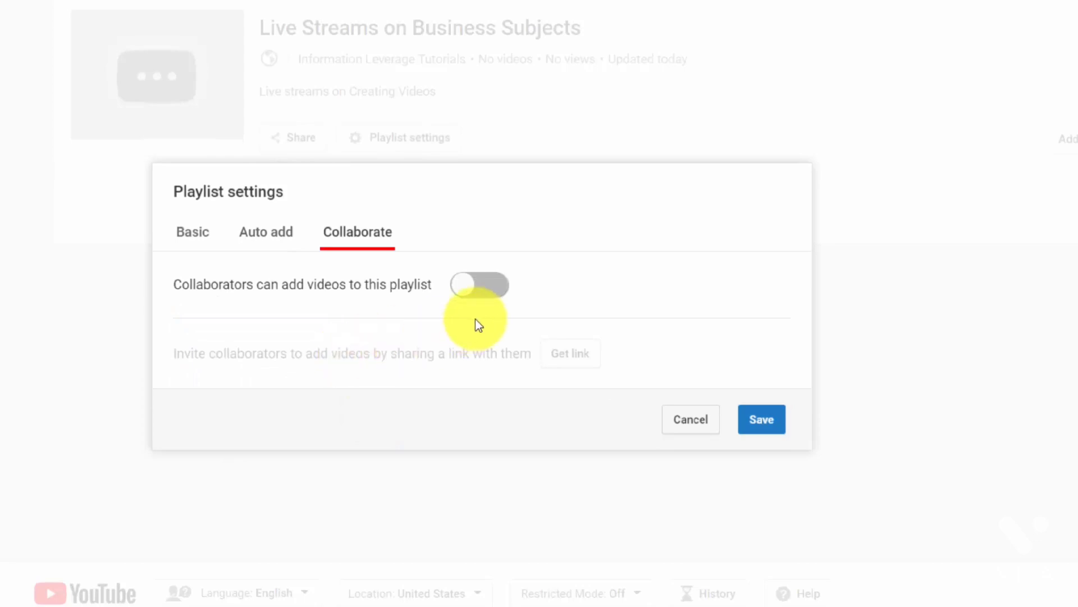
click(483, 287)
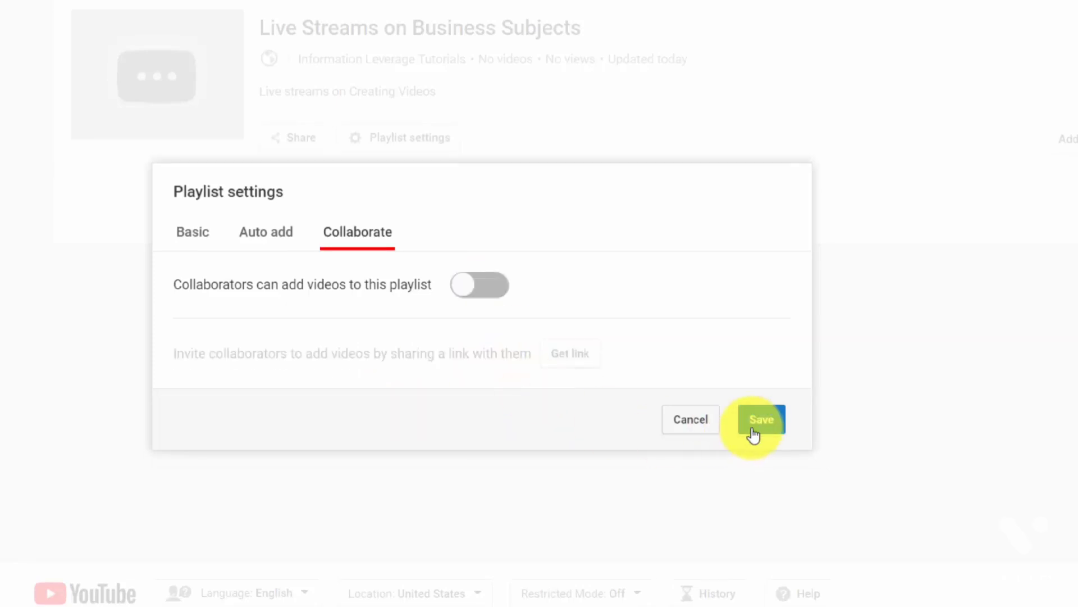
click(754, 432)
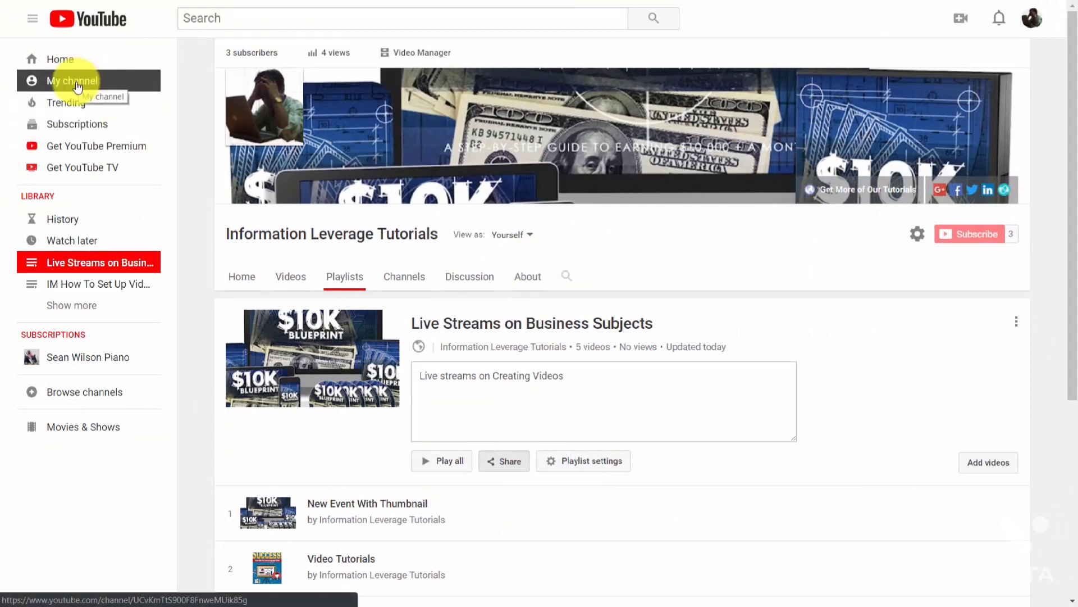
Step: Open the channel's home page, pause the Getresponse3 video and look over the page's sections
click(78, 85)
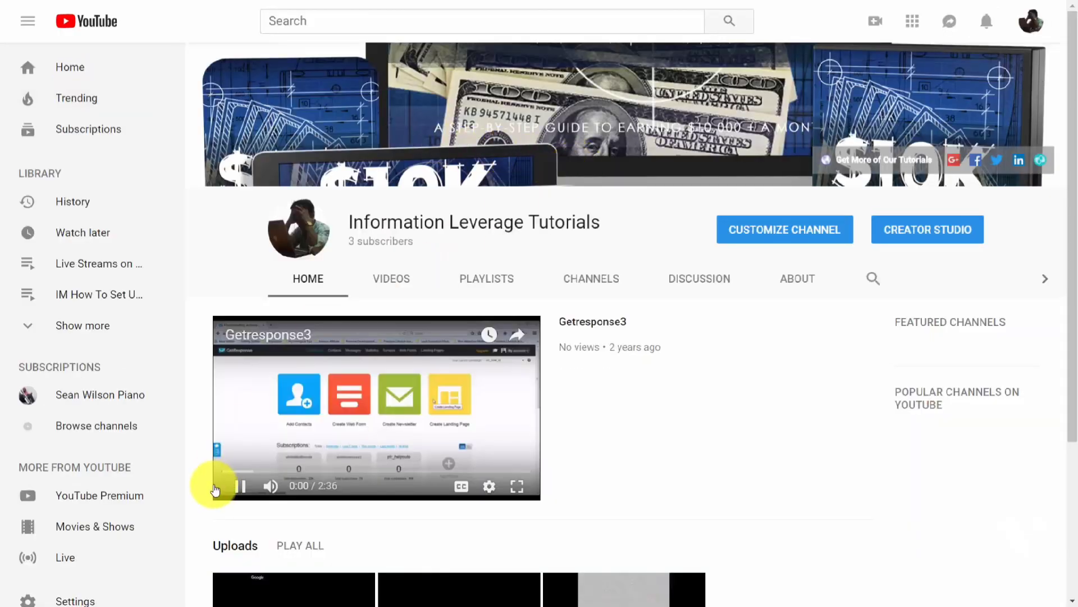
click(256, 486)
scroll(626, 315, down, 4)
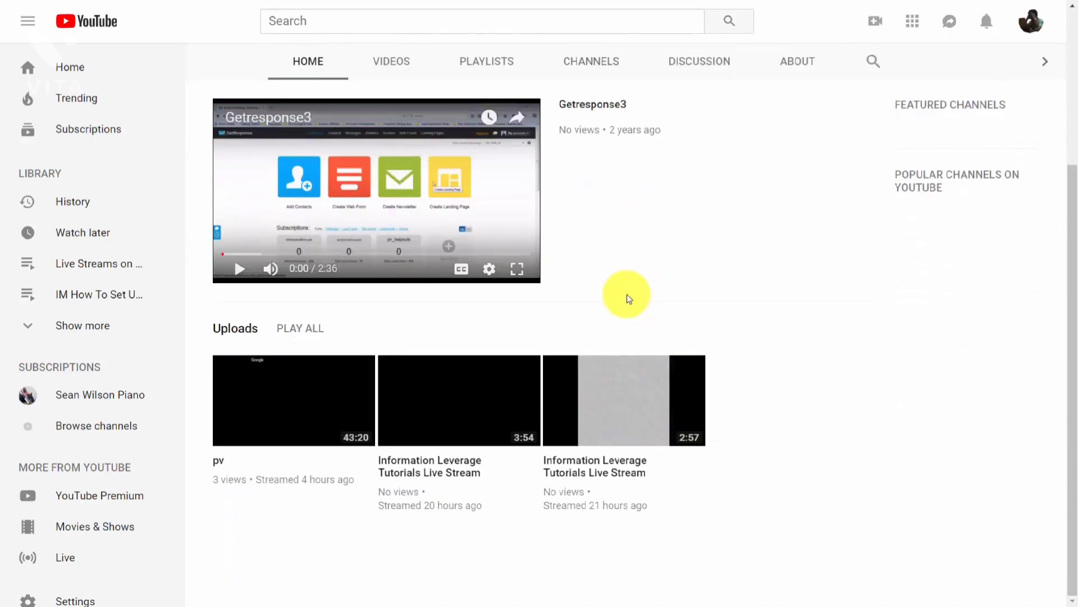
scroll(629, 299, up, 4)
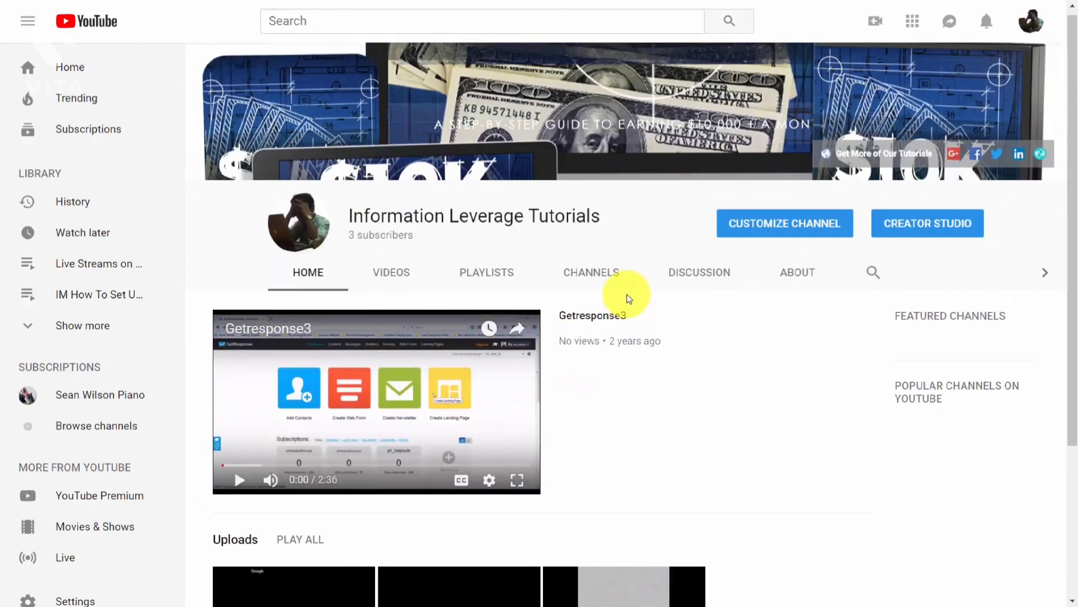
Step: Add a single-playlist section in a horizontal row to the channel's home page, showing "Live Streams on Business Subjects"
click(802, 223)
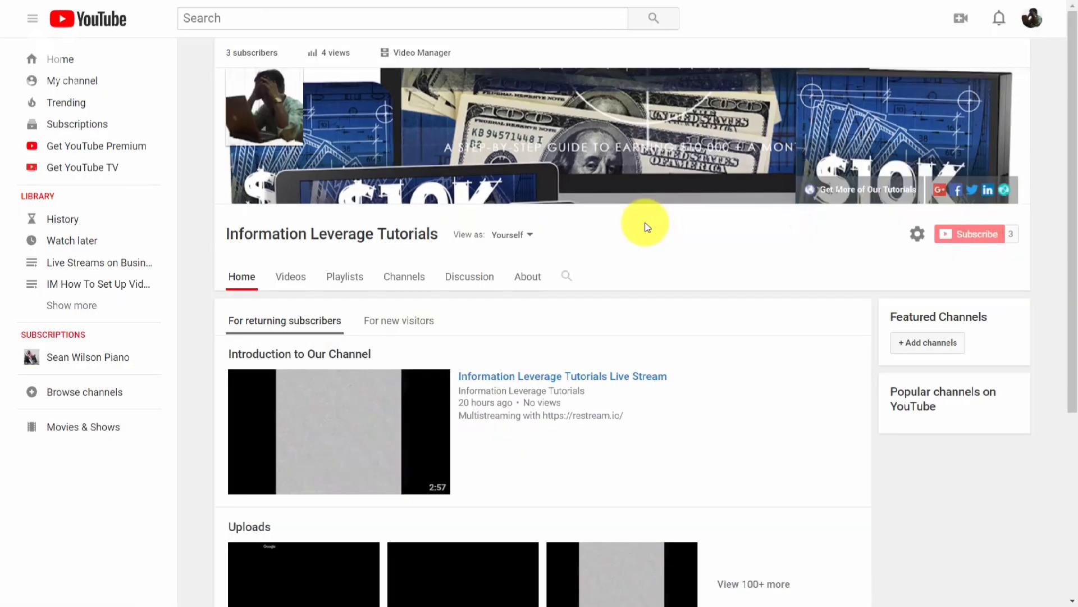
scroll(647, 227, down, 5)
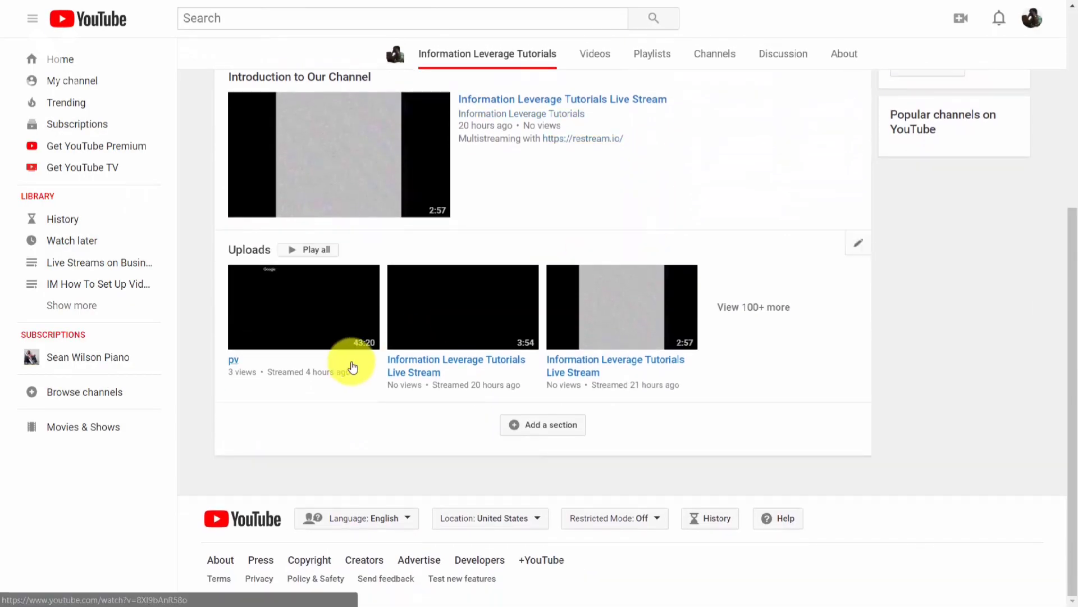
click(513, 428)
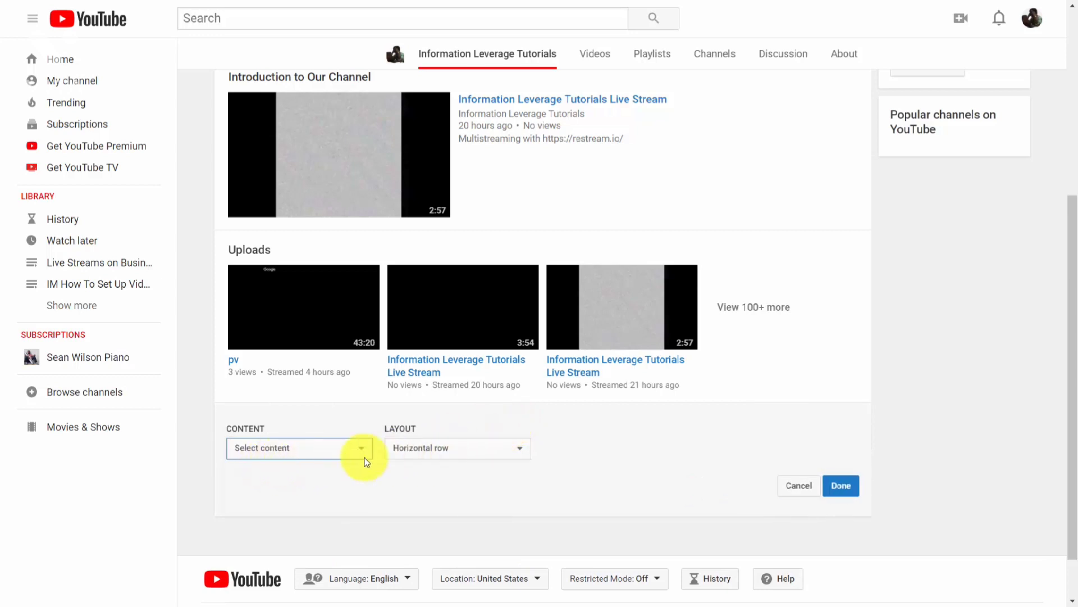
click(357, 447)
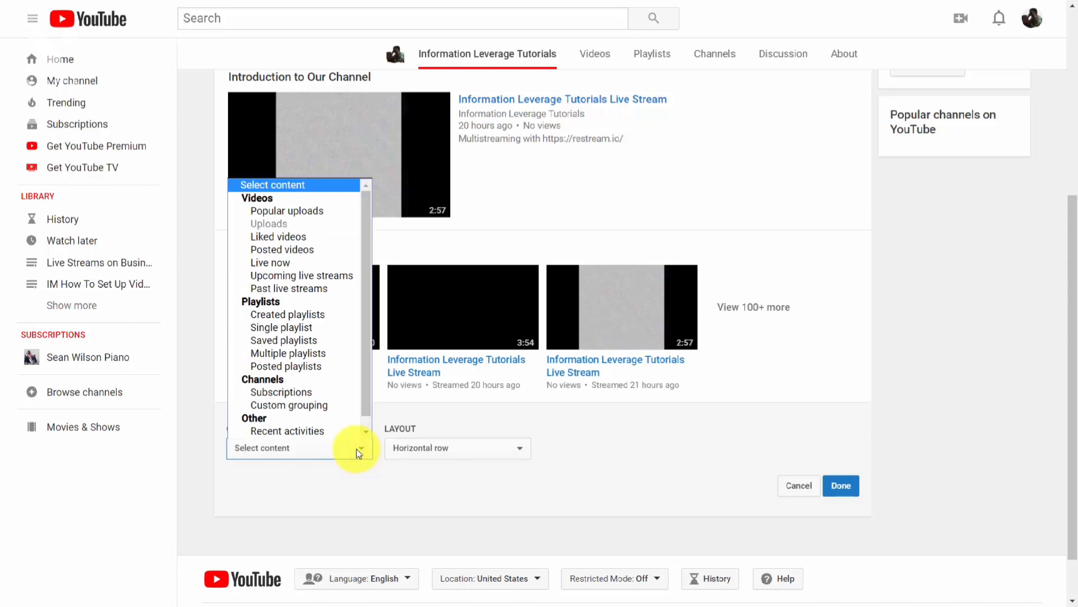
click(333, 329)
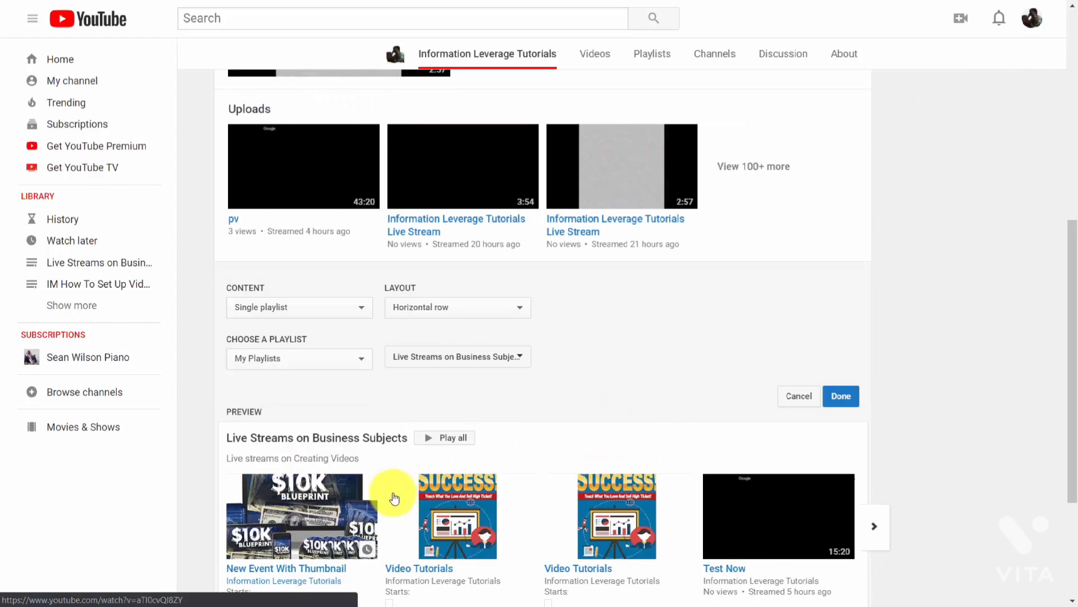
scroll(622, 399, down, 1)
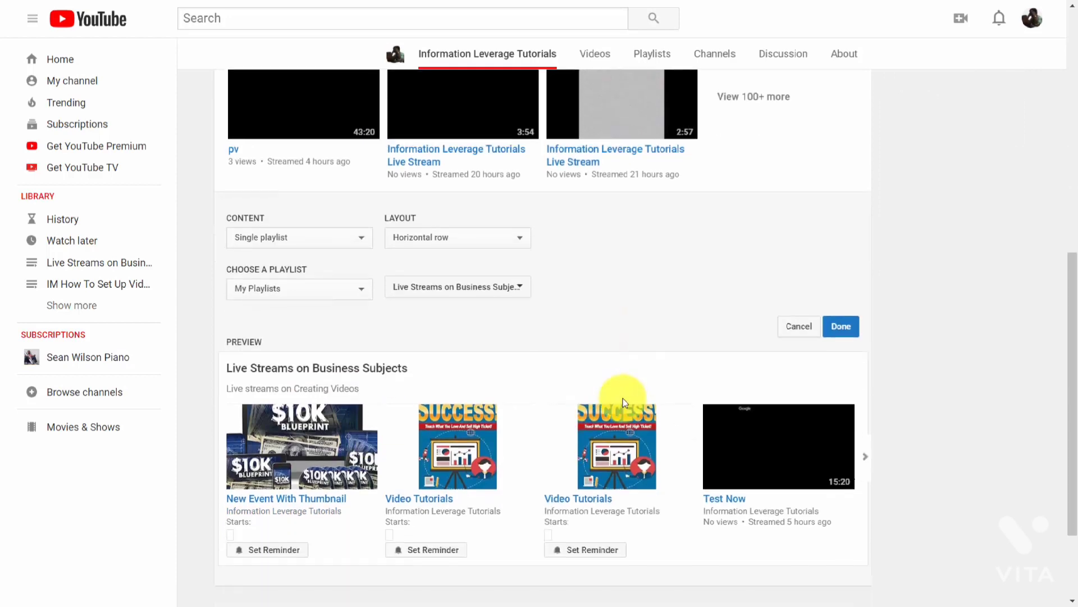
click(837, 328)
scroll(754, 362, up, 4)
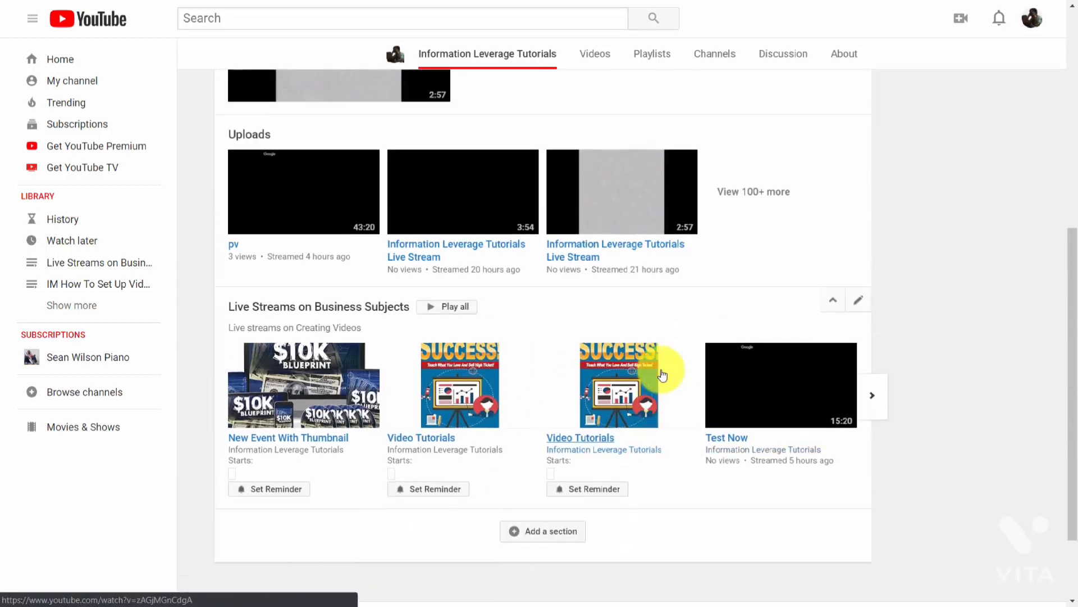
scroll(664, 374, down, 3)
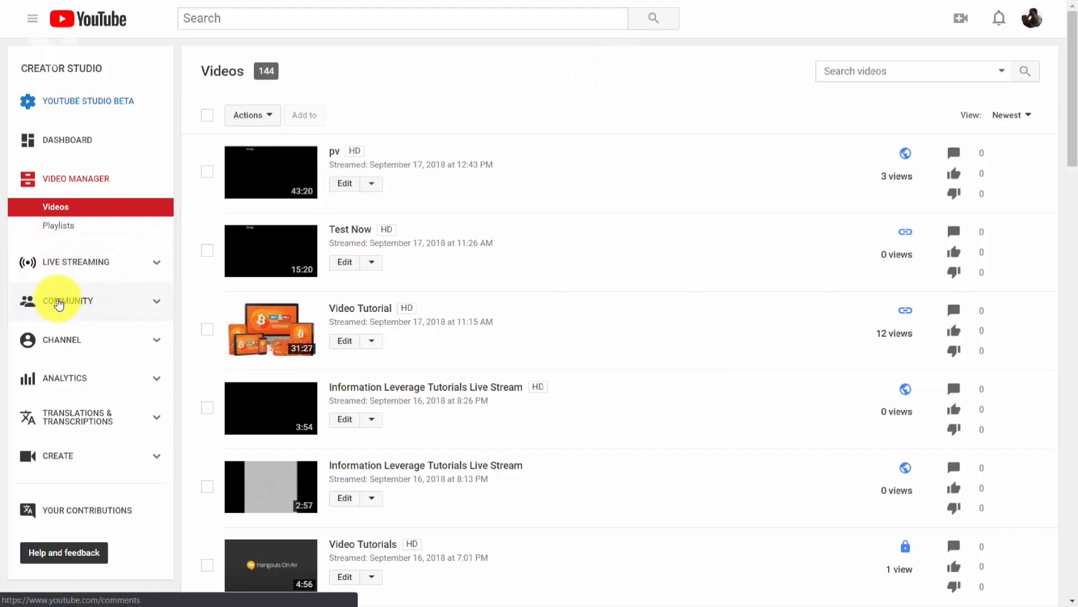
Step: Review the community comments page and the channel's subscriber list, sorting the subscribers by most popular
click(56, 304)
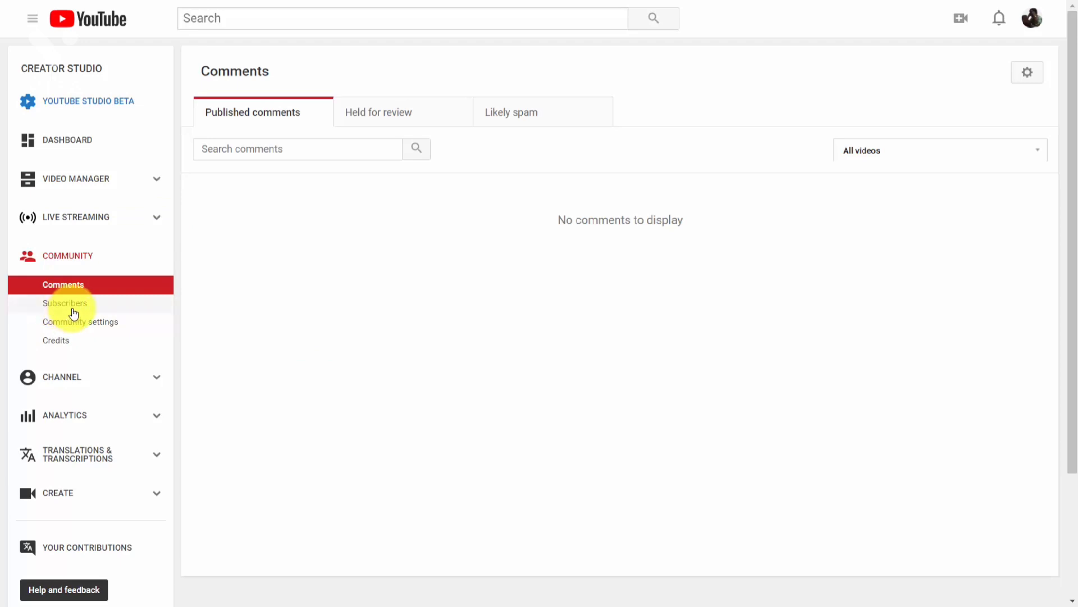
click(68, 305)
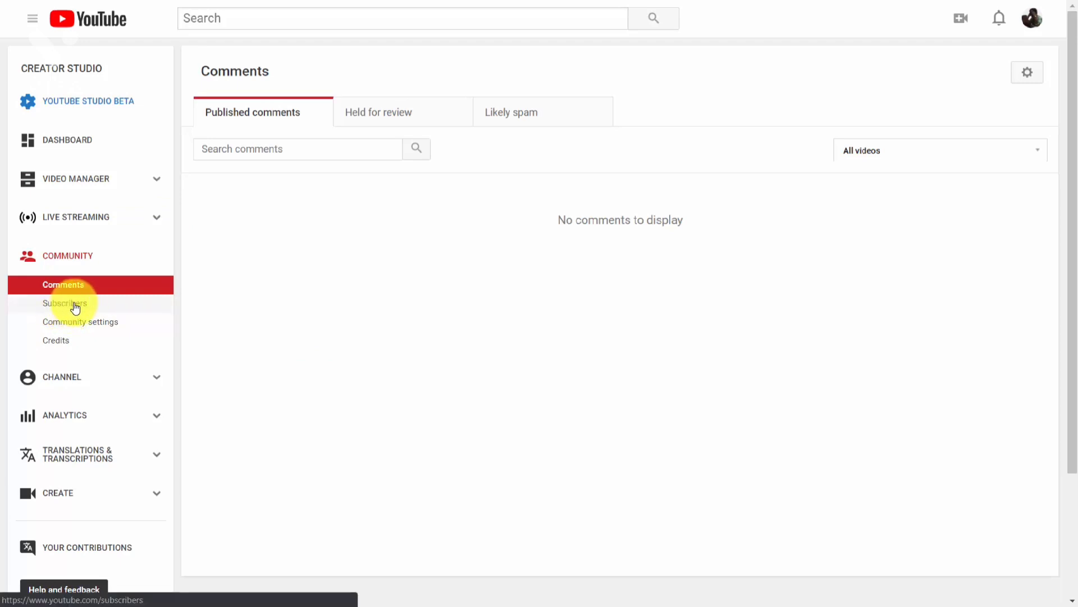
scroll(637, 26, down, 1)
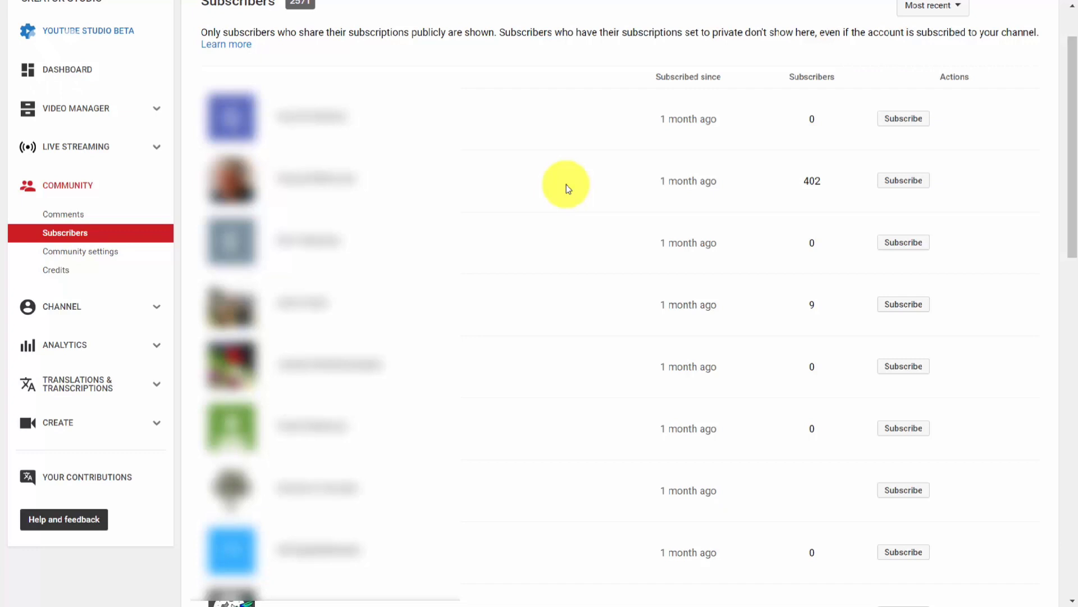
click(959, 7)
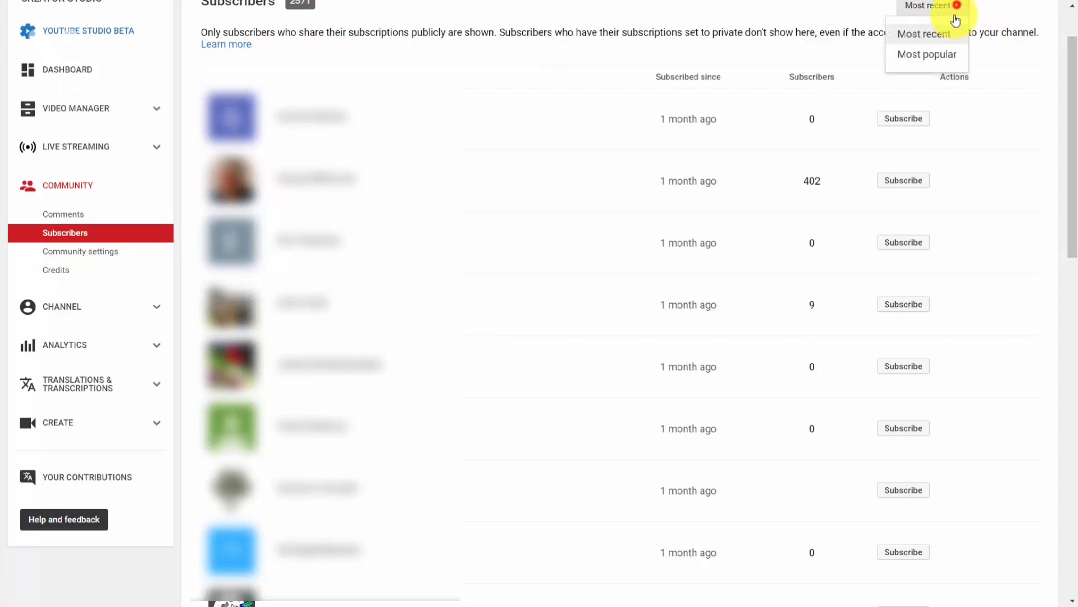
click(948, 55)
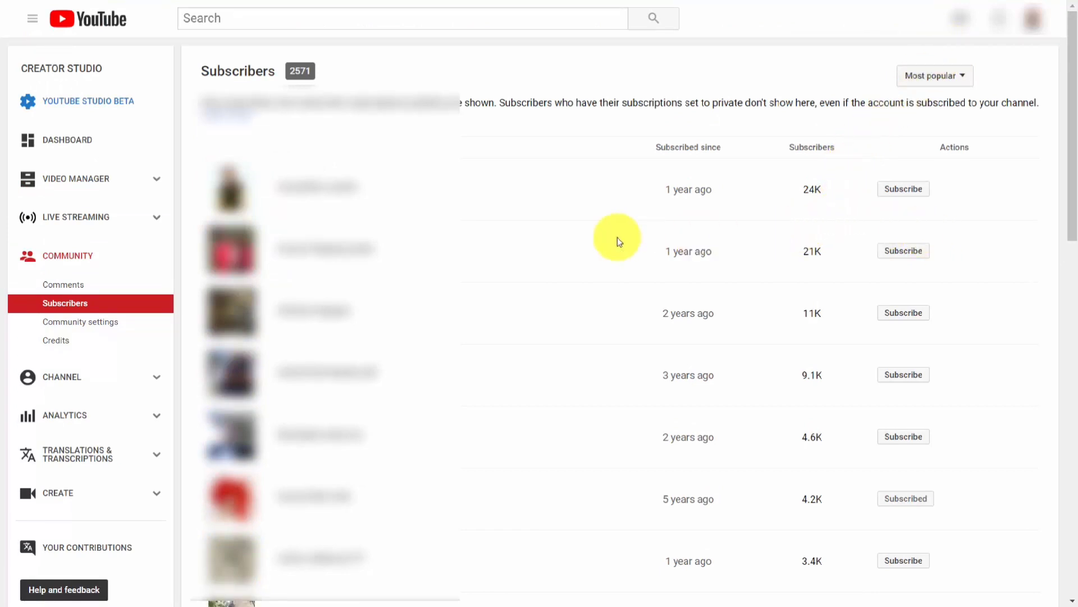
mouse_move(895, 194)
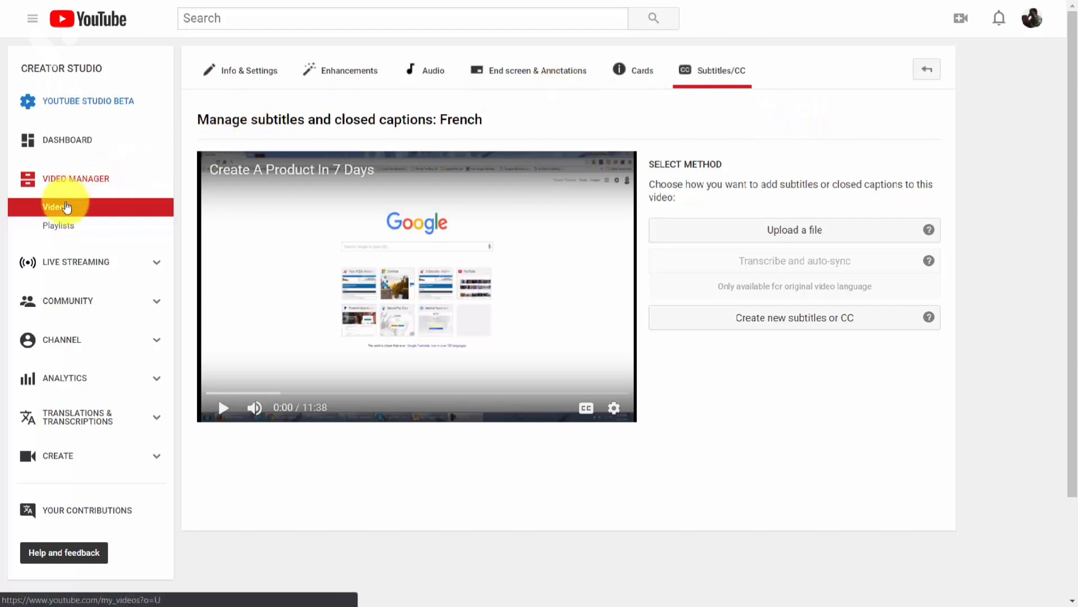
Step: Open the audio editor for "Create A Product In 7 Days", pause the video and look over the available tracks
click(430, 74)
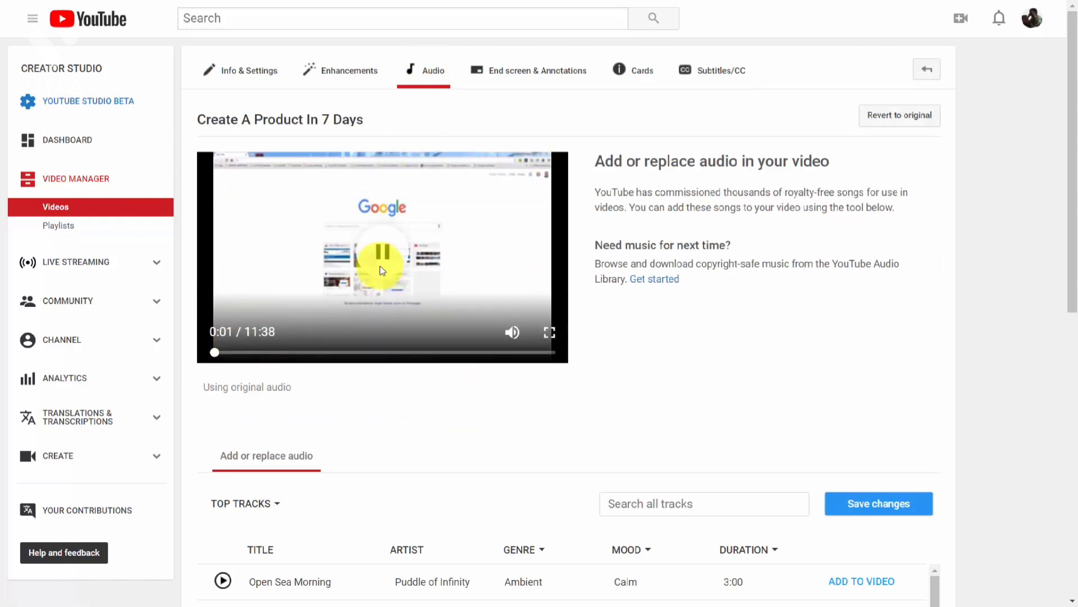
click(384, 251)
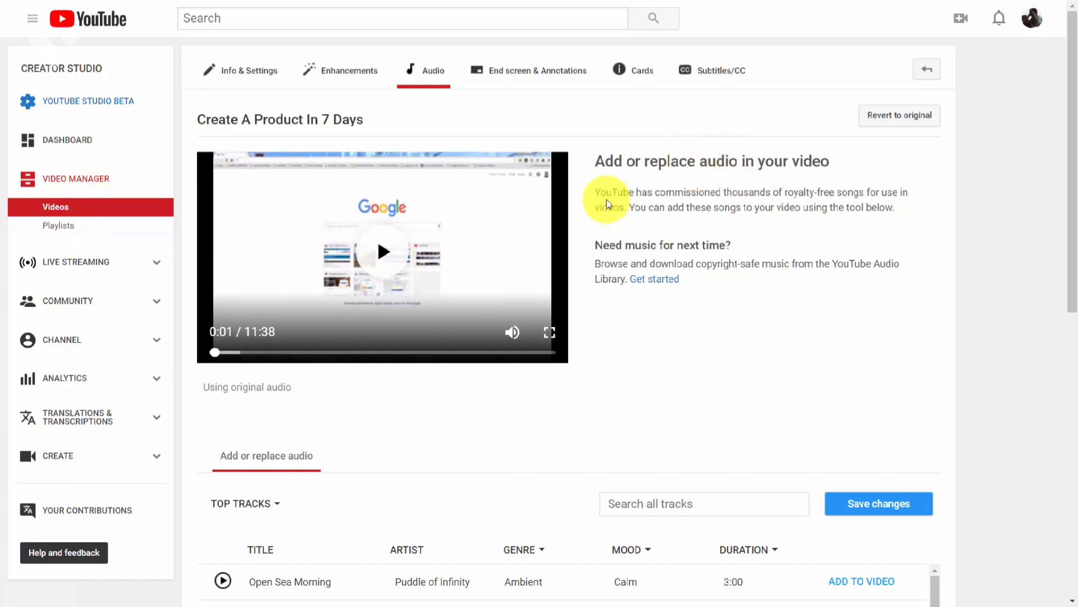
scroll(618, 180, down, 2)
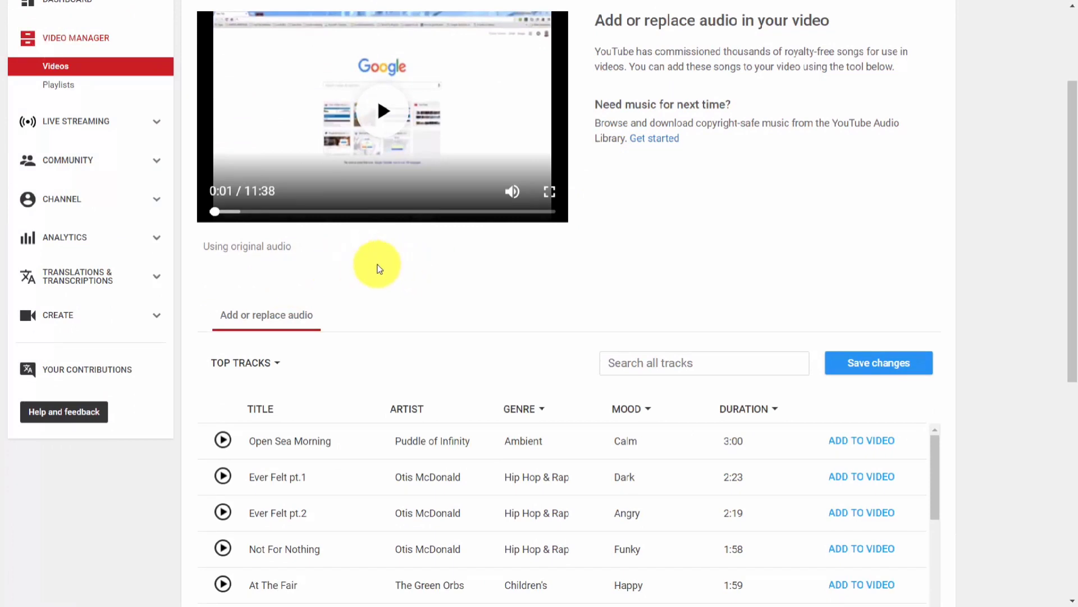
scroll(506, 276, down, 2)
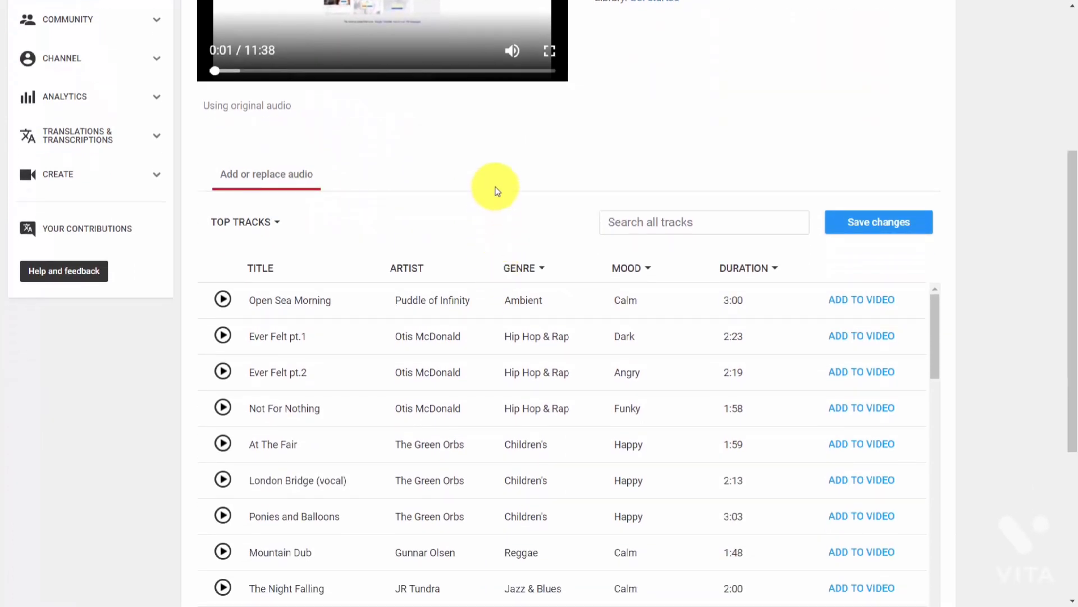
scroll(497, 191, down, 1)
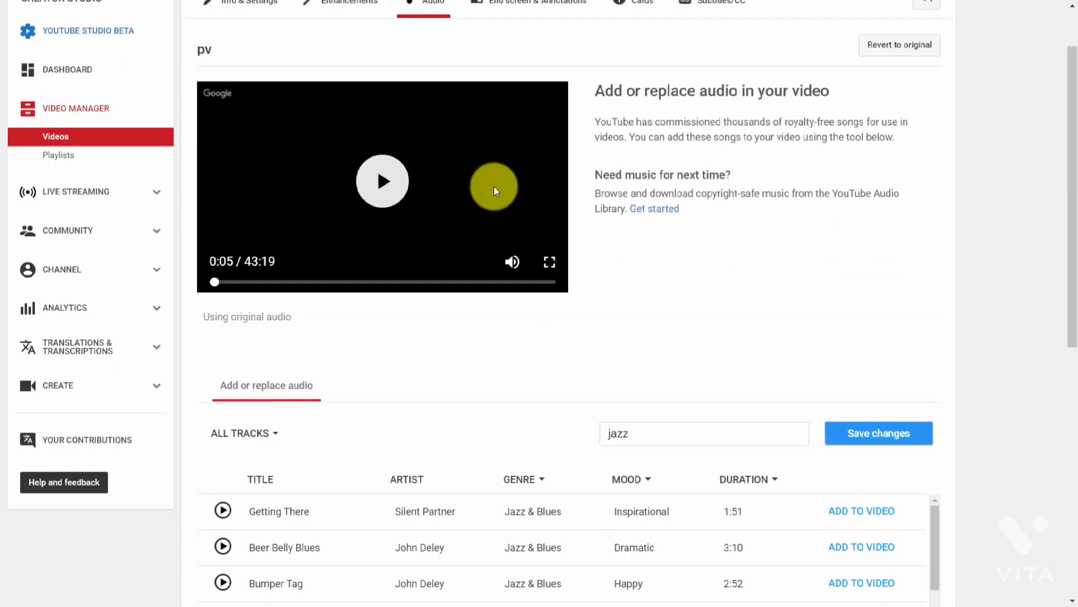
Step: Look over the "jazz" track results for the pv video and filter them by the Jazz & Blues genre
scroll(494, 187, up, 1)
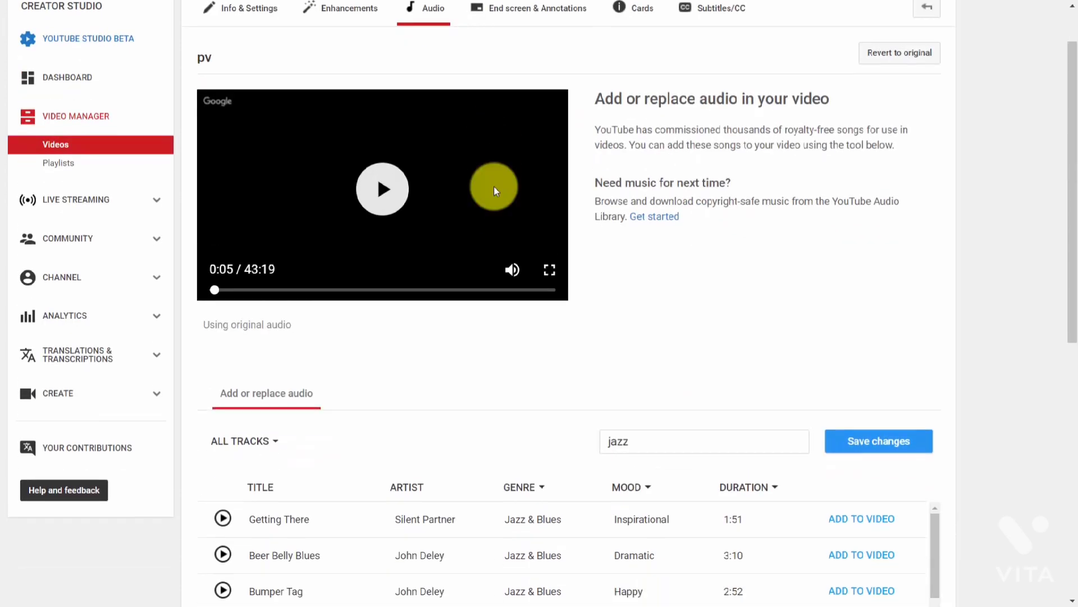
scroll(492, 187, down, 4)
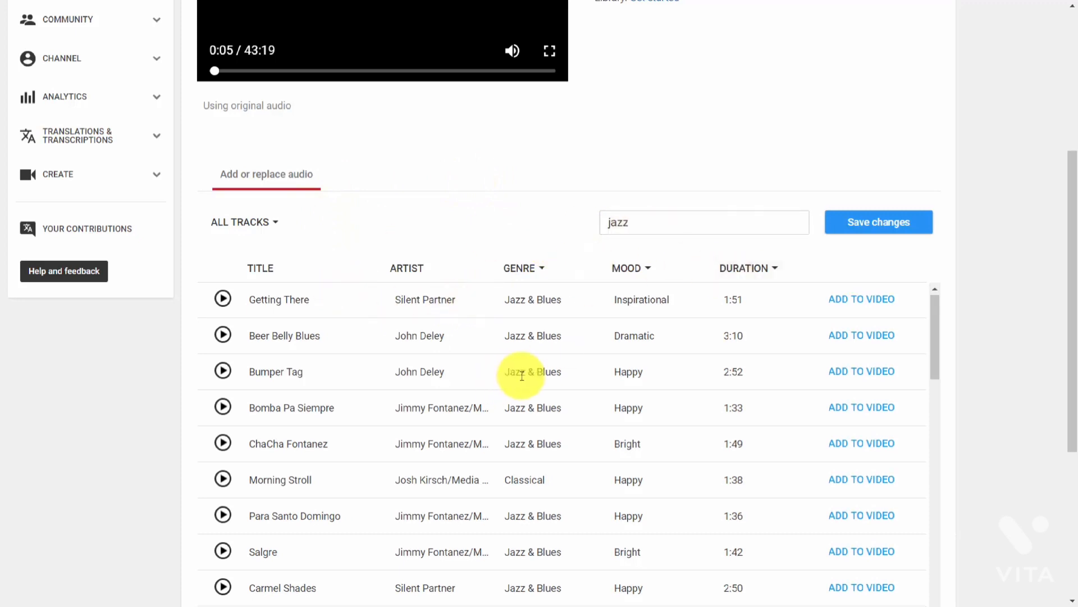
scroll(517, 373, down, 2)
scroll(618, 365, up, 5)
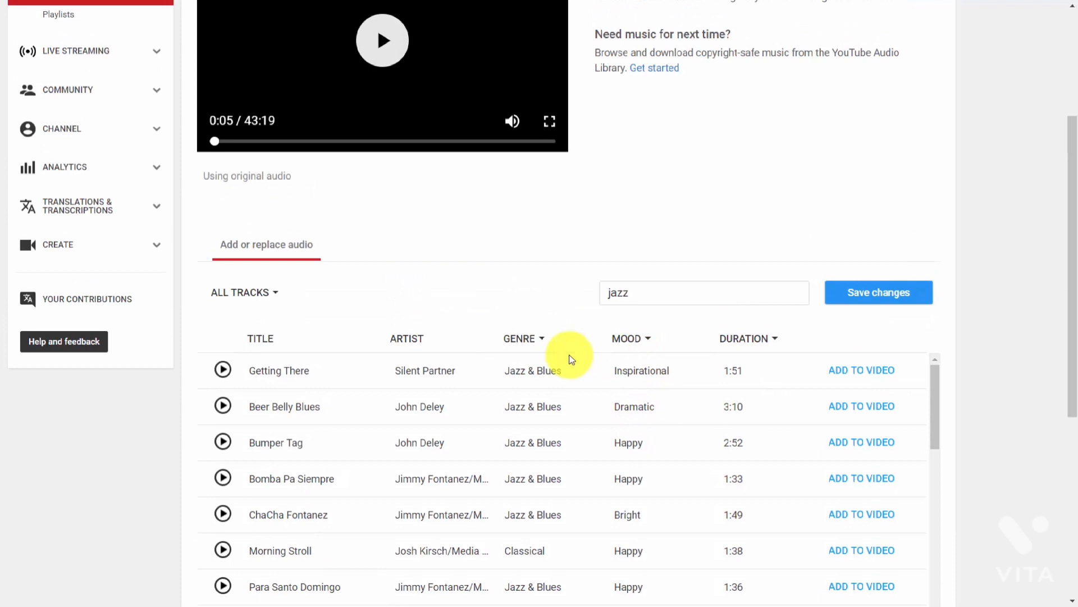
scroll(570, 358, down, 2)
scroll(562, 360, up, 2)
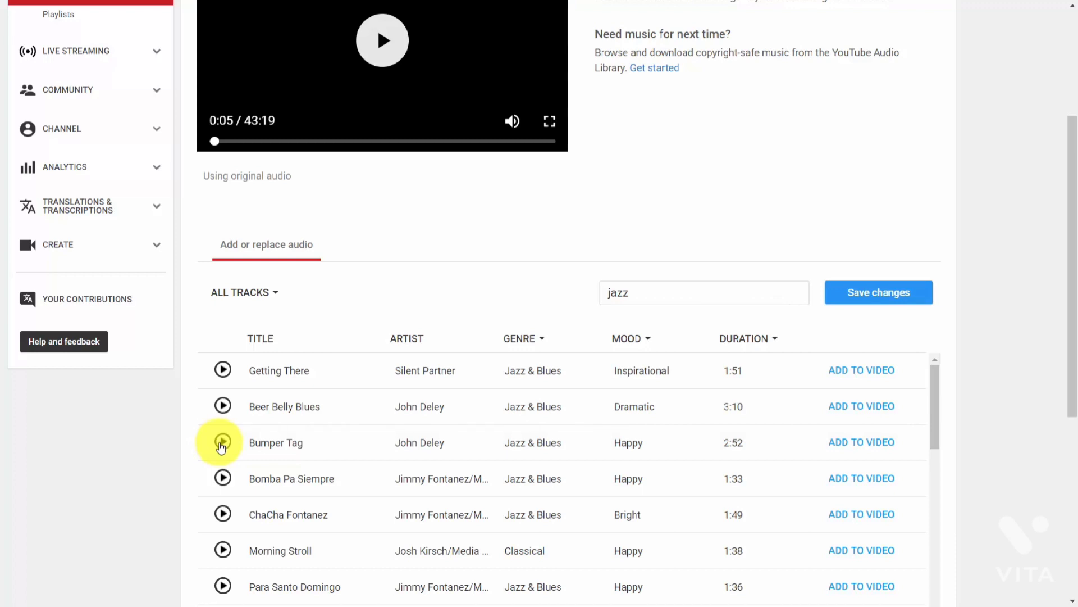
click(533, 339)
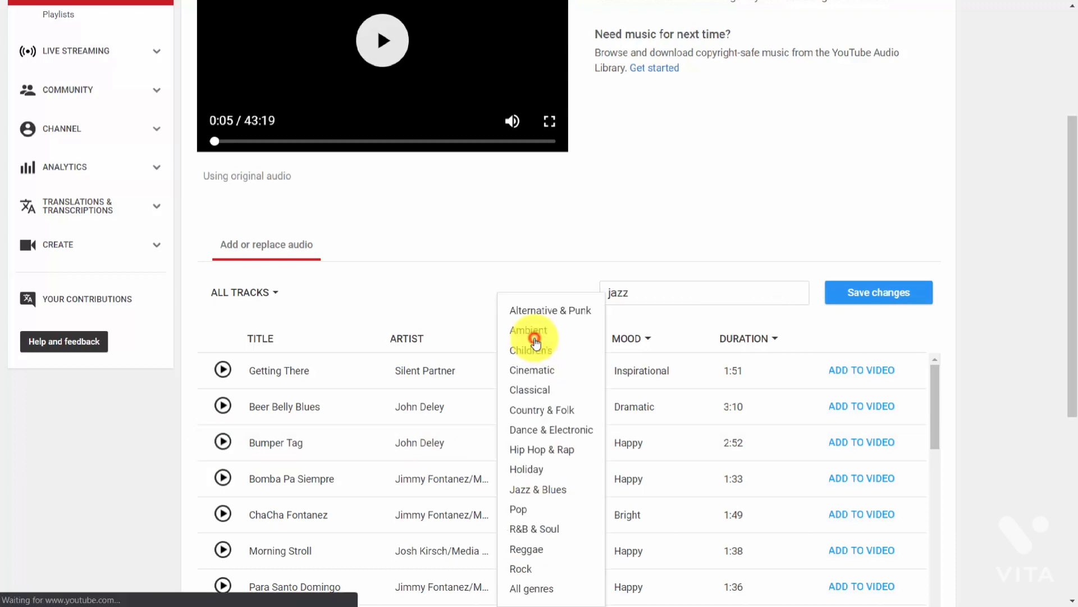
click(535, 491)
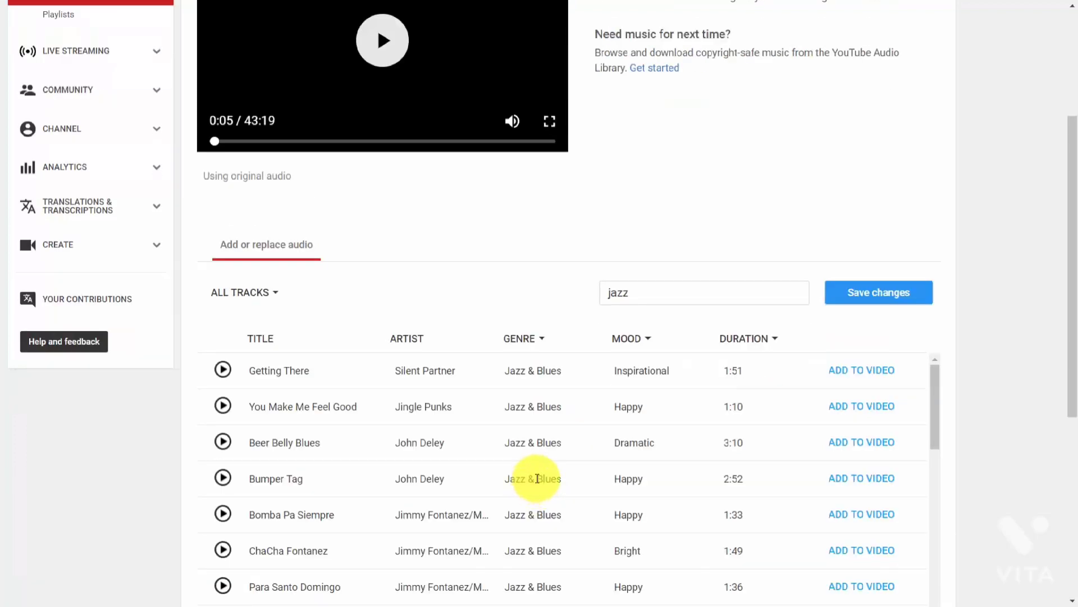
Step: Browse the filtered Jazz & Blues tracks and examine their moods, durations and preview options
scroll(530, 469, down, 4)
scroll(534, 409, up, 3)
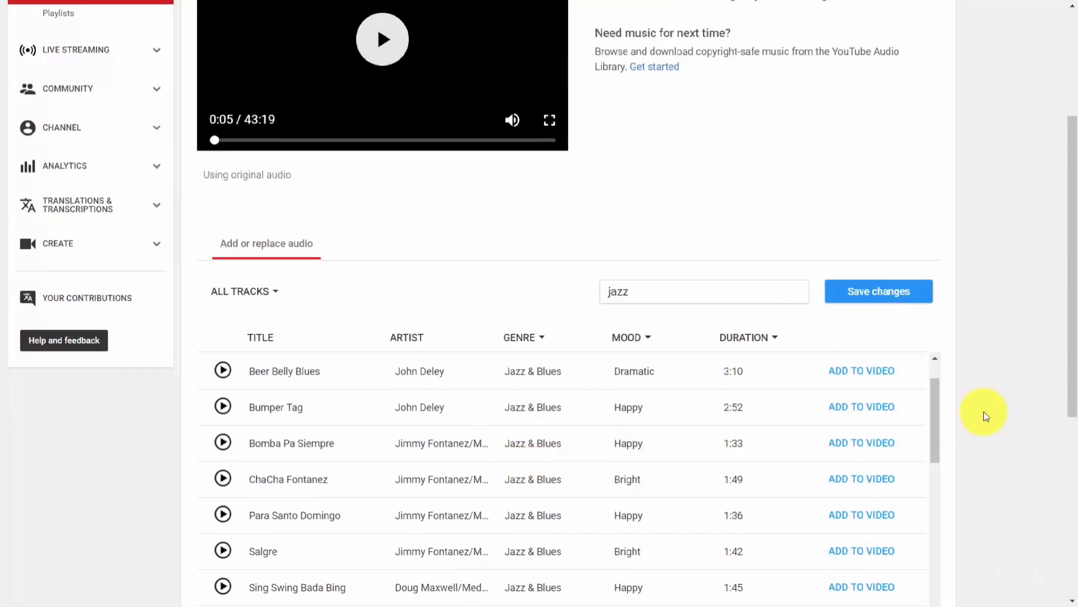
scroll(984, 416, down, 3)
scroll(666, 386, up, 2)
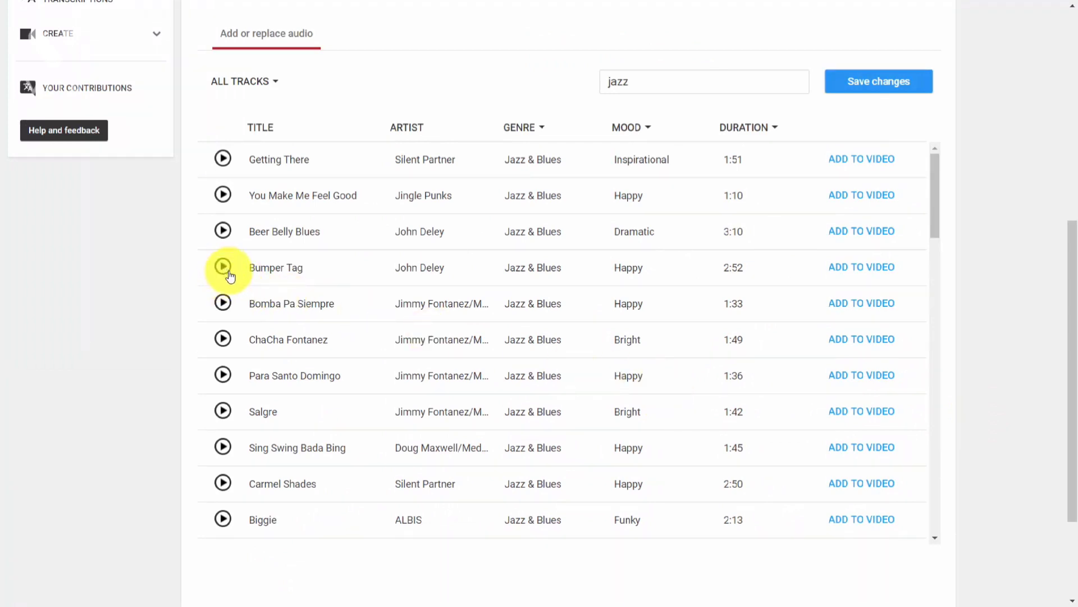
scroll(301, 313, up, 4)
scroll(305, 320, down, 1)
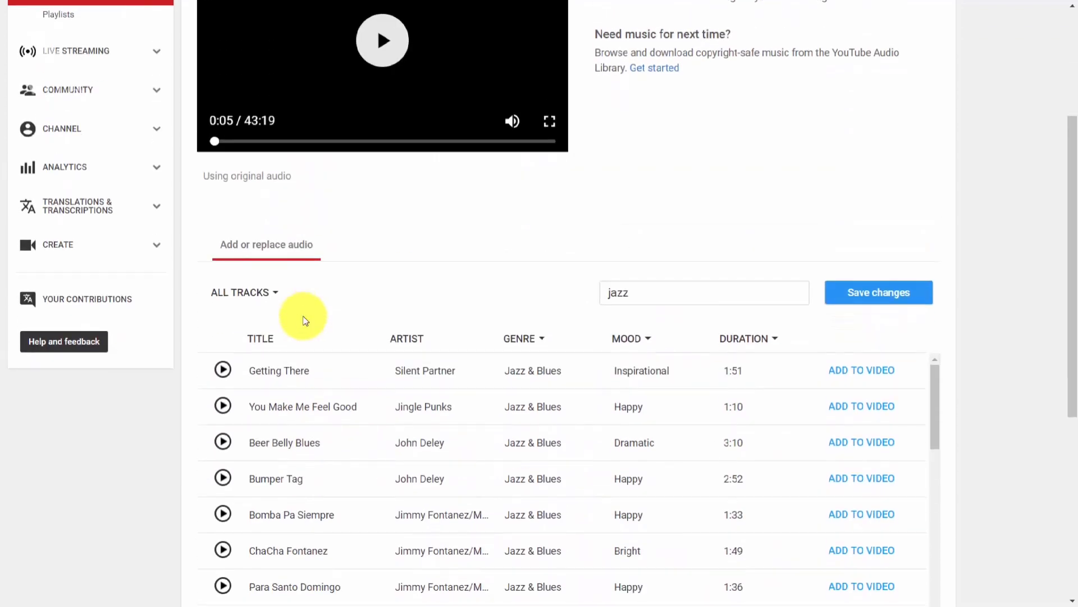
scroll(305, 319, up, 1)
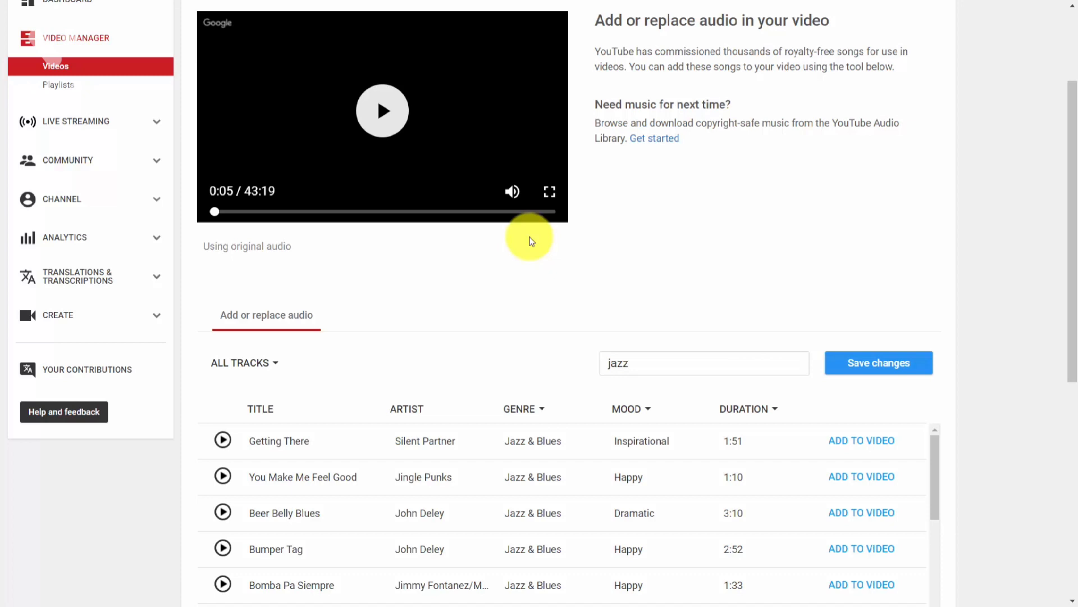
scroll(532, 241, up, 2)
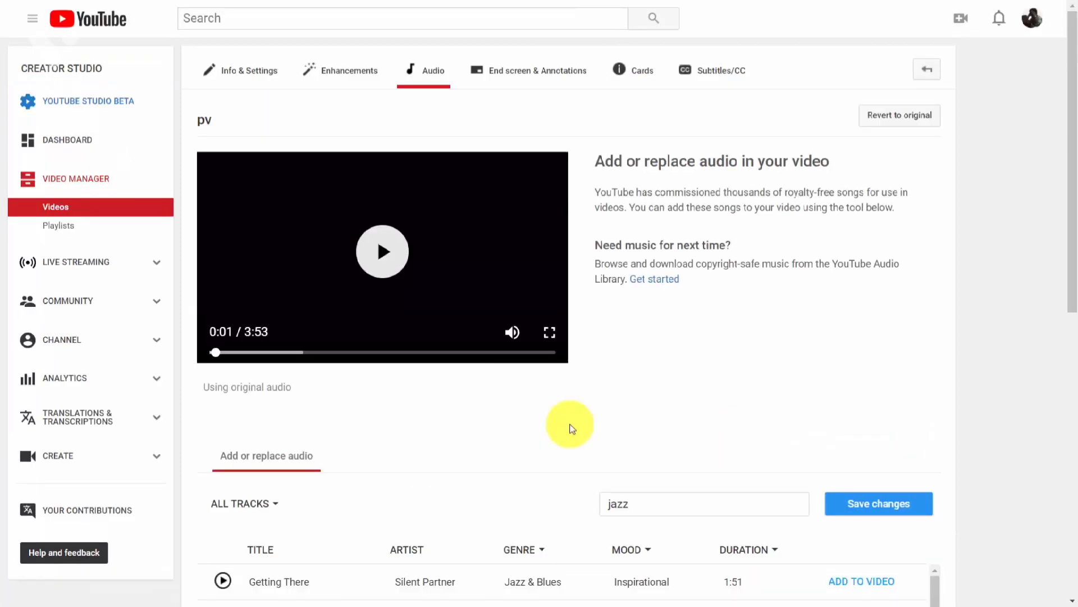
Step: Add the track "Getting There" by Silent Partner to the pv video and move it to start at 2:02
scroll(572, 429, down, 1)
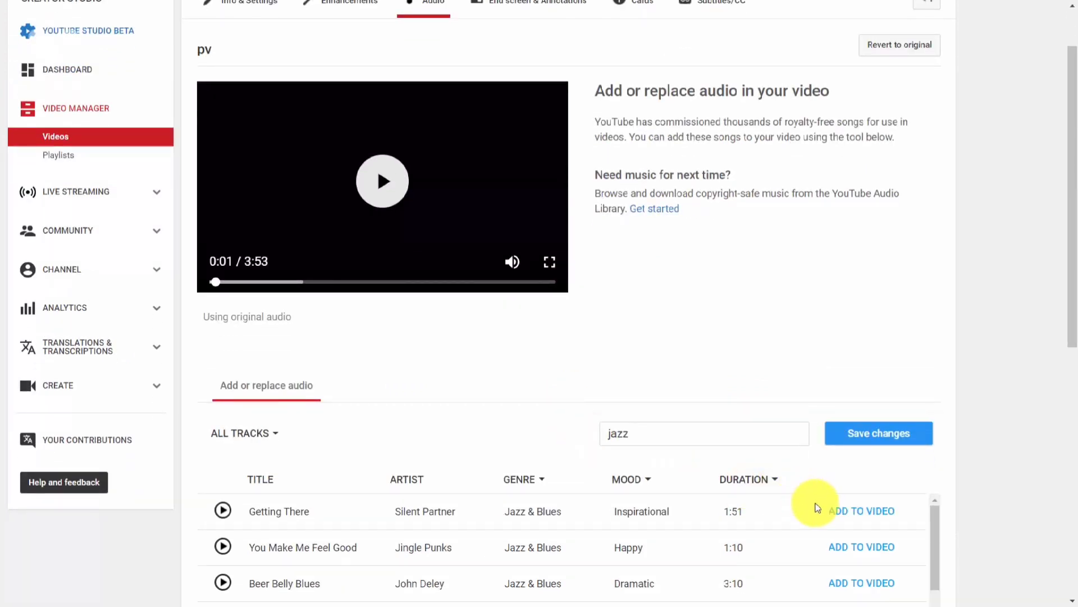
click(855, 514)
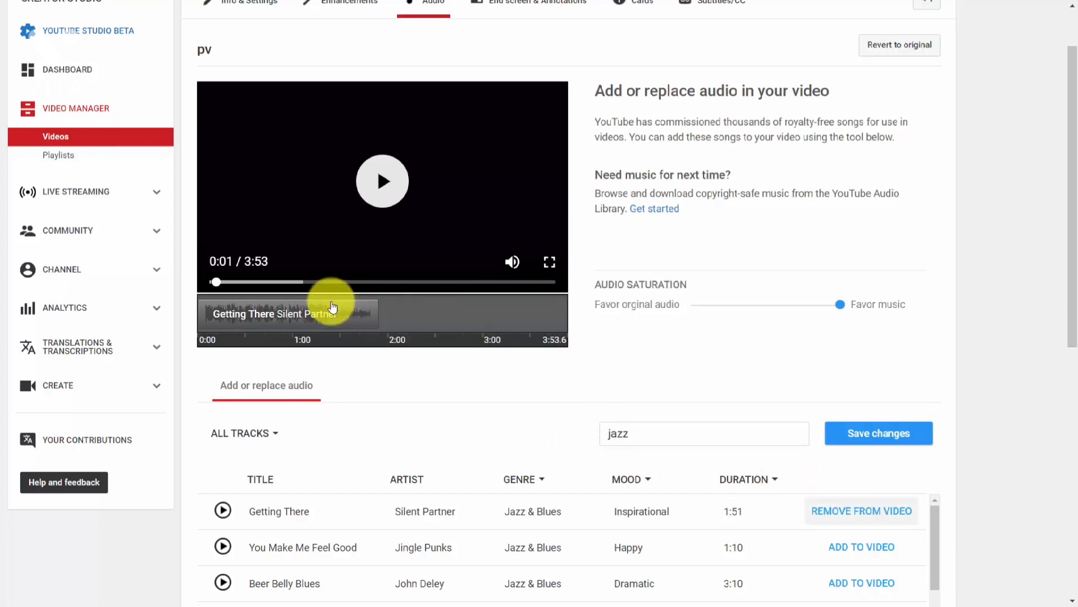
drag(276, 305, 483, 317)
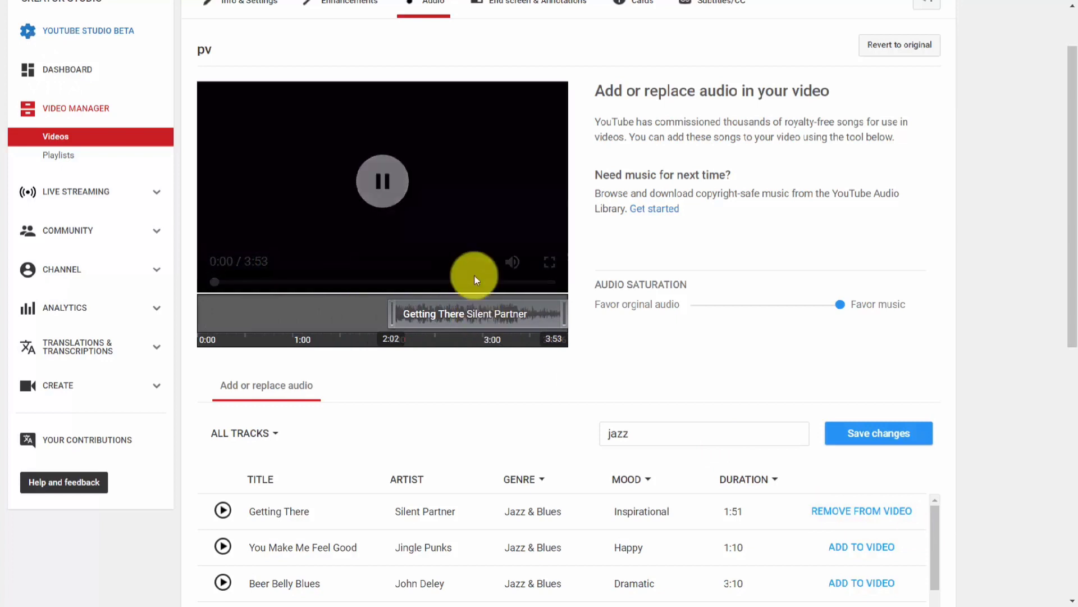
Step: Pause the preview, set the audio saturation fully towards the original audio and save the audio changes
click(359, 169)
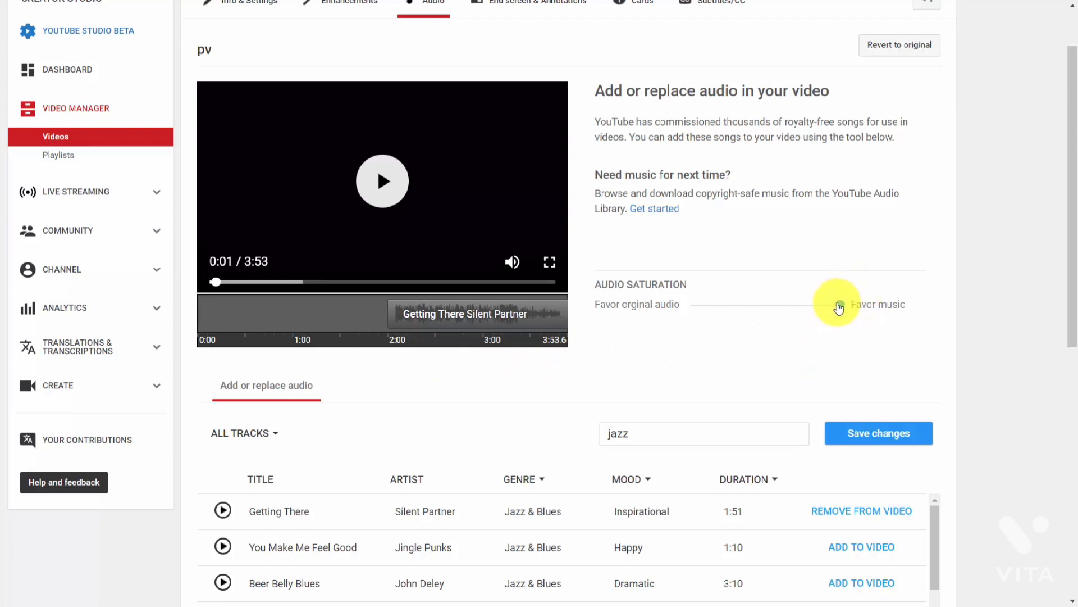
drag(839, 308, 687, 309)
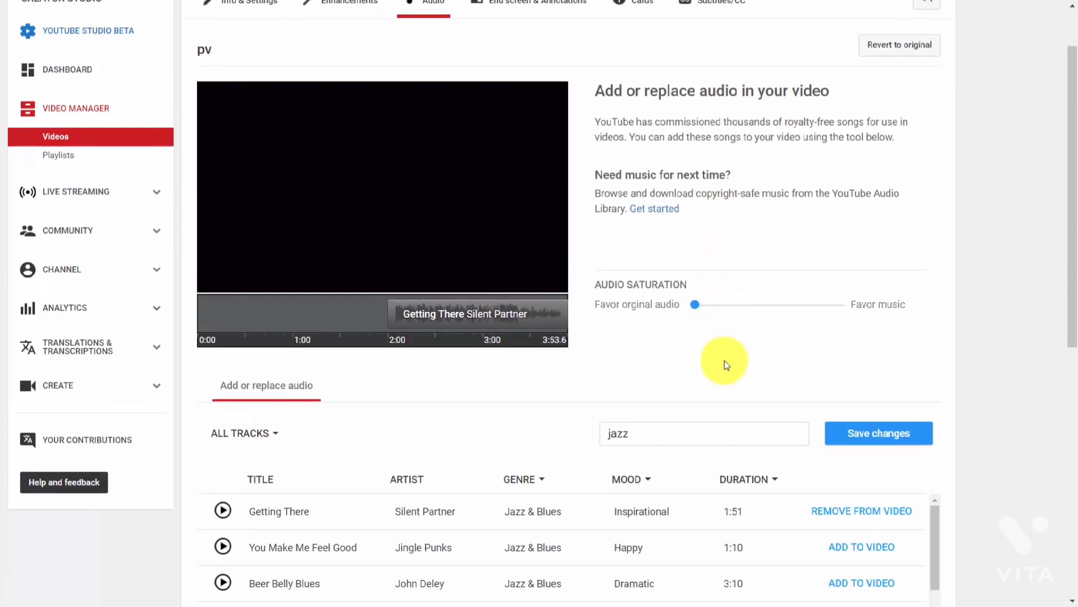
click(880, 434)
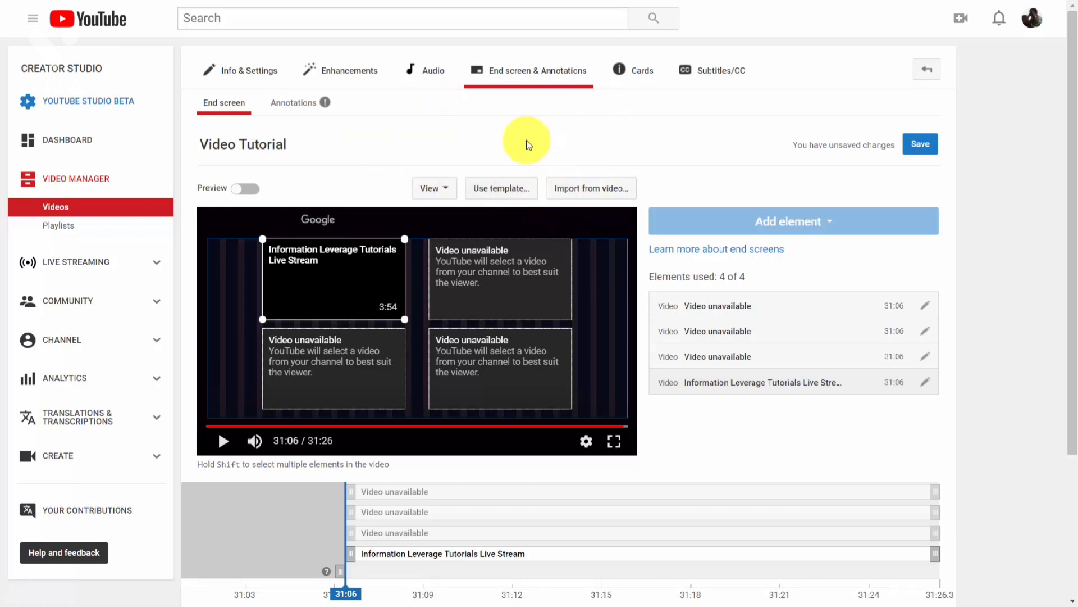
Step: Open the cards editor for "Video Tutorial", discarding the unsaved end screen changes, and pause the video
click(639, 73)
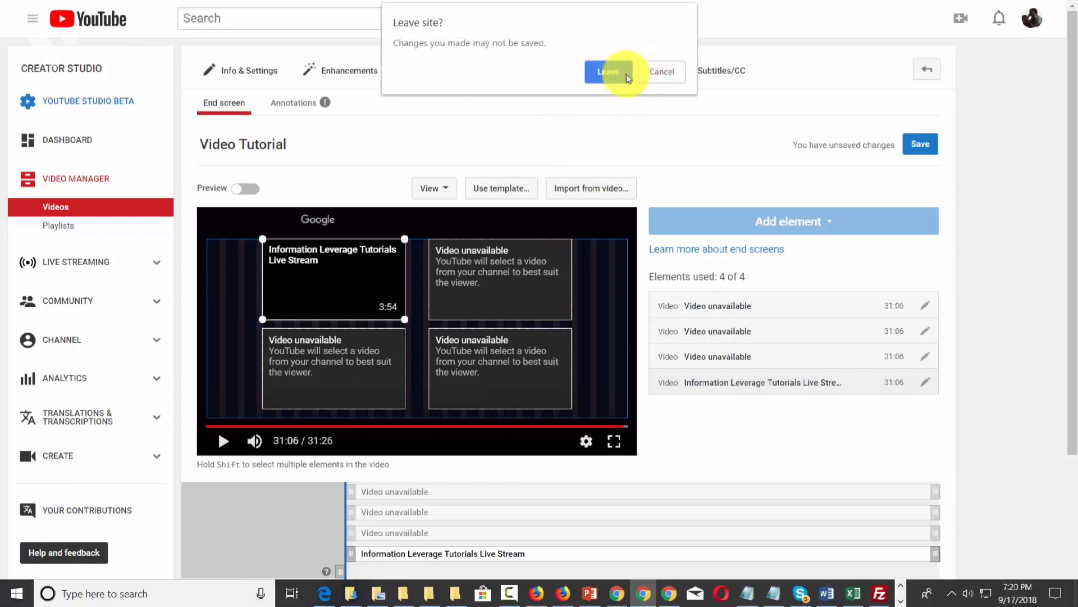
click(624, 75)
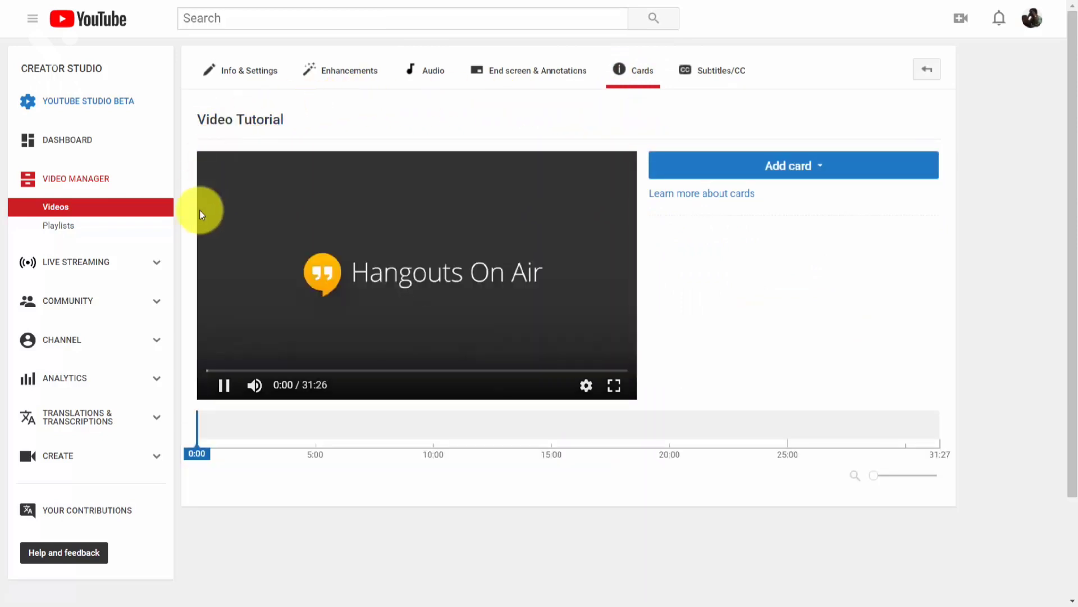
click(234, 392)
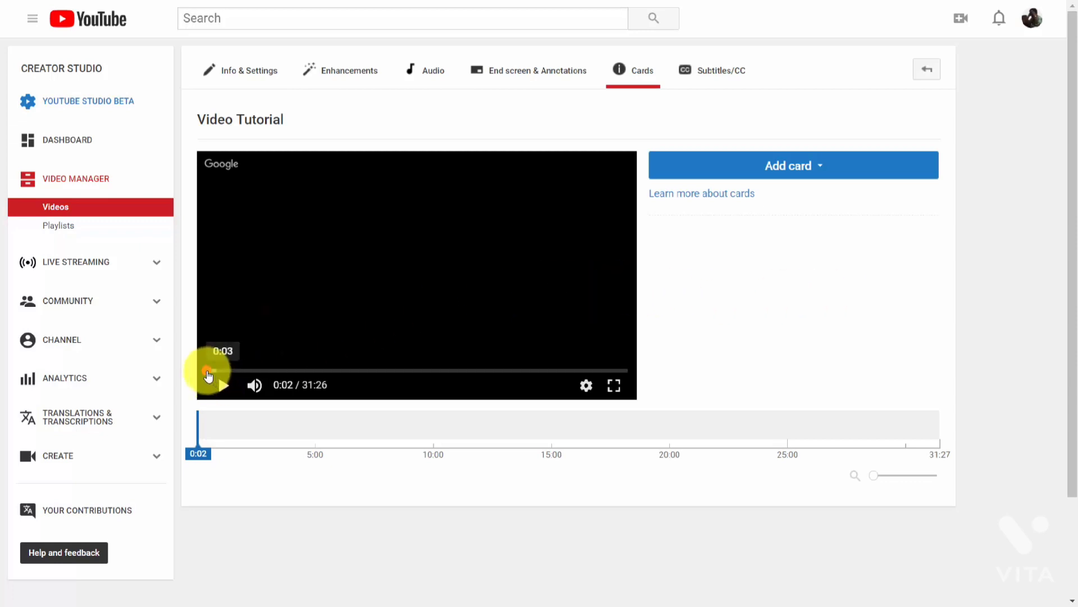
Step: Add a card at 11:48 for the 3:54 upload, with message "Click and See Our Live Session" and teaser "Our Session on Tutorials", and preview it
drag(207, 374, 366, 375)
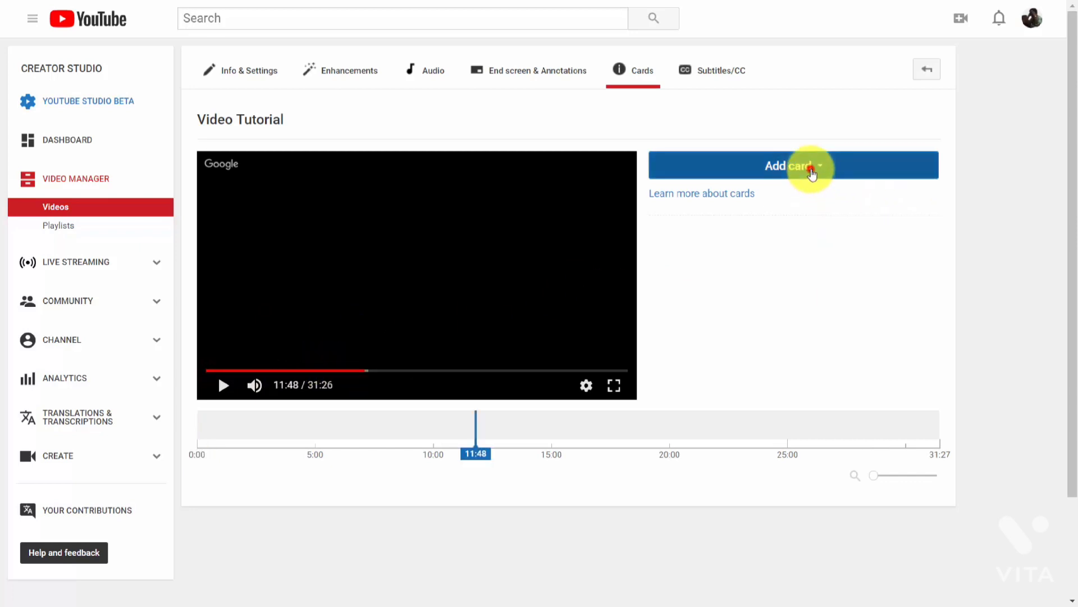
click(811, 168)
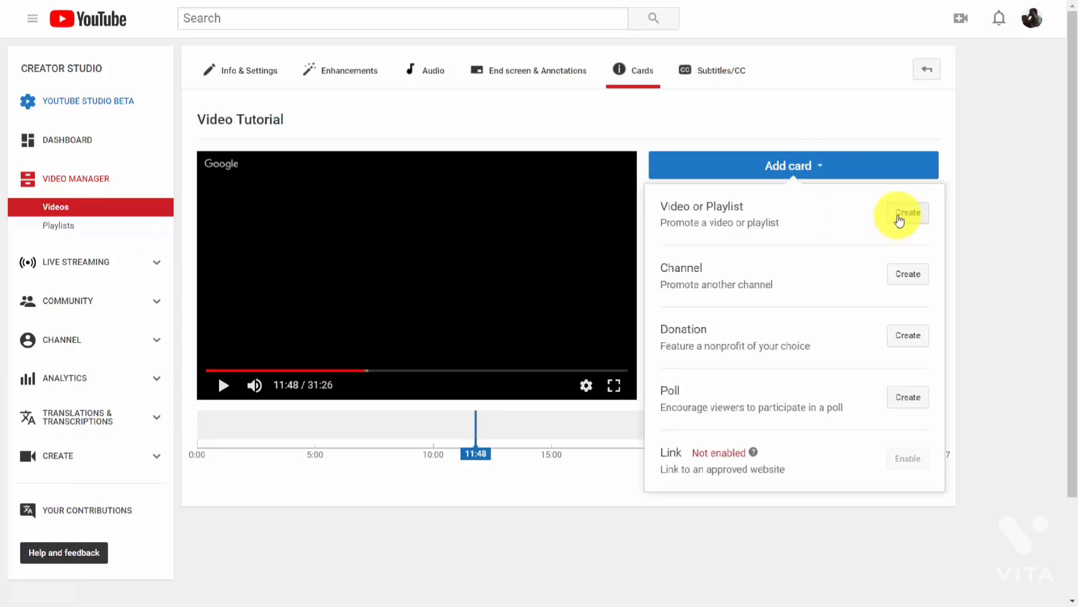
click(899, 219)
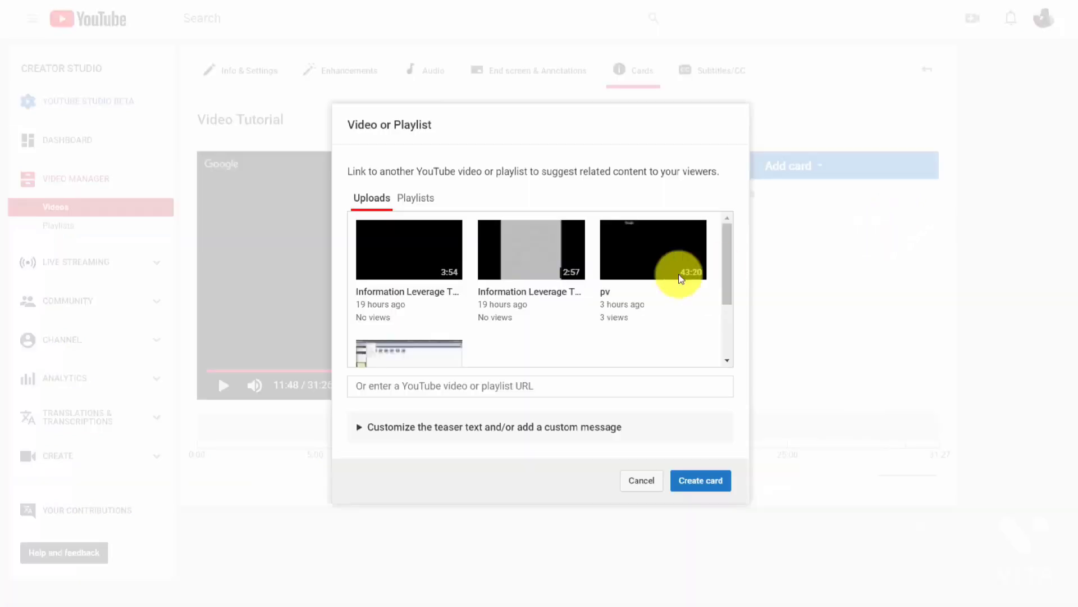
click(388, 261)
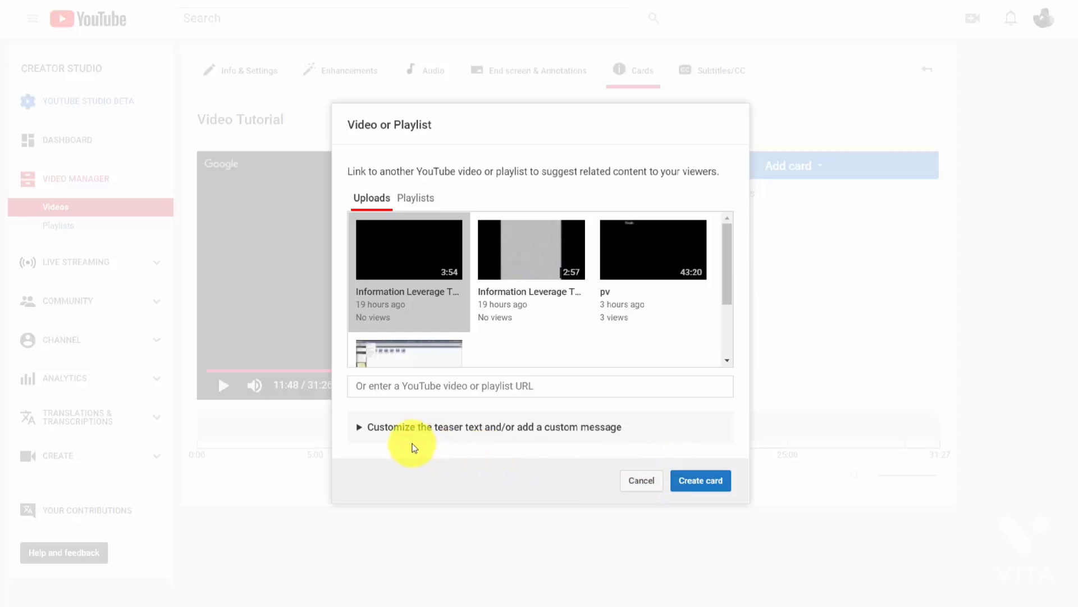
click(403, 427)
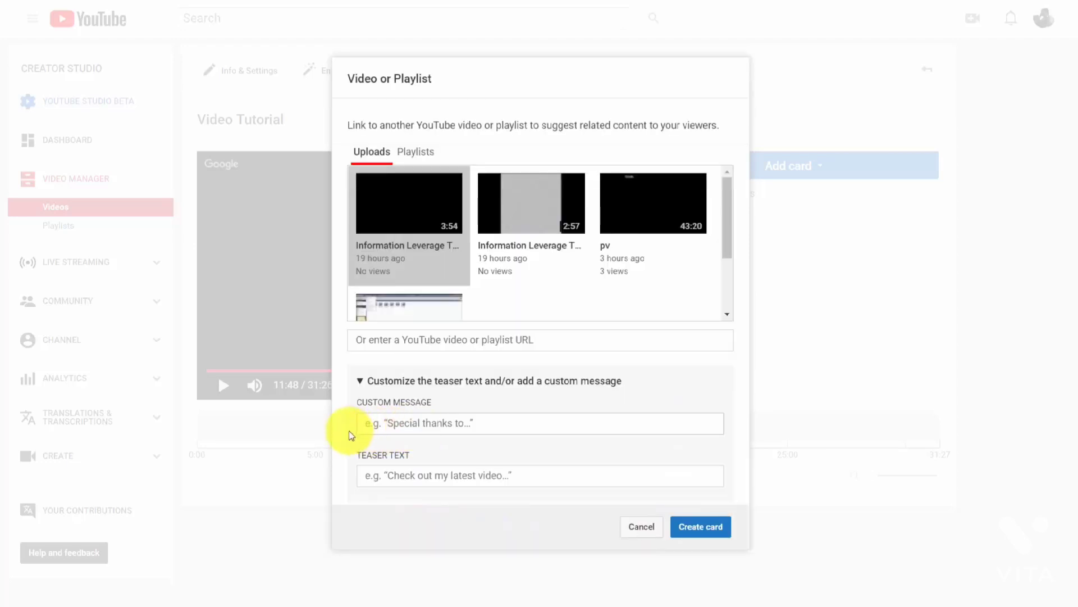
click(433, 428)
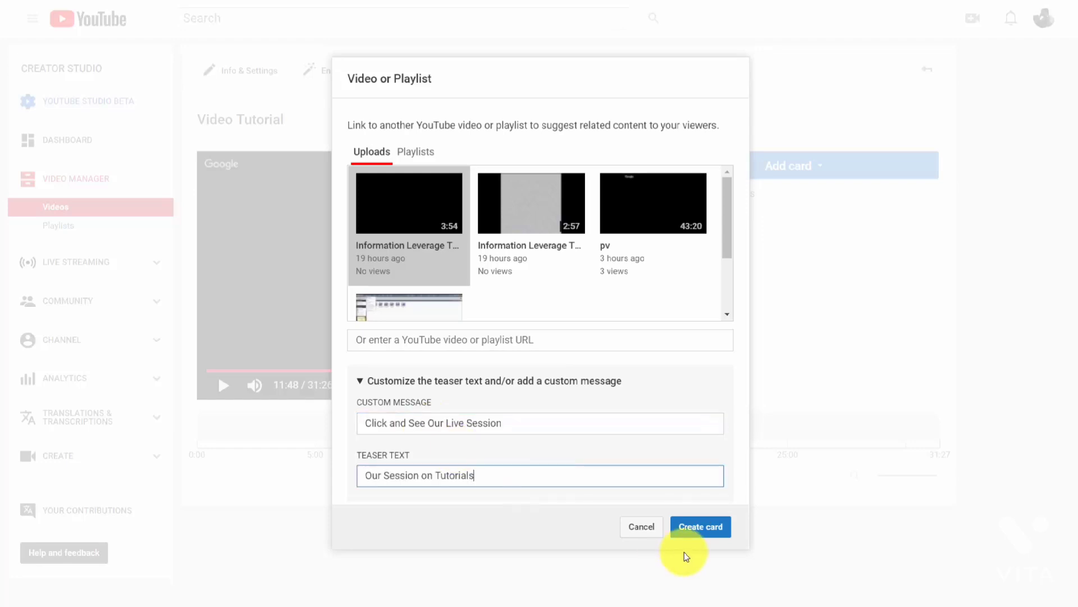
click(692, 528)
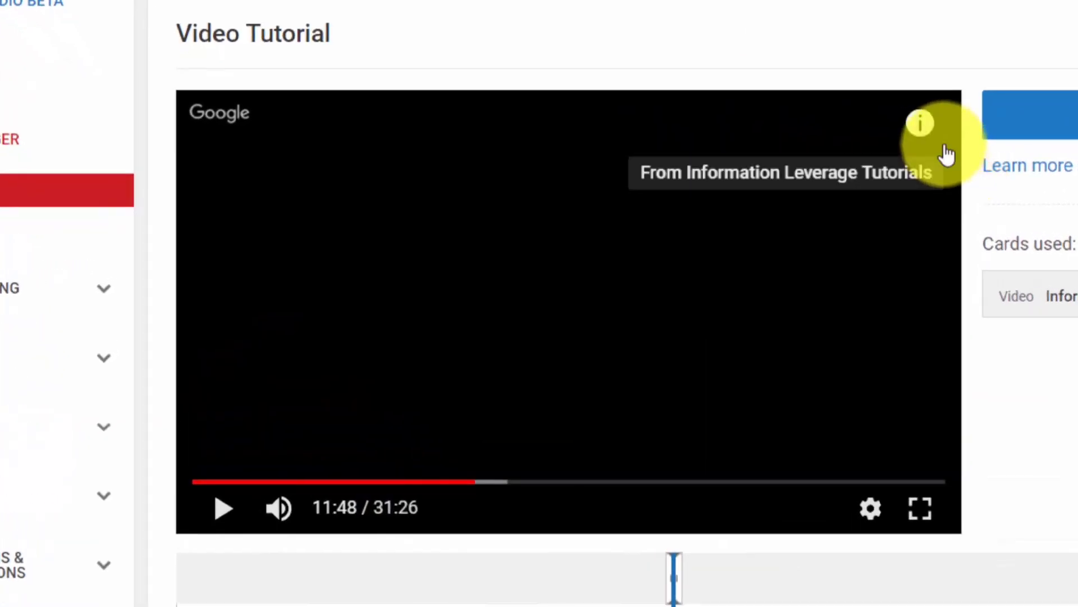
mouse_move(658, 171)
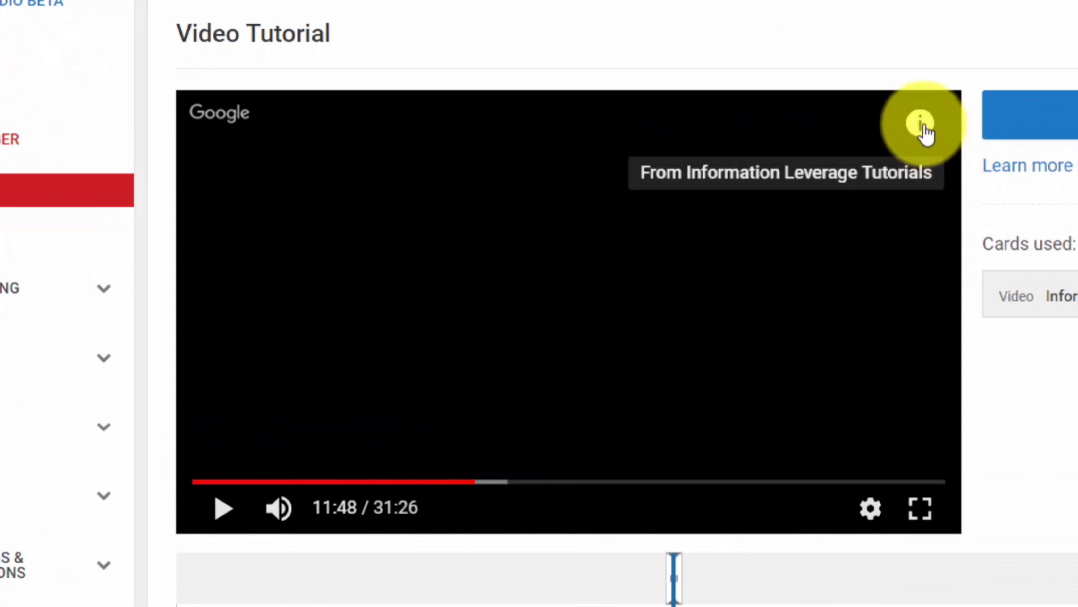
click(922, 128)
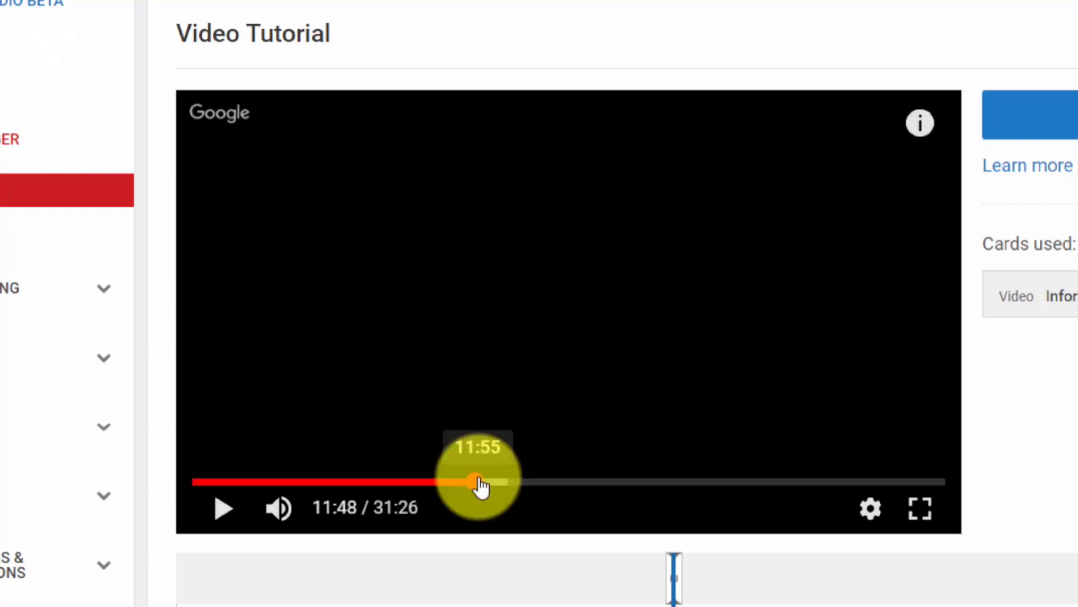
Step: Add a card at 18:39 for the pv video, with custom message "Click To Get Videos" and teaser text "Watch Our Videos"
drag(474, 482, 647, 502)
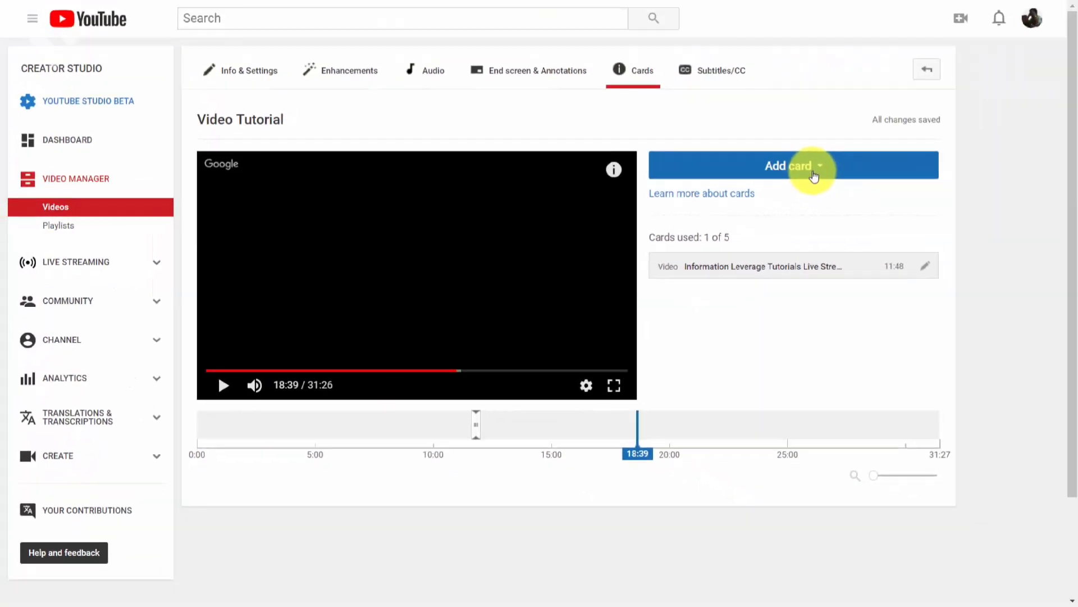
click(813, 174)
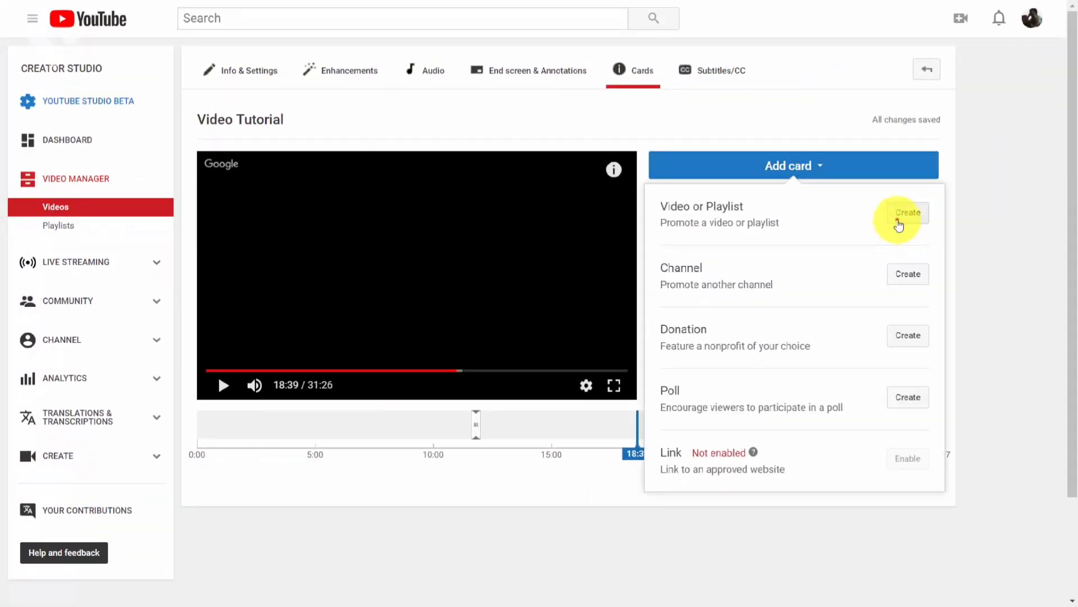
click(897, 219)
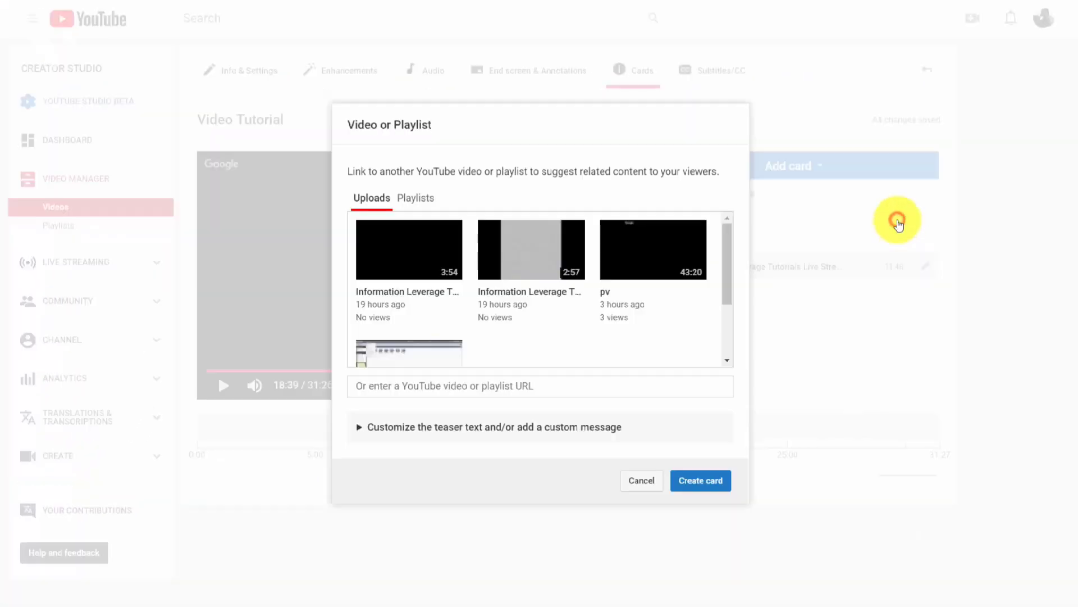
click(636, 262)
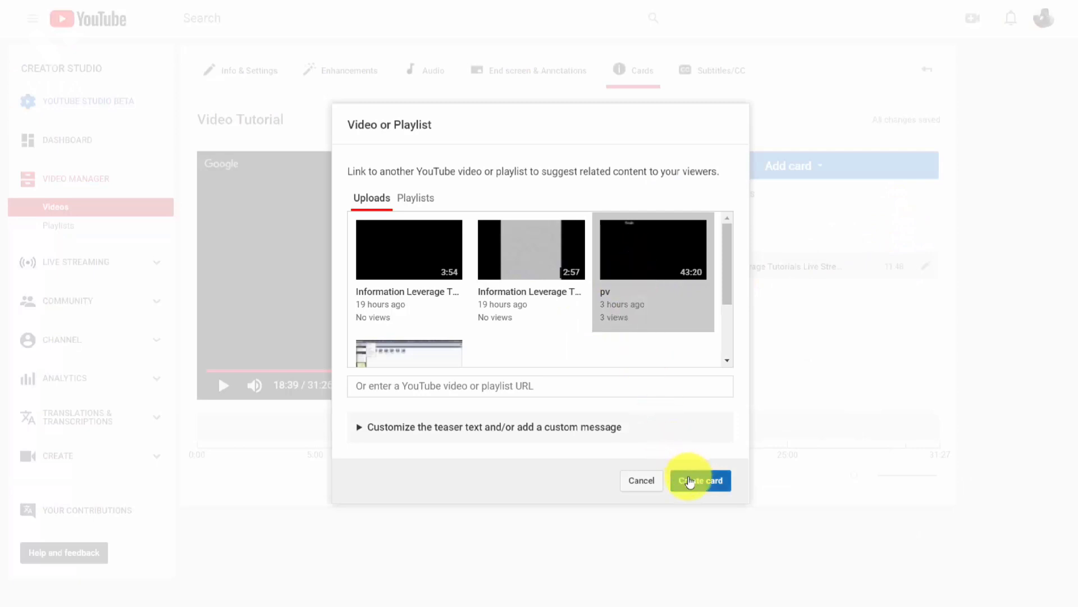
click(370, 428)
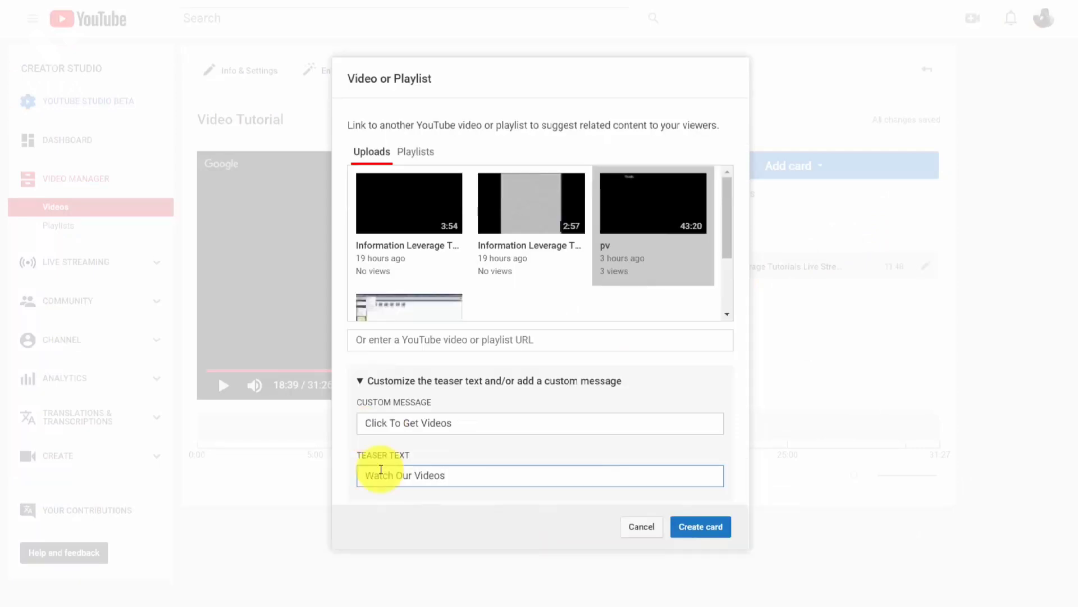
click(687, 530)
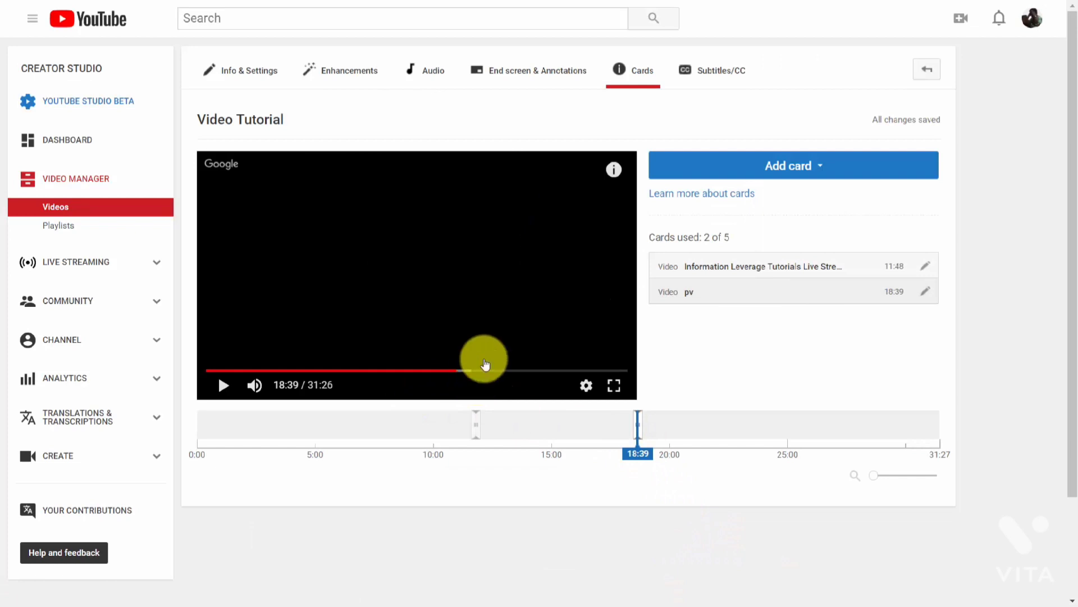
Step: Preview both cards in the video player and open the choice of card types
mouse_move(614, 174)
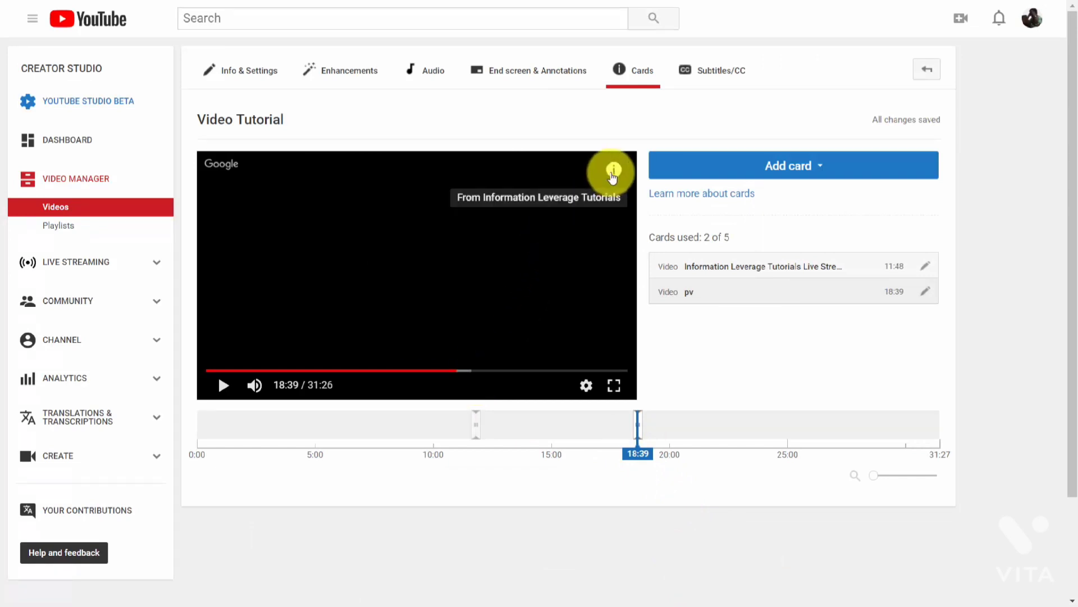
click(613, 175)
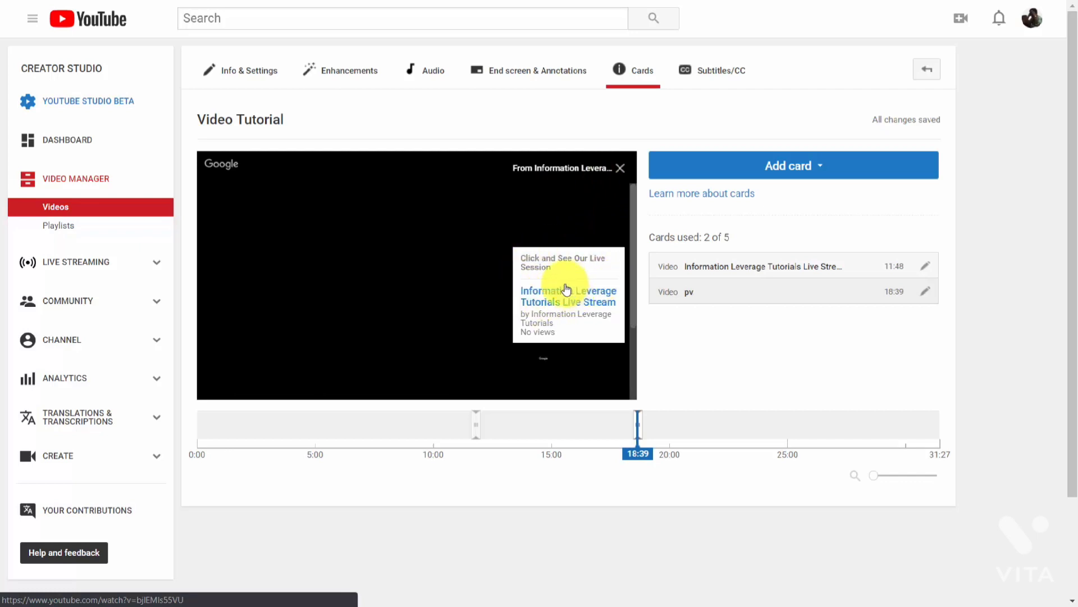
click(784, 166)
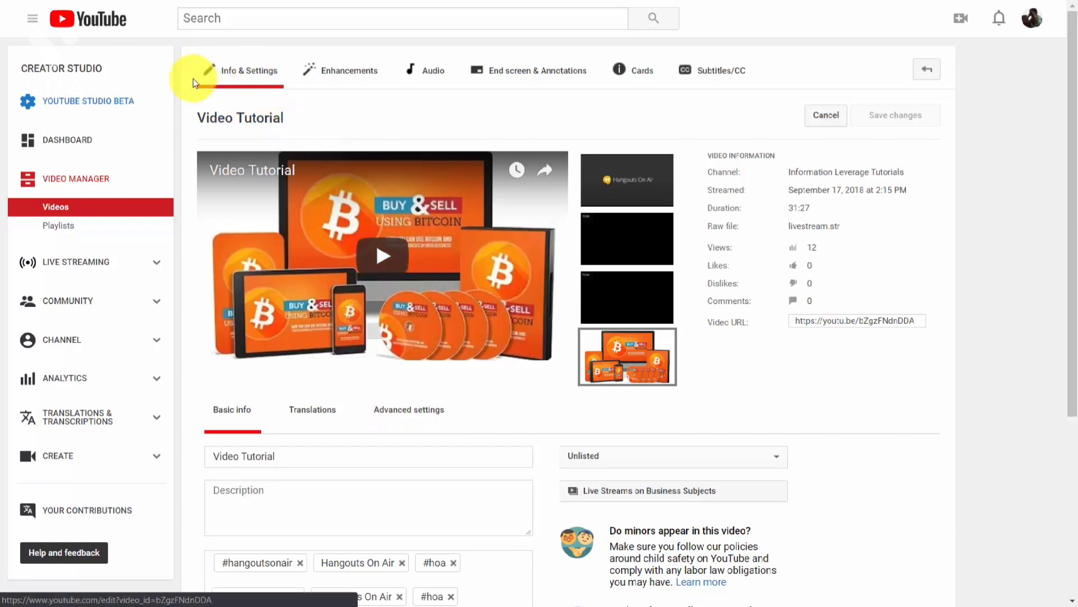
Step: Allow live chat replay in the advanced settings of "Video Tutorial" and review the license, distribution, age restriction and statistics options
click(413, 412)
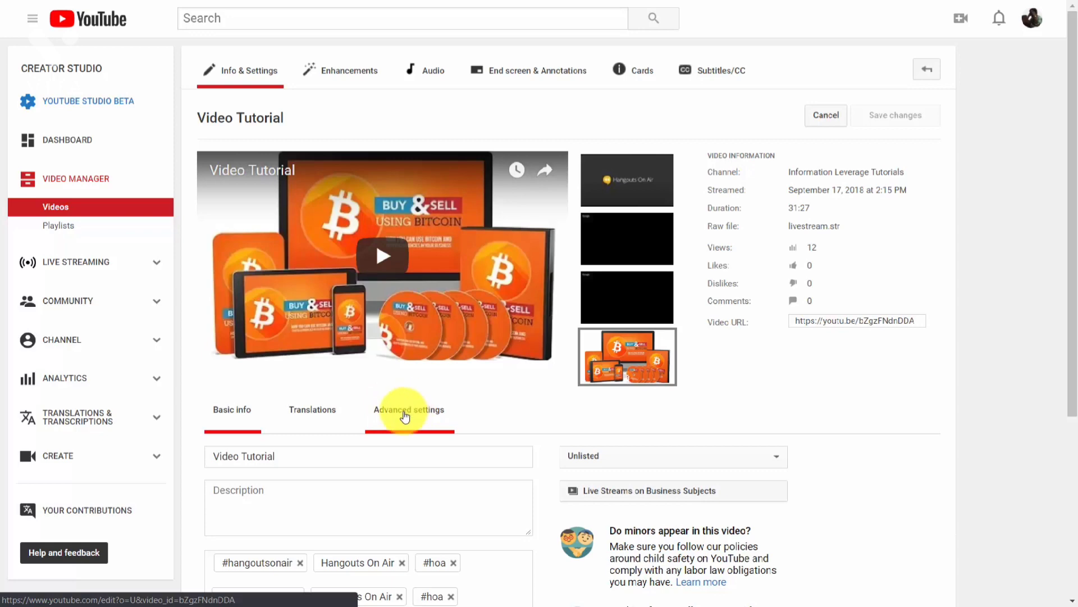
scroll(512, 419, down, 3)
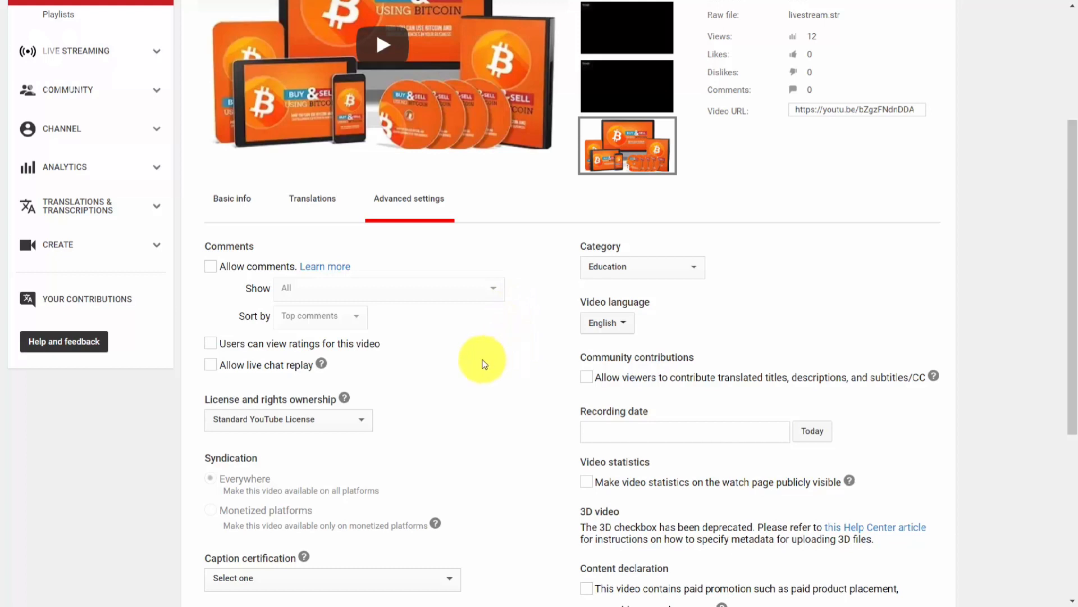
click(212, 366)
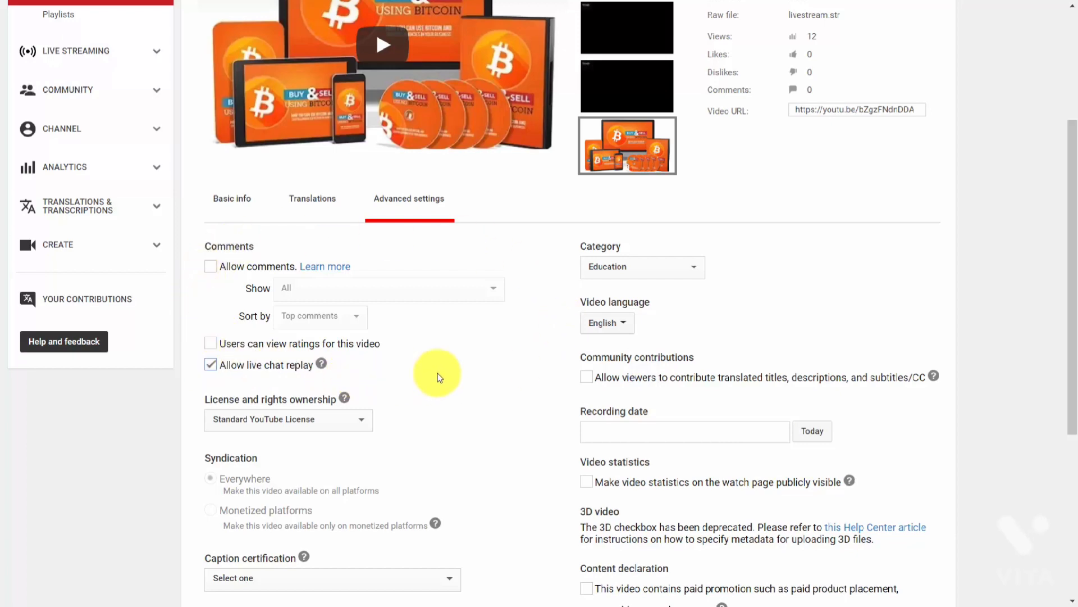
scroll(439, 377, down, 5)
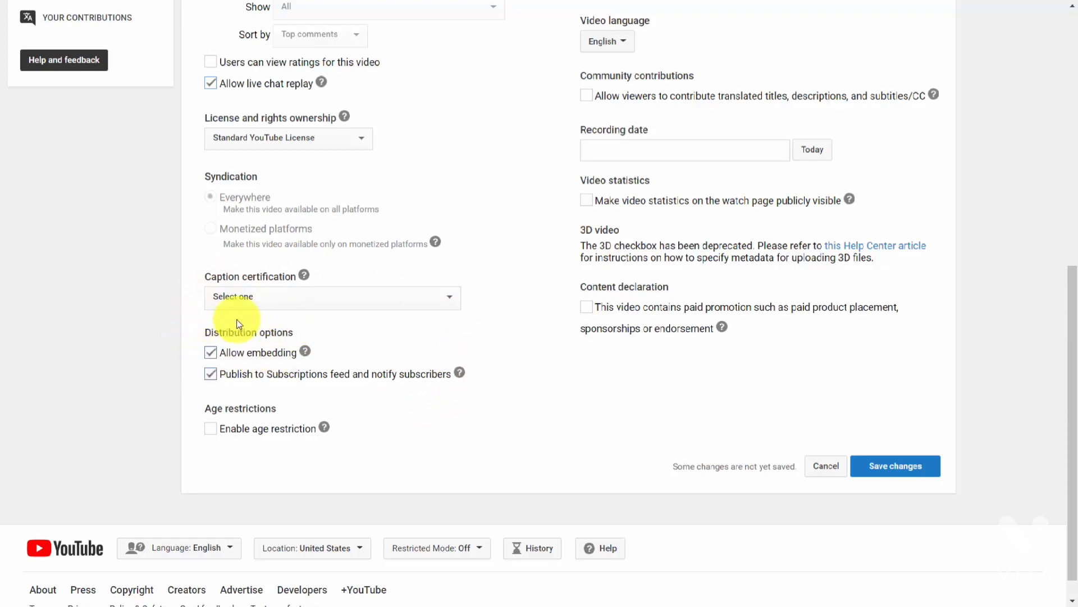
scroll(349, 375, up, 3)
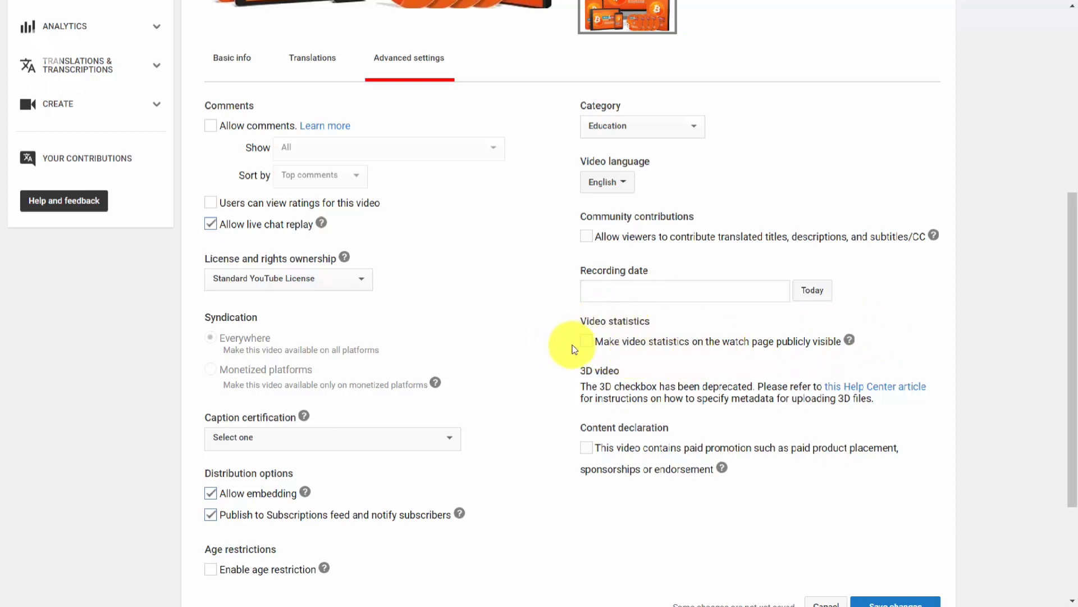
scroll(494, 389, up, 3)
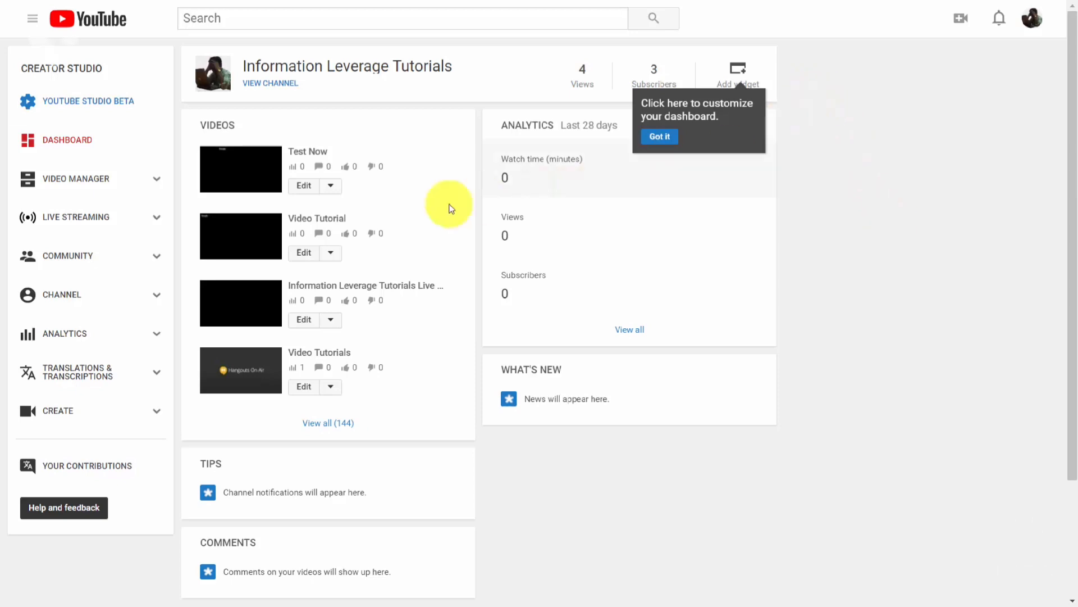
Step: Open "Video Tutorial" for editing, upload the Bitcoin product image as its custom thumbnail and save the changes
click(304, 253)
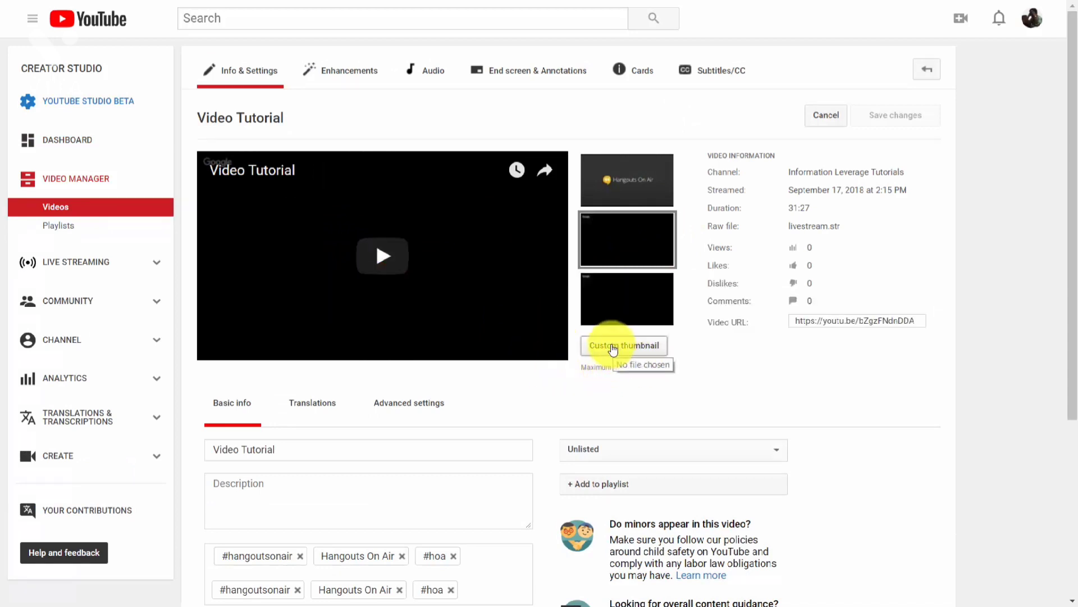
click(614, 350)
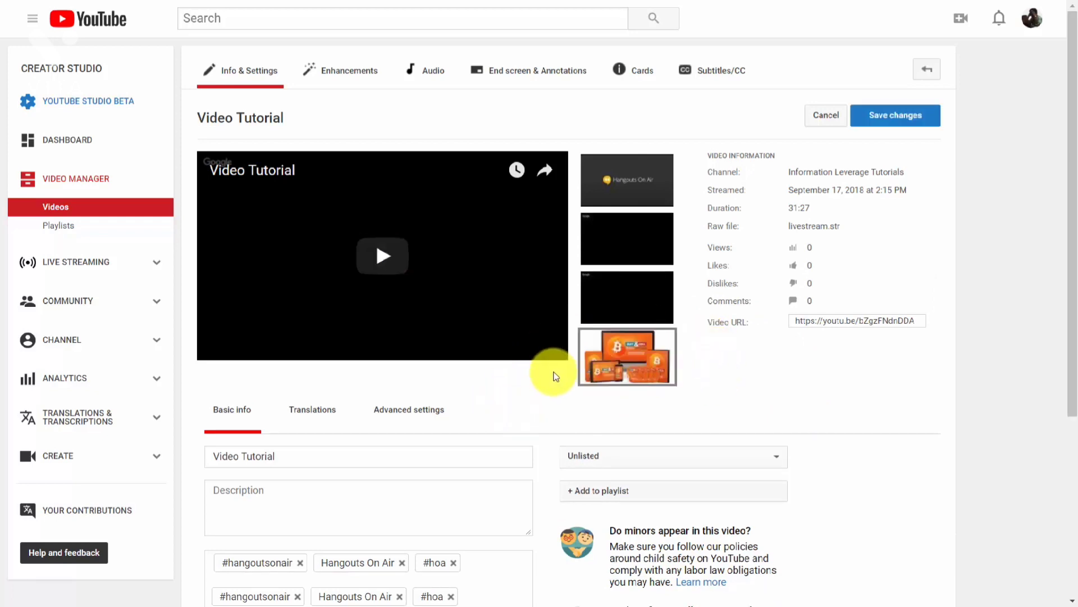
click(888, 116)
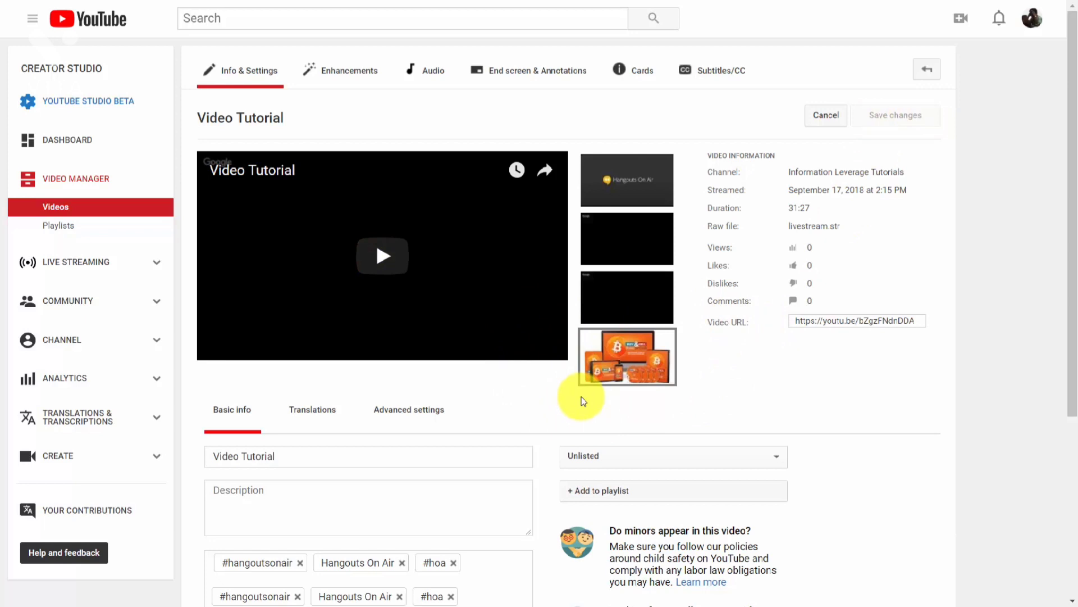
Step: Check the custom thumbnail in the video manager and the channel's uploads, and compare with the thumbnails on the YouTube home page
click(58, 214)
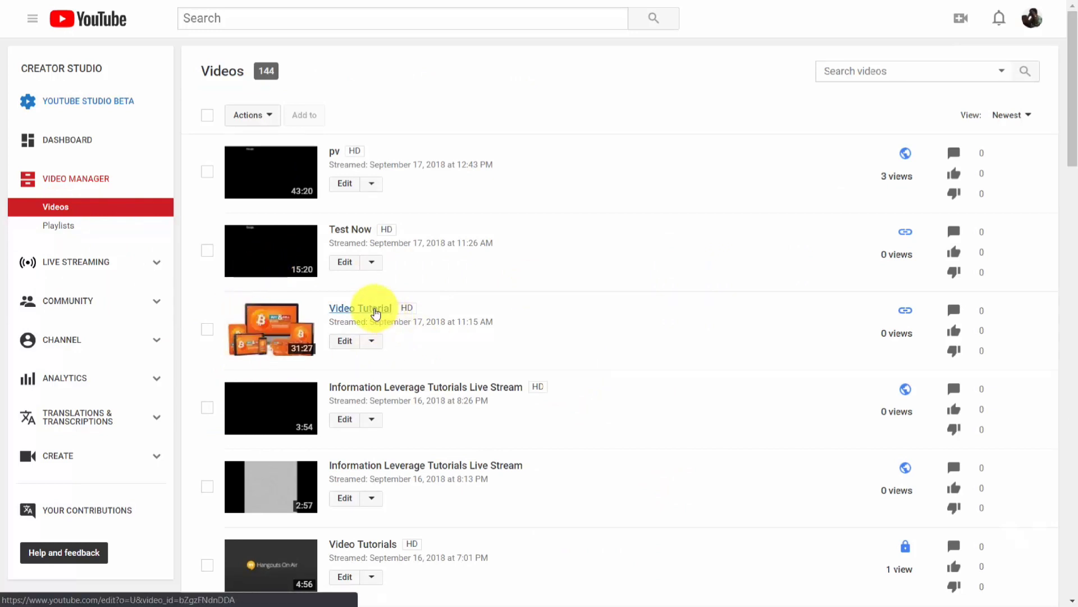
key(ctrl+Tab)
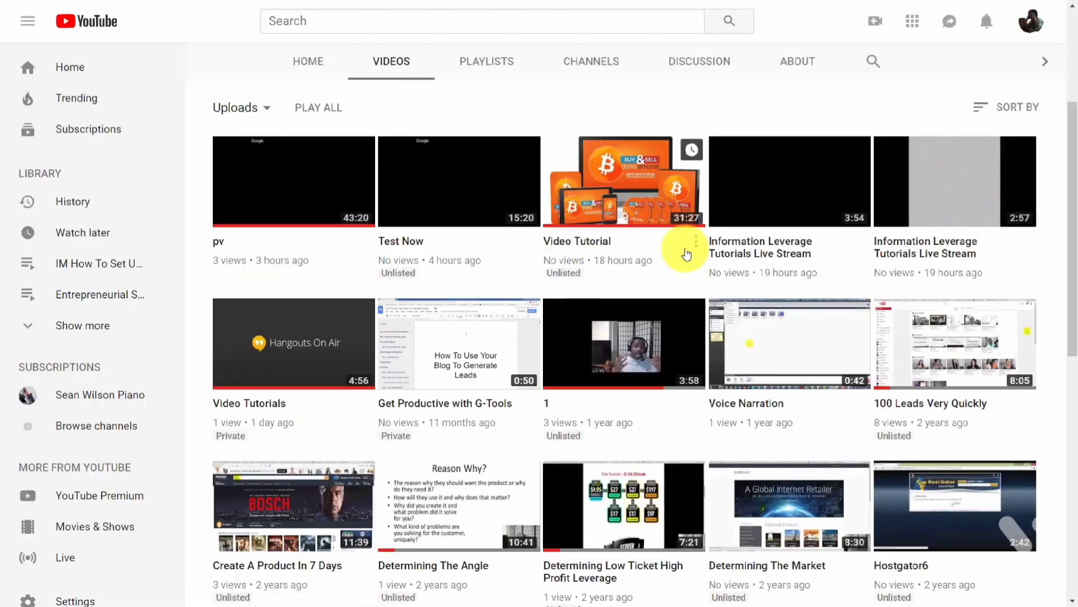
key(ctrl+Tab)
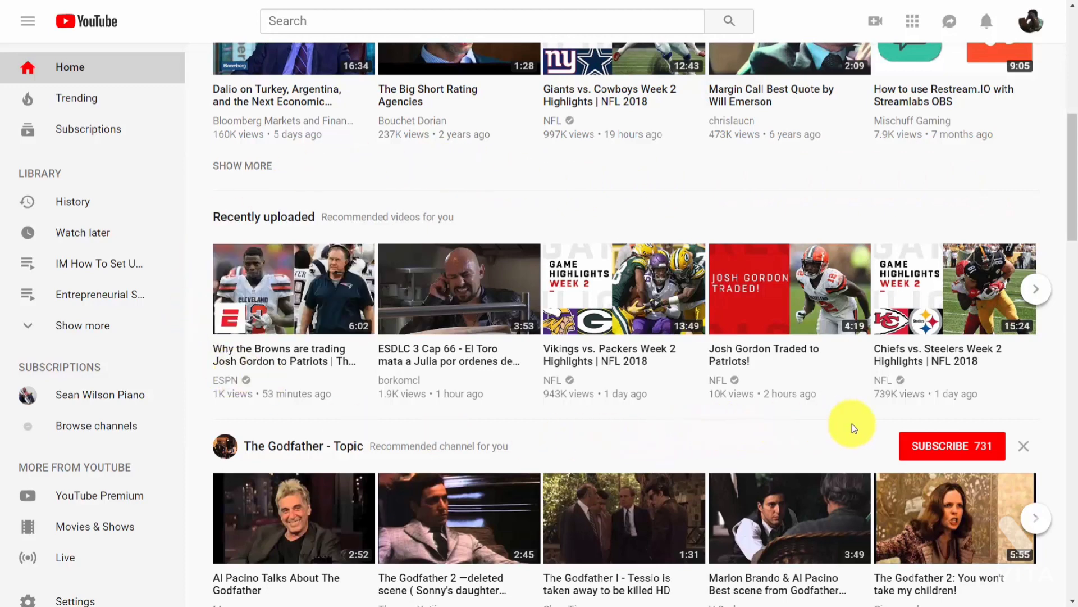
scroll(213, 22, up, 6)
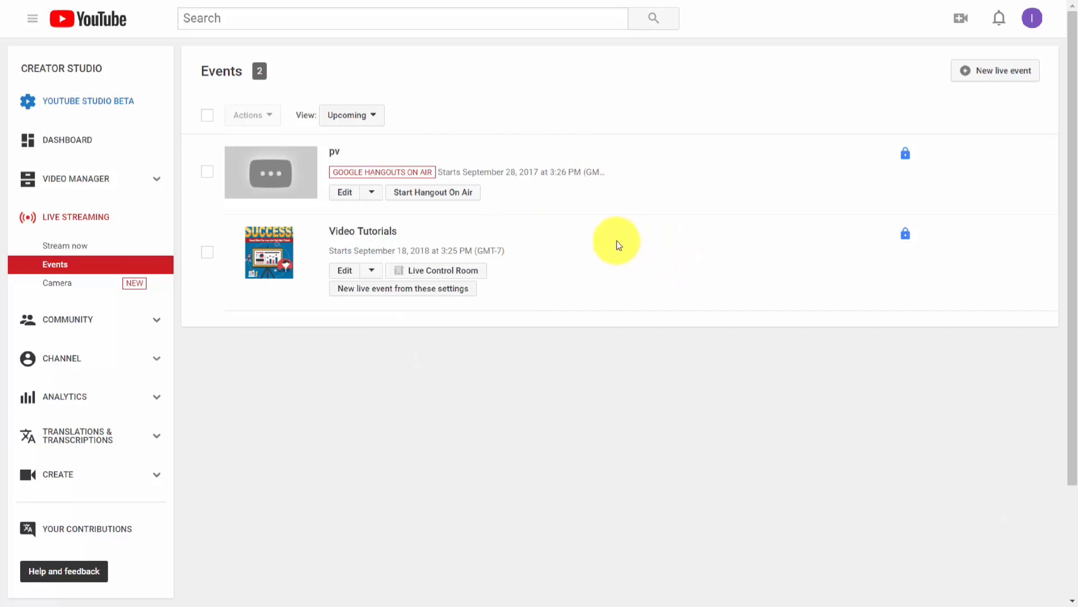
Step: Start broadcasting the pv Hangout On Air and open the event's public watch page from its settings
click(418, 291)
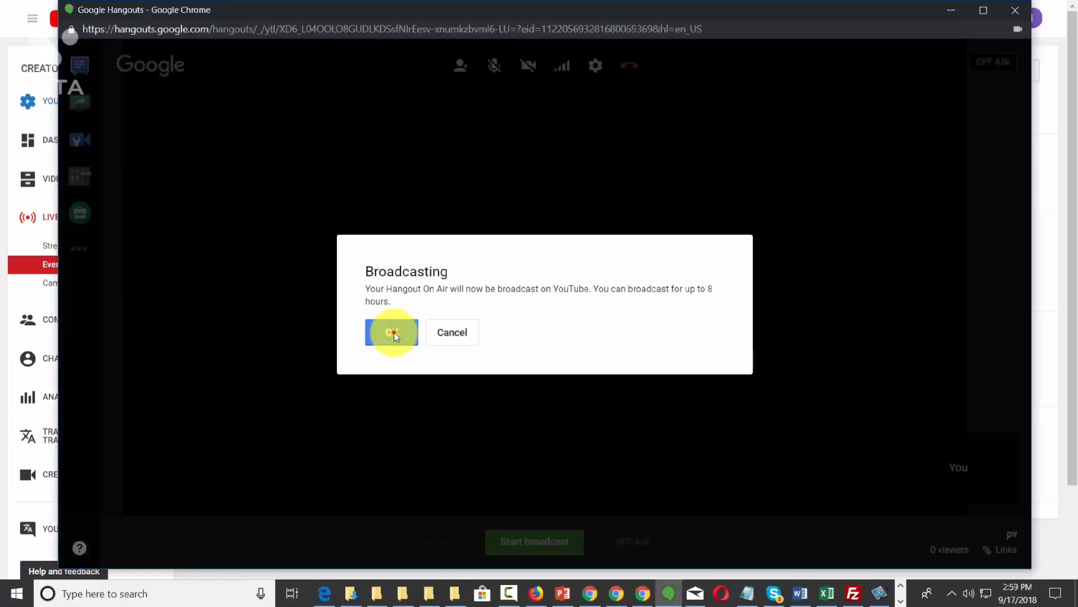
click(394, 332)
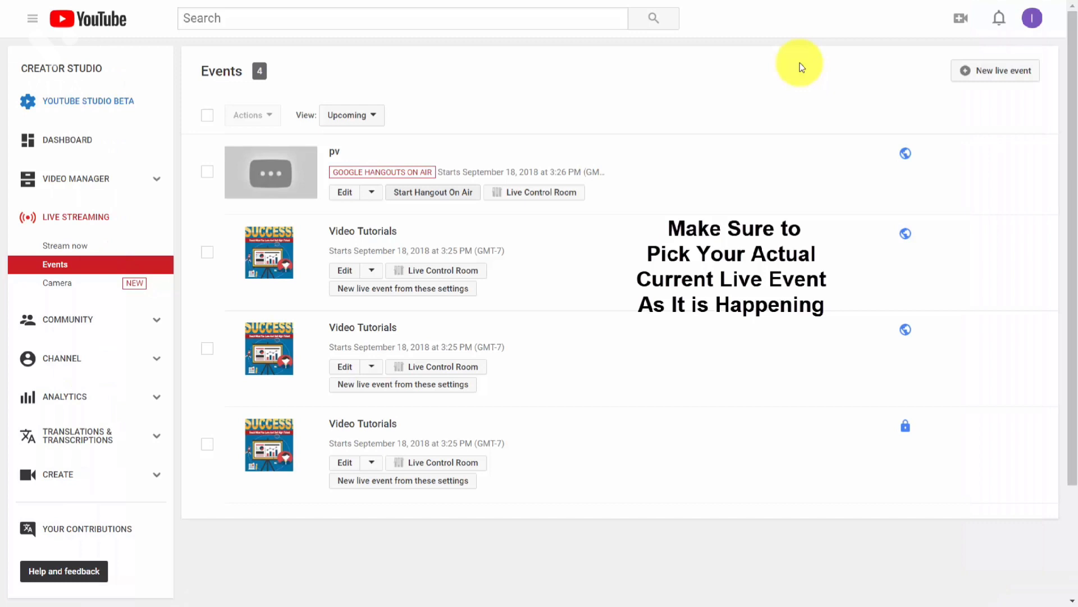
click(340, 193)
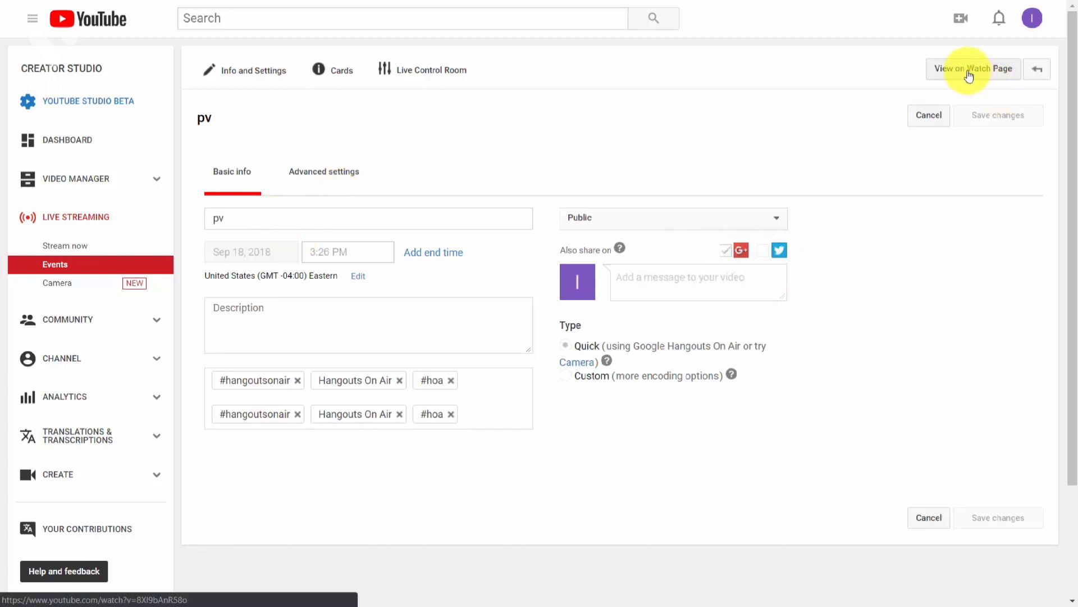
click(969, 72)
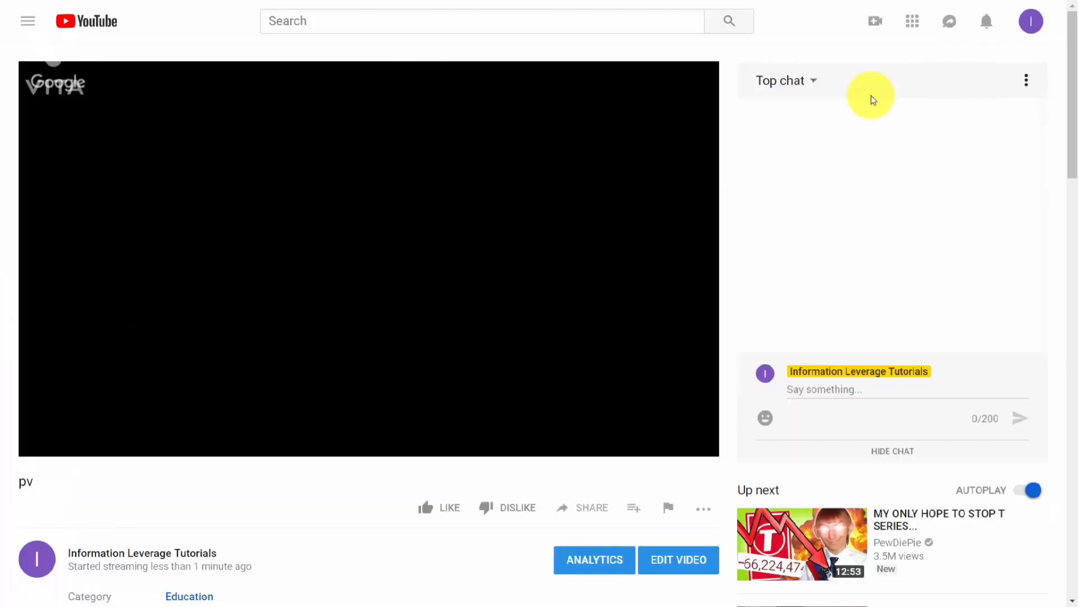
Step: Open the embed options for the pv live video, turn off suggested videos and player controls, and copy the embed code
mouse_move(212, 272)
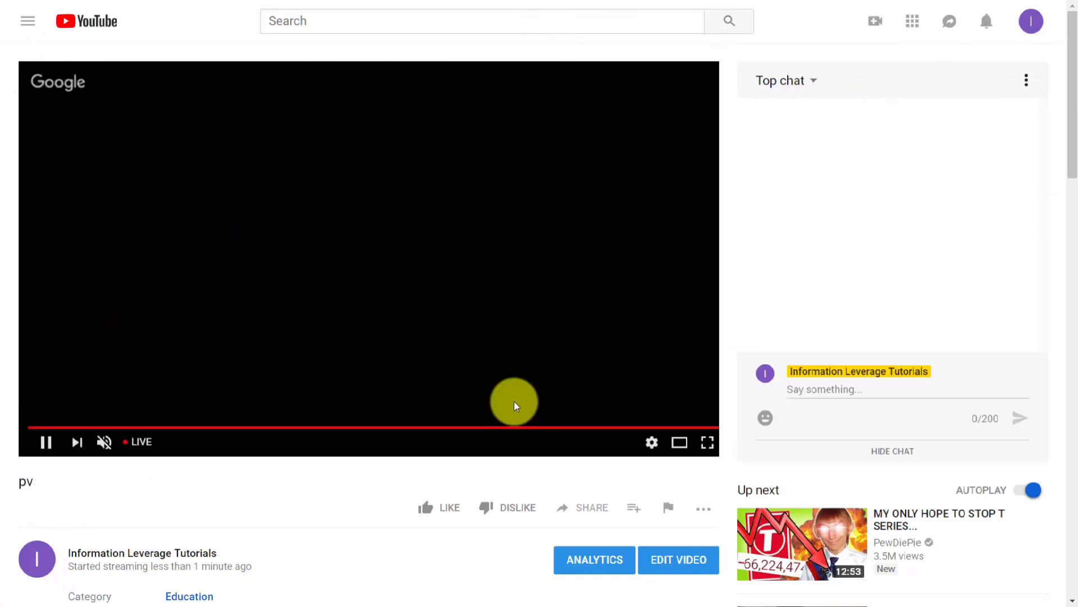
scroll(514, 401, down, 1)
click(582, 437)
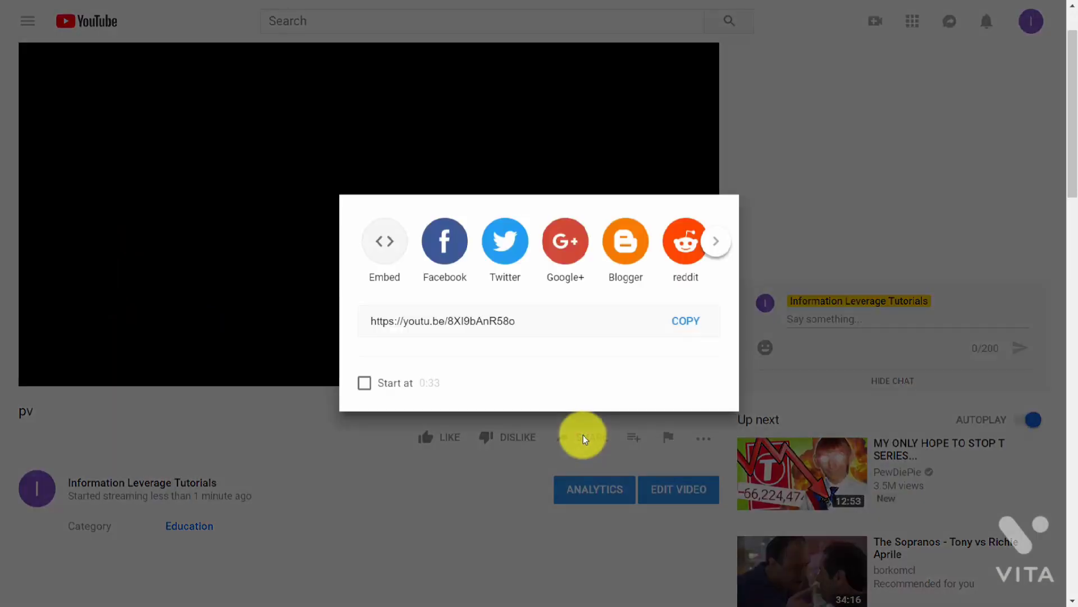
click(378, 247)
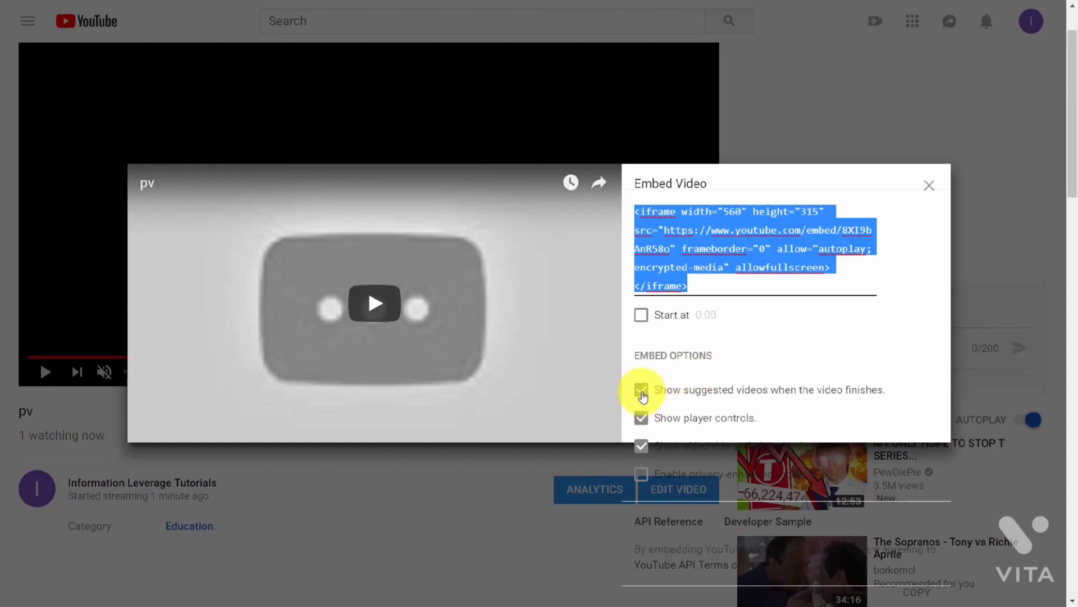
drag(739, 303, 638, 218)
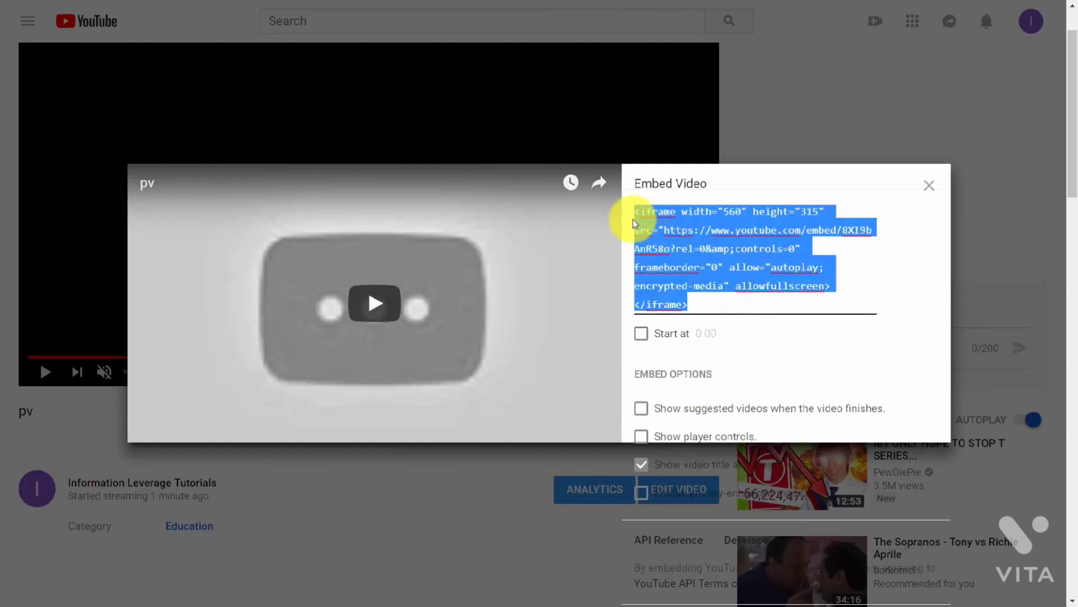
right_click(633, 219)
click(674, 271)
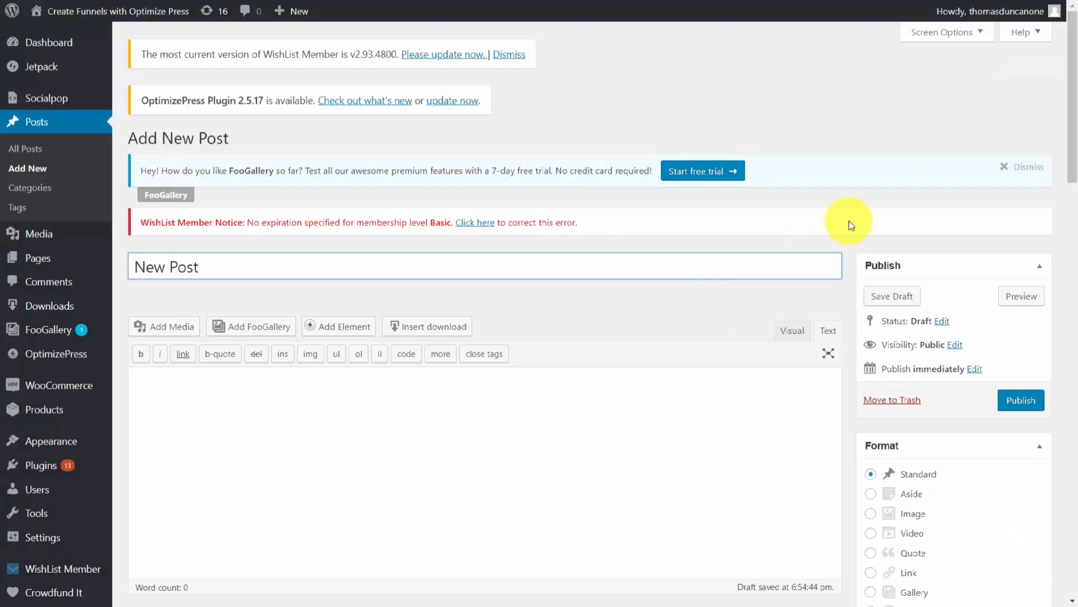
Step: Switch to WordPress, insert the embed code between center tags in the body of "New Post", and publish the post
scroll(485, 207, down, 3)
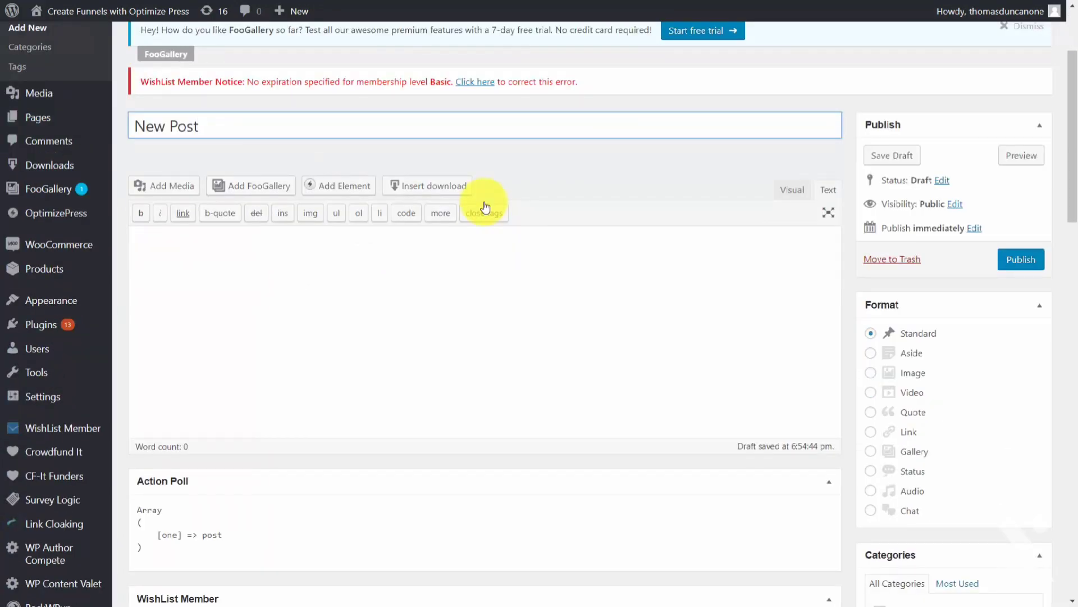
click(260, 248)
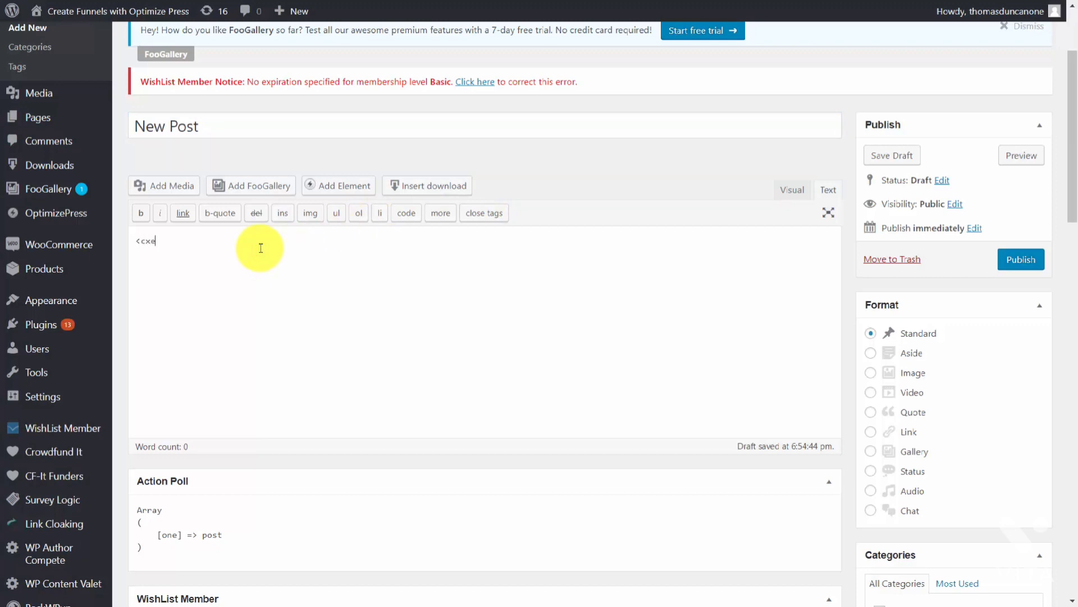
key(ctrl+a)
key(ctrl+v)
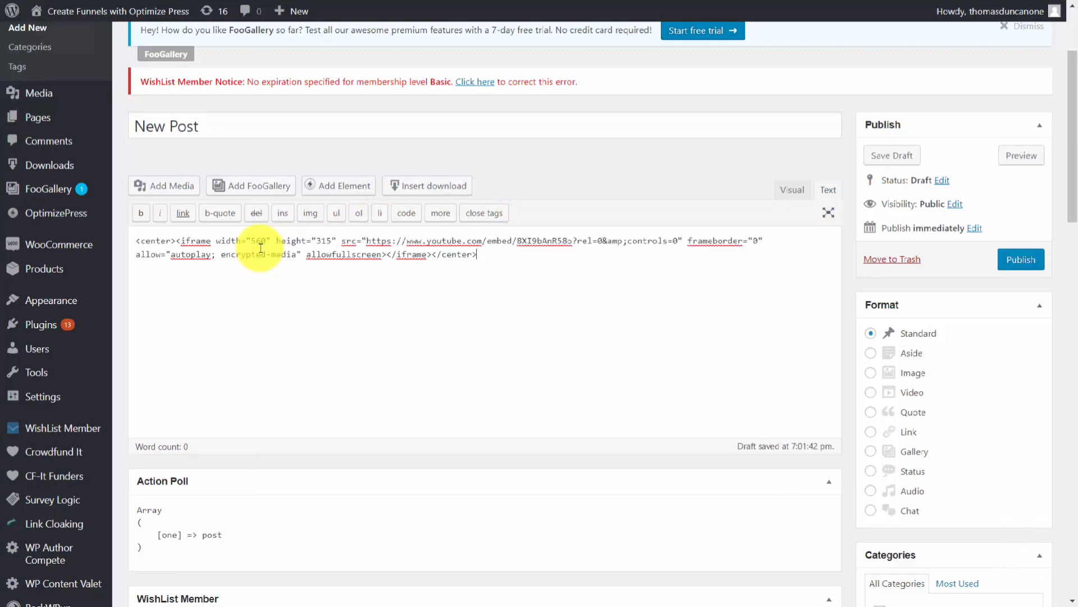
click(1007, 258)
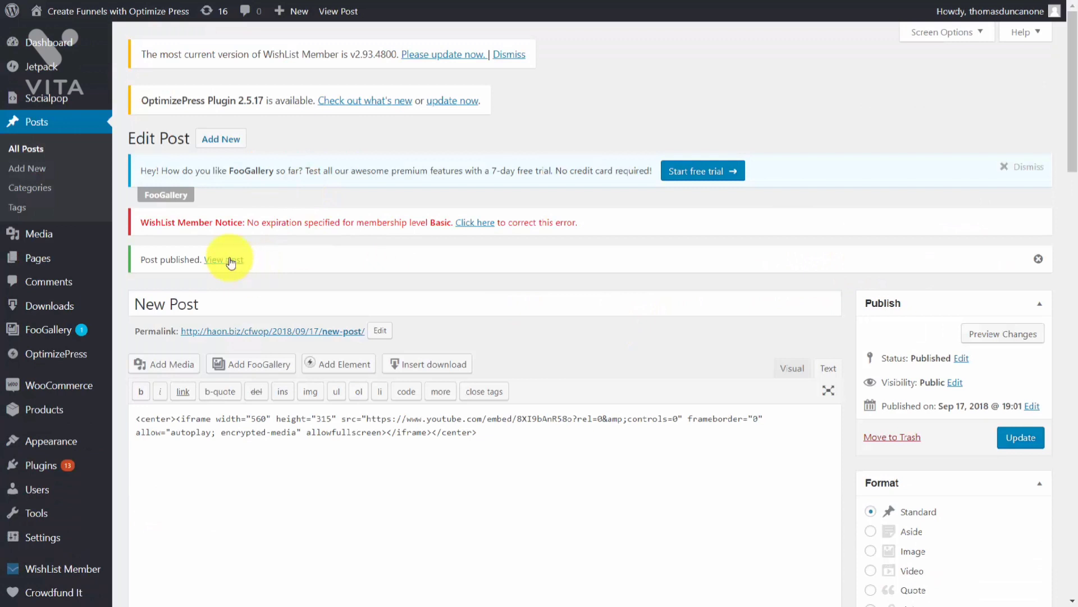
Step: View the published "New Post" and play the embedded pv live video
click(230, 262)
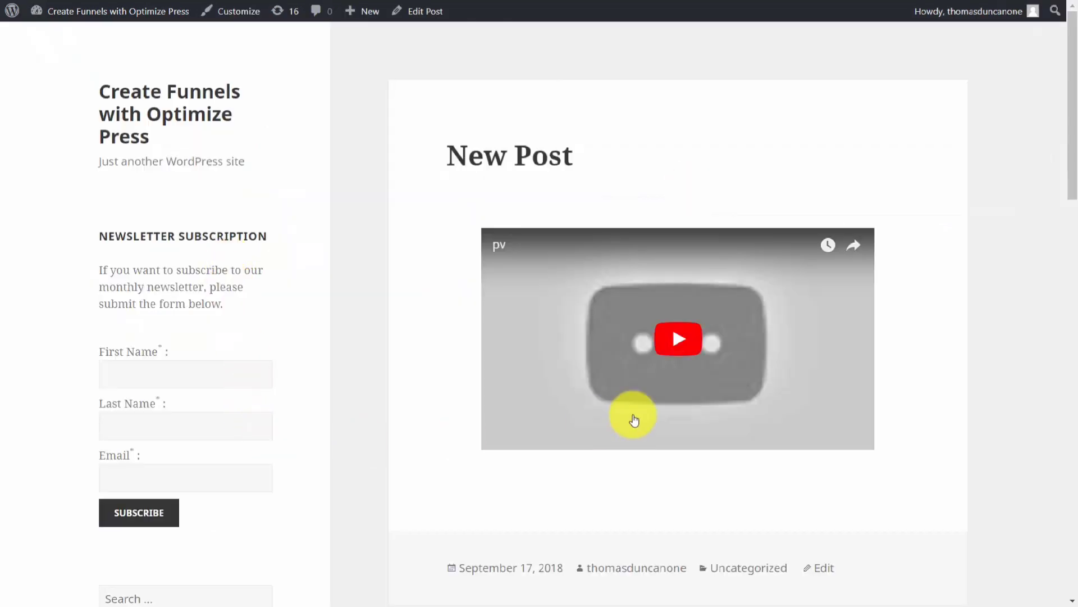
click(677, 344)
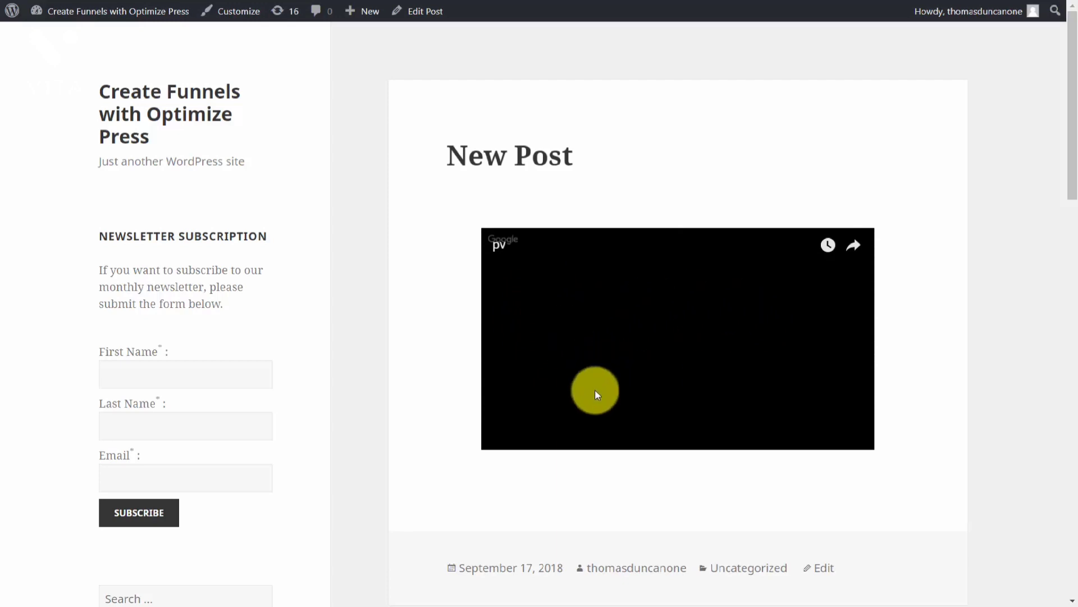
click(594, 389)
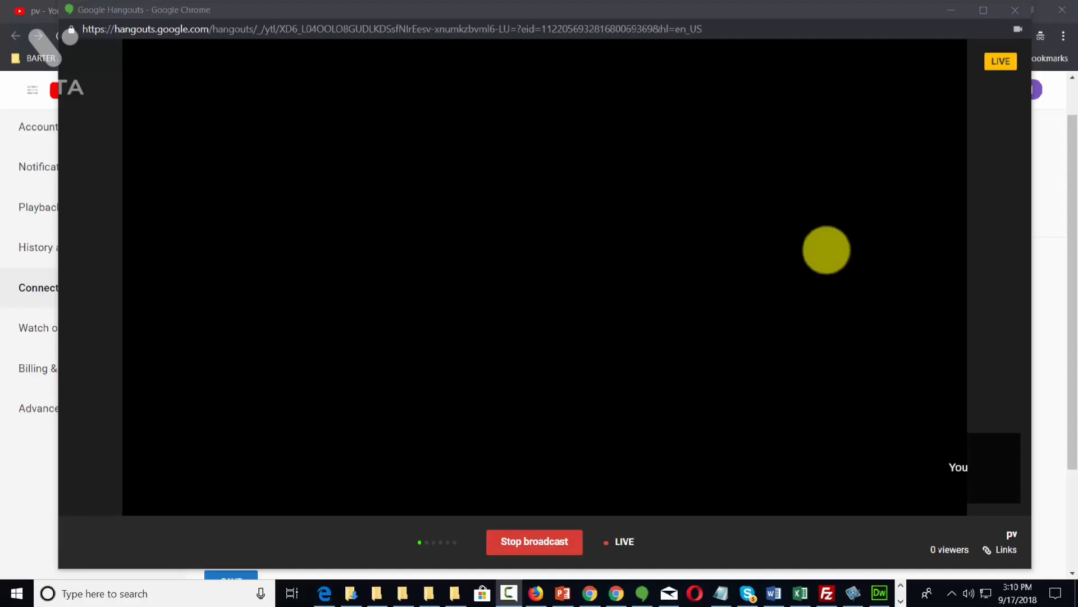
Step: Show the links of the pv broadcast in the Google Hangouts window and copy its YouTube page link
mouse_move(616, 158)
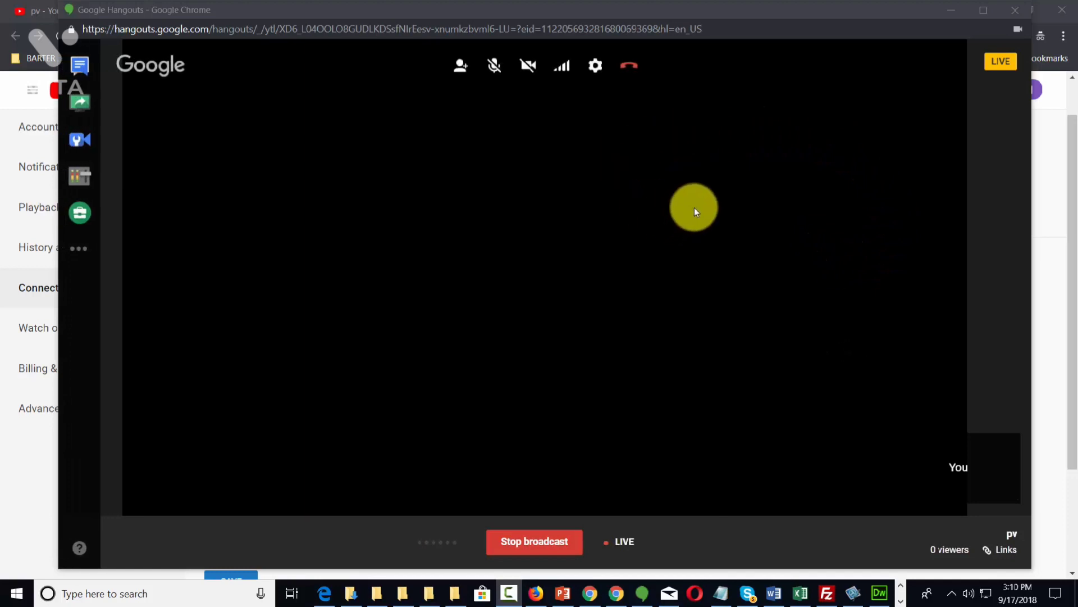
click(1004, 555)
drag(958, 506, 819, 512)
right_click(846, 510)
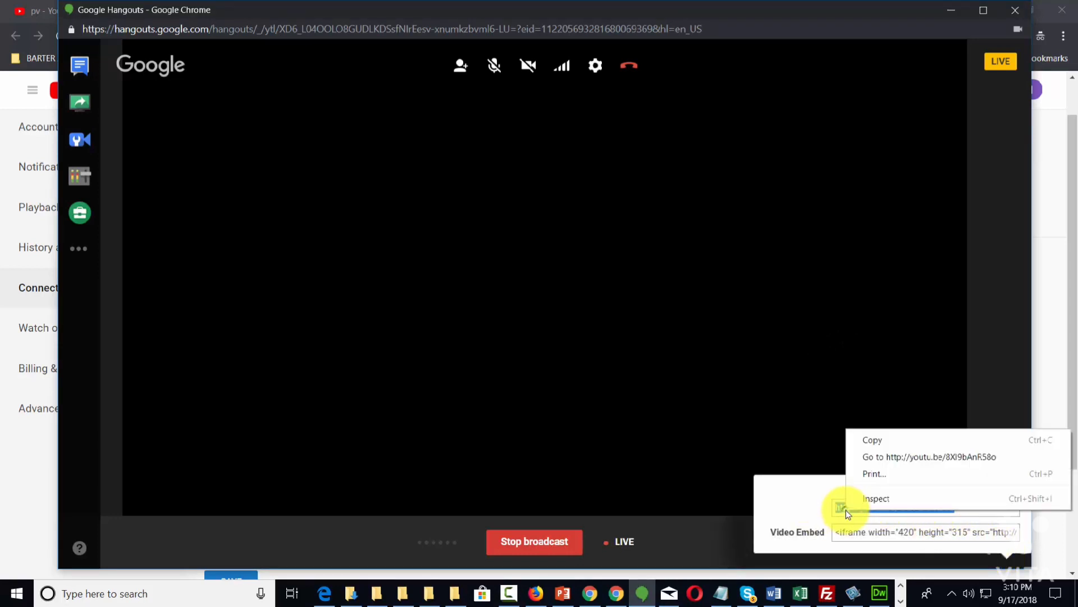
click(868, 441)
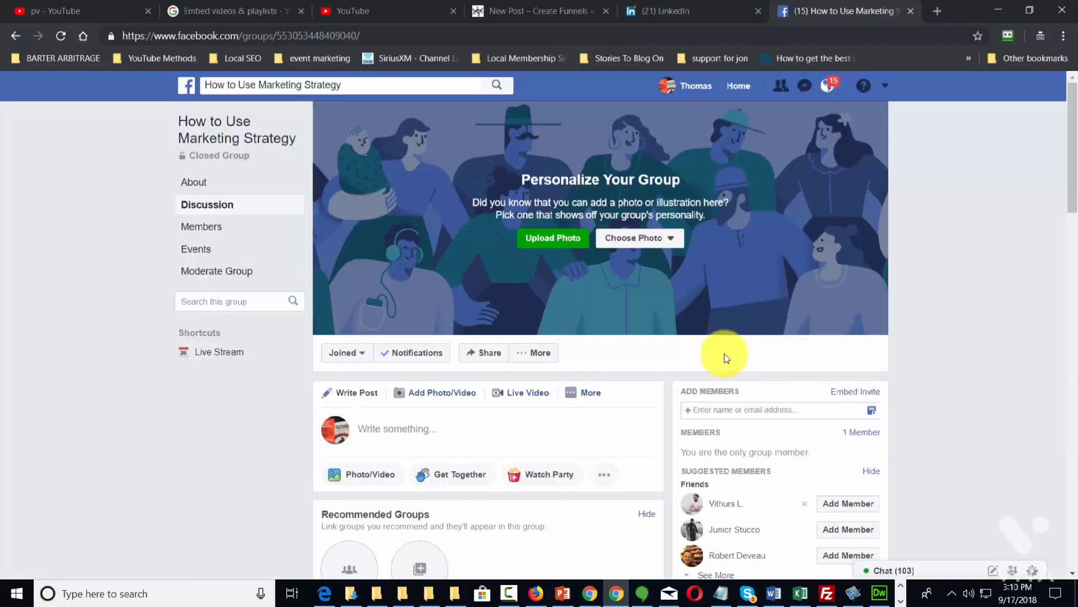
Step: Switch to the Facebook group "How to Use Marketing Strategy" and create an event named "Live Event Stream" for September 20 at 3:10 PM
key(F11)
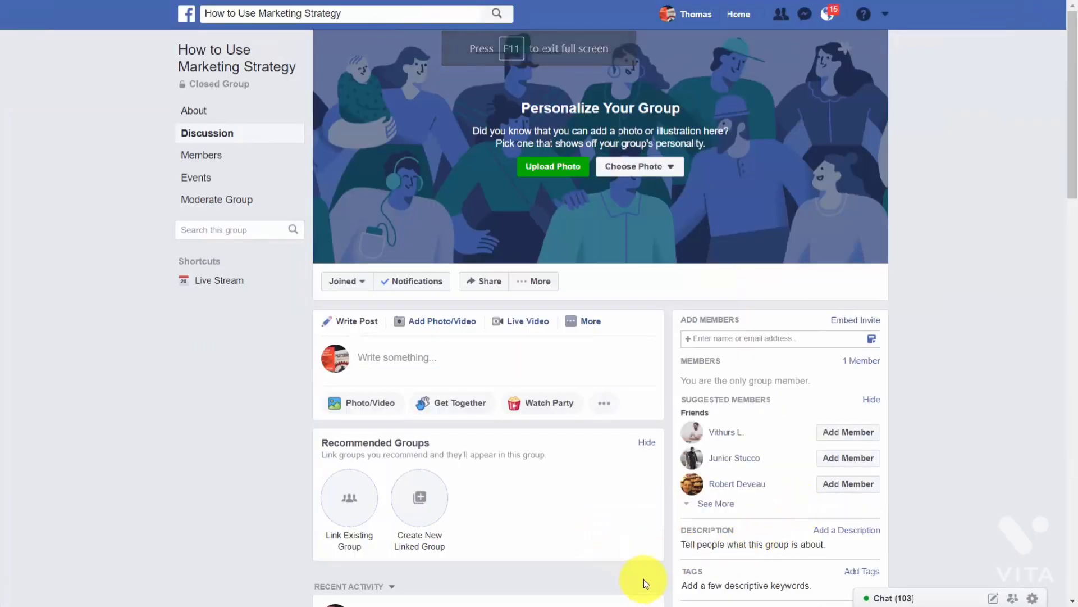
click(589, 326)
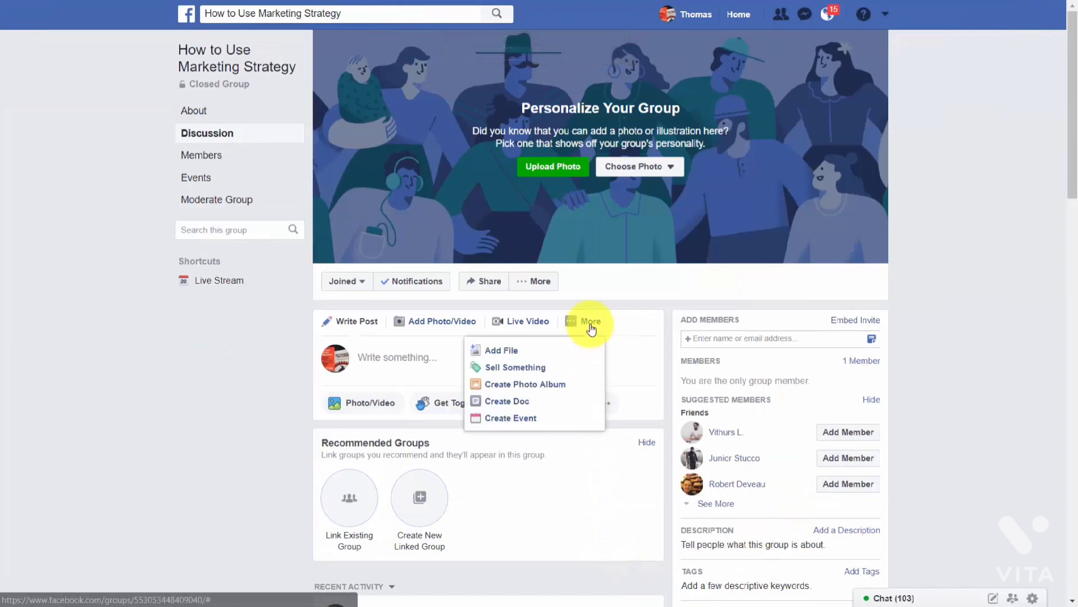
click(513, 417)
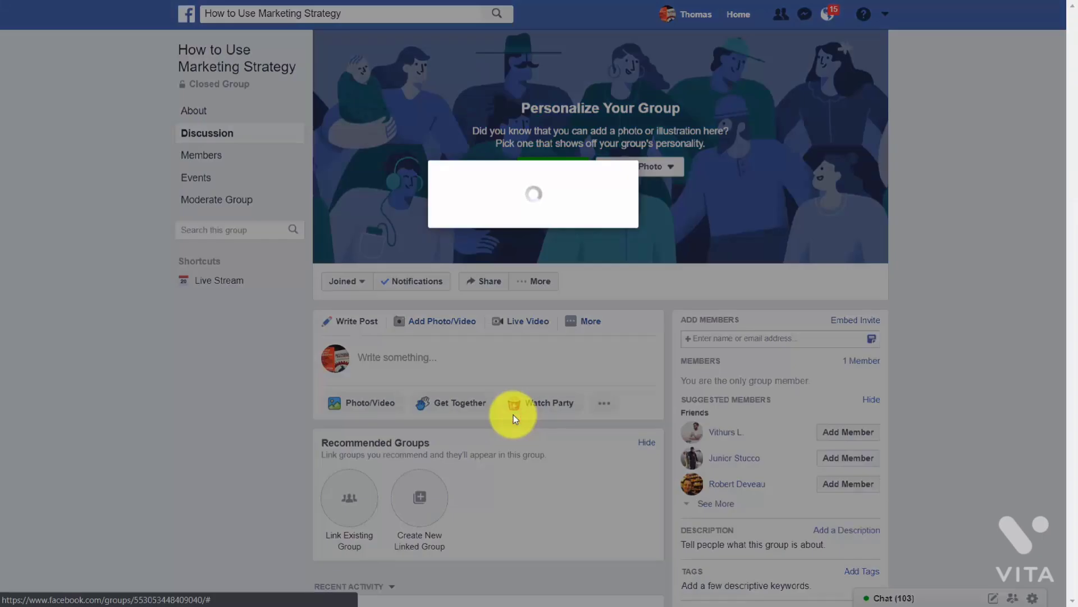
click(699, 512)
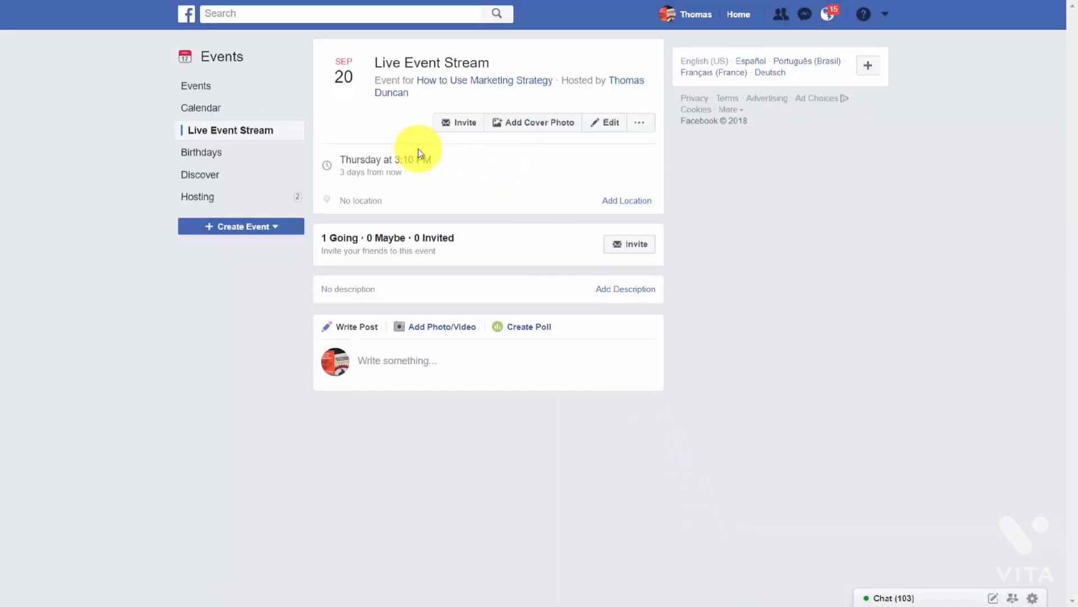
Step: Return to the group discussion and post the copied YouTube link as a comment on the "Live Event Stream" event
click(474, 81)
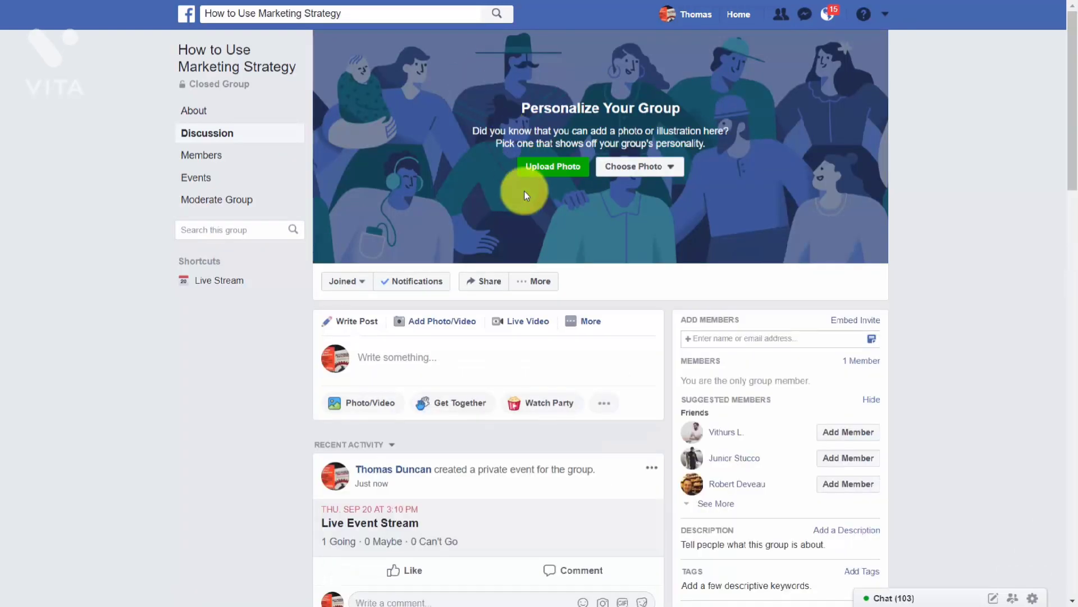
scroll(524, 190, down, 4)
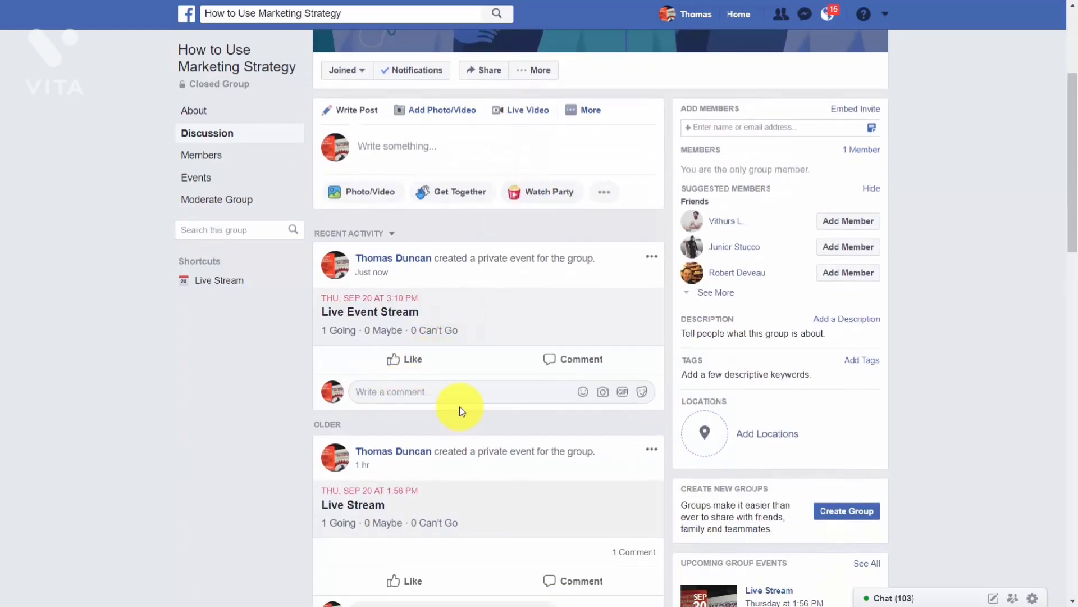
right_click(407, 392)
click(443, 285)
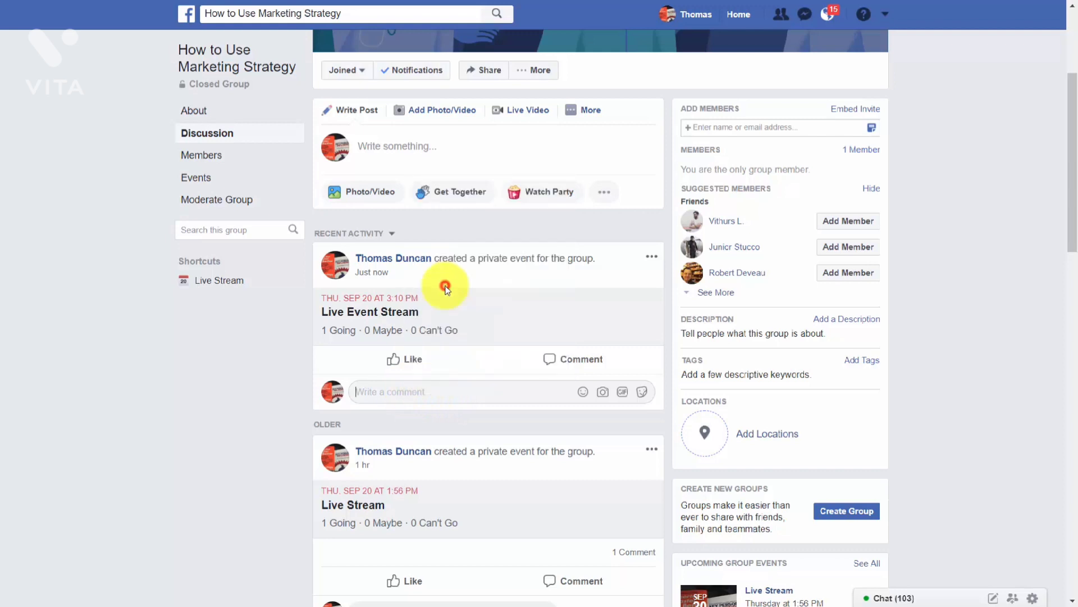
key(Return)
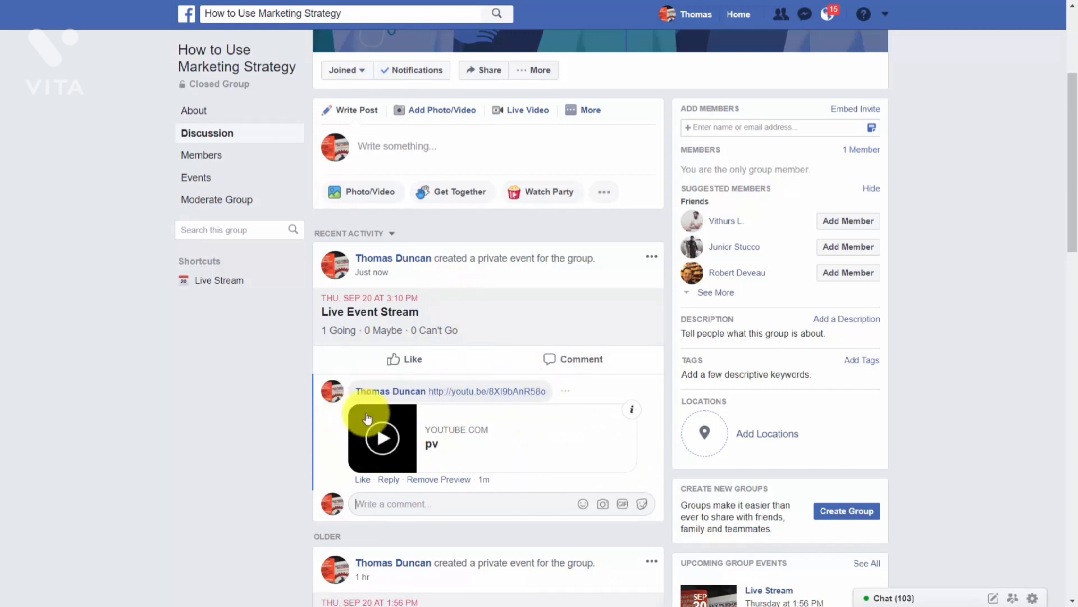
Step: Play the pv video from the event comment, and look at the post sharing area of the LinkedIn feed
click(389, 441)
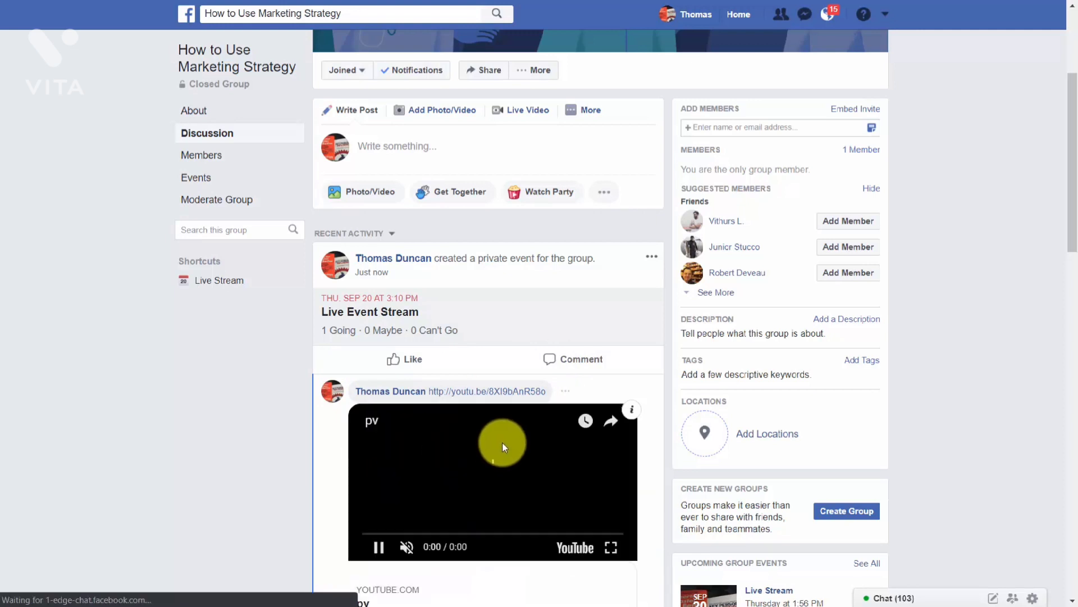
scroll(497, 443, down, 1)
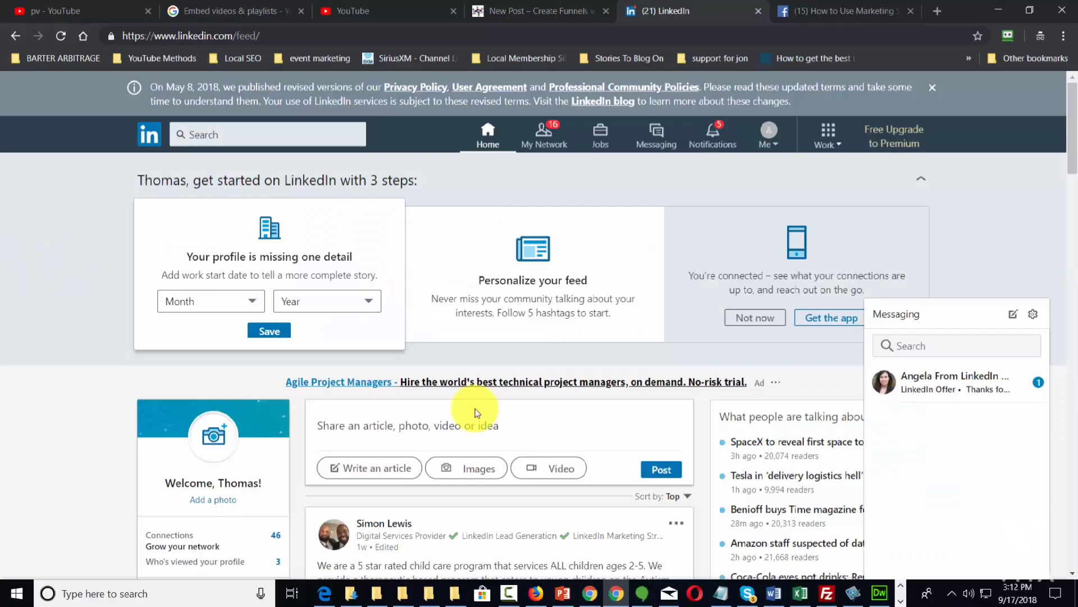
scroll(474, 412, down, 3)
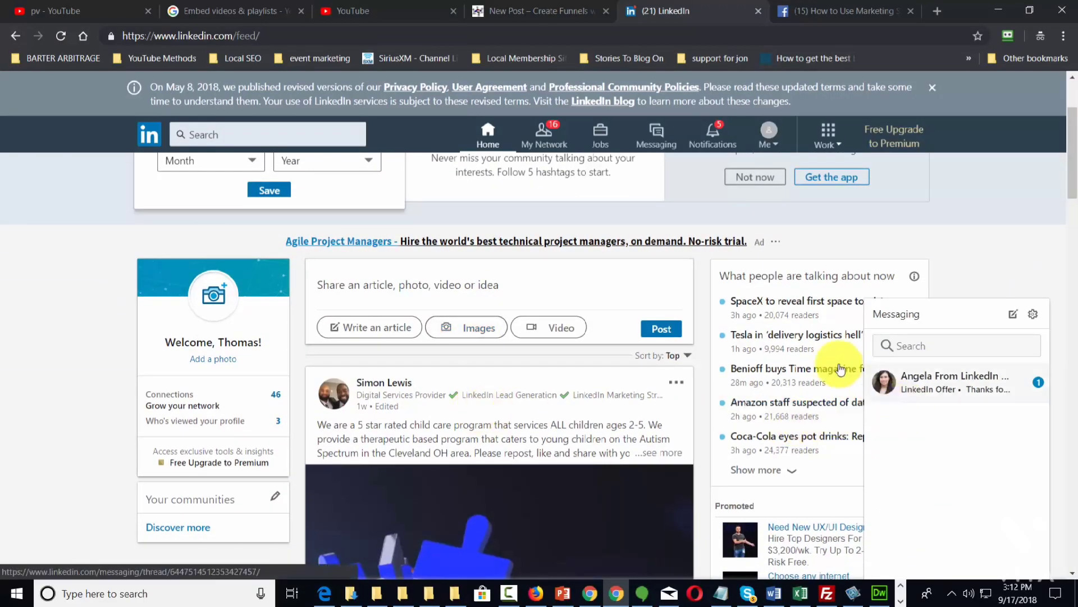
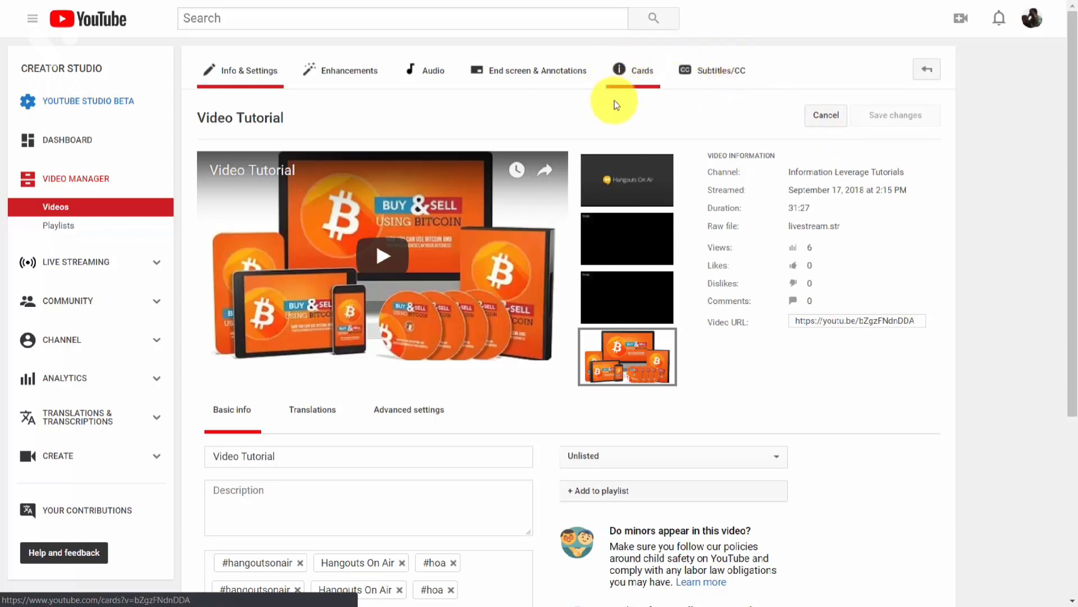
Step: Add new English subtitles to "Video Tutorial" in YouTube Creator Studio, choosing the "Transcribe and auto-sync" method
click(720, 72)
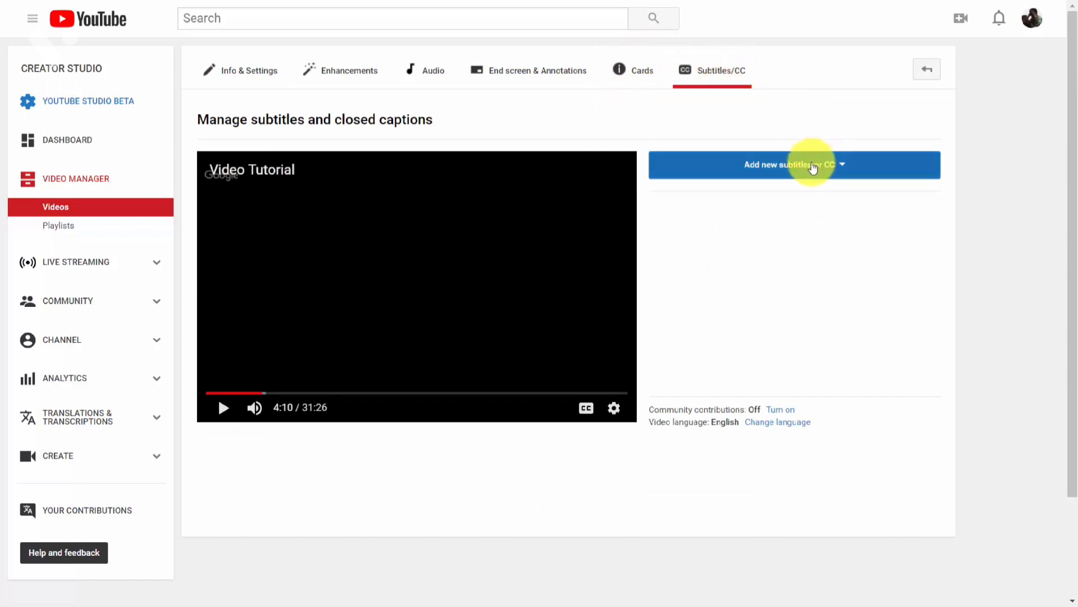
click(813, 168)
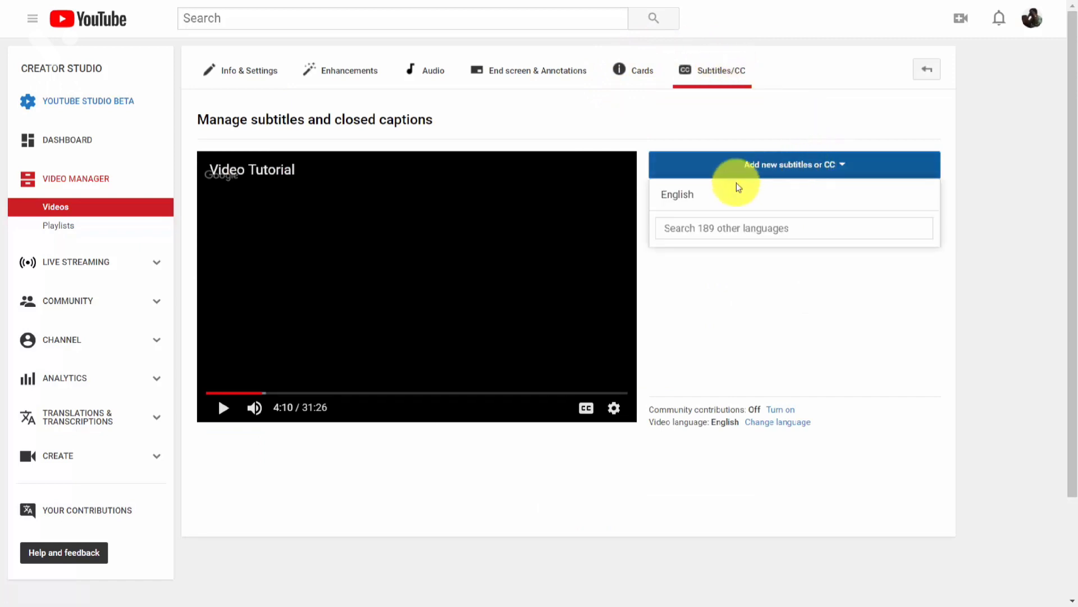
click(679, 197)
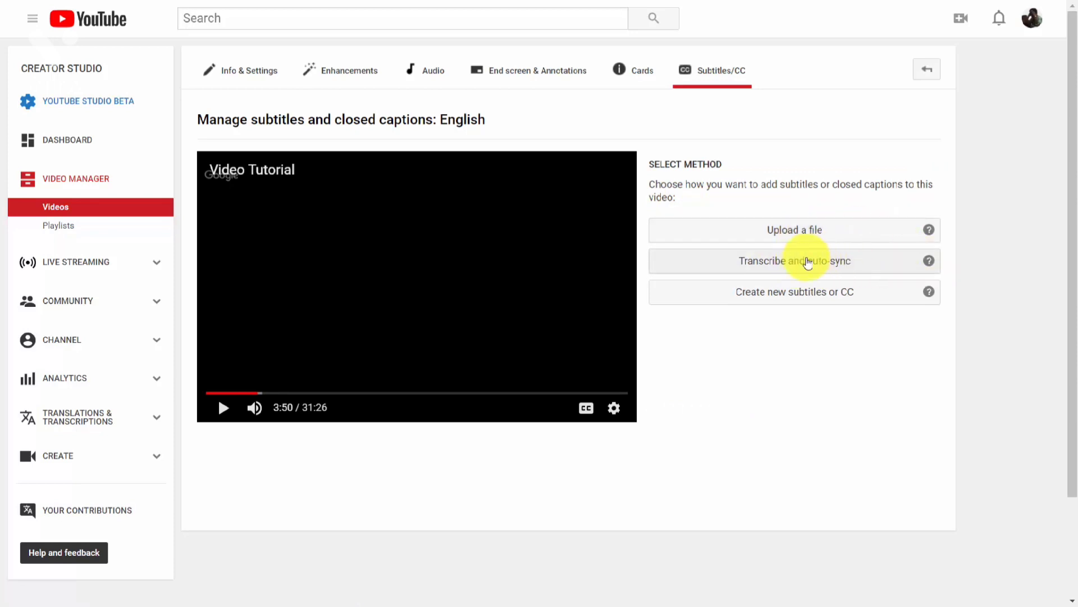
click(808, 262)
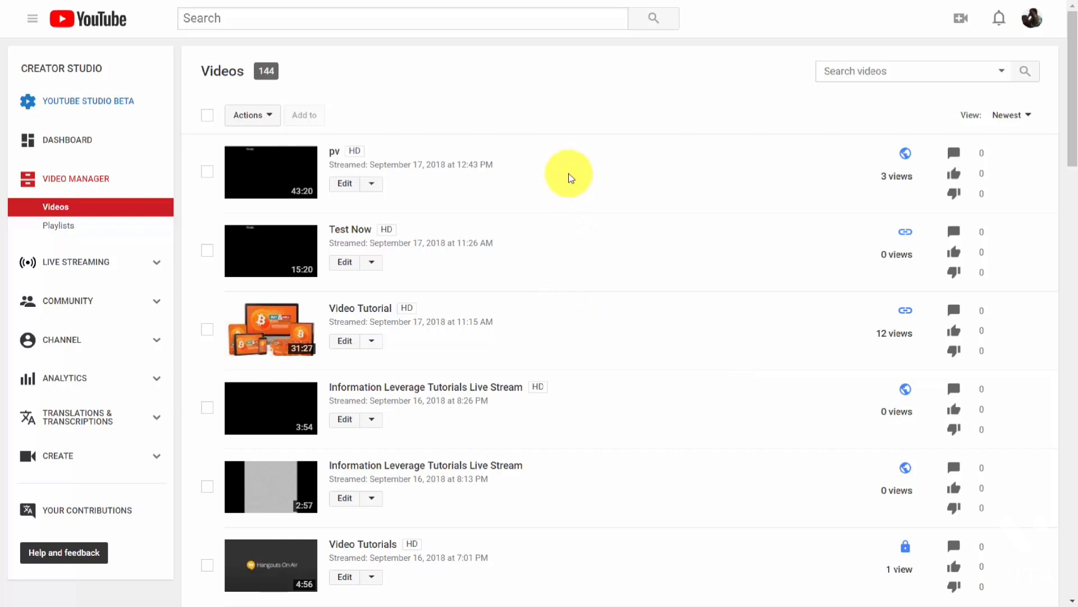
Step: Find "Create A Product In 7 Days" in the video manager and open its subtitles and closed captions
scroll(570, 177, down, 8)
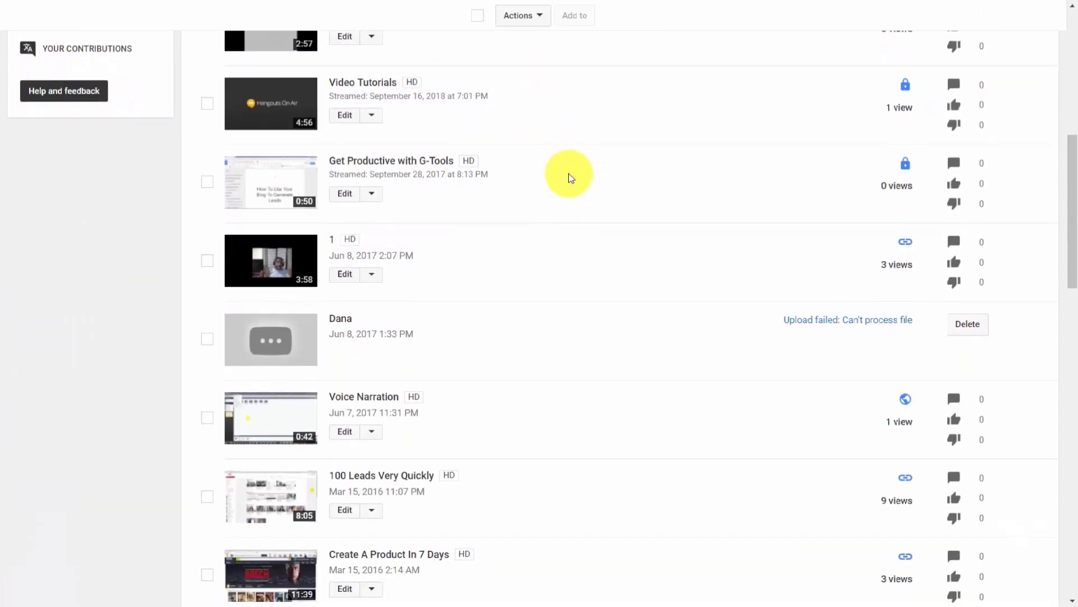
scroll(570, 177, down, 6)
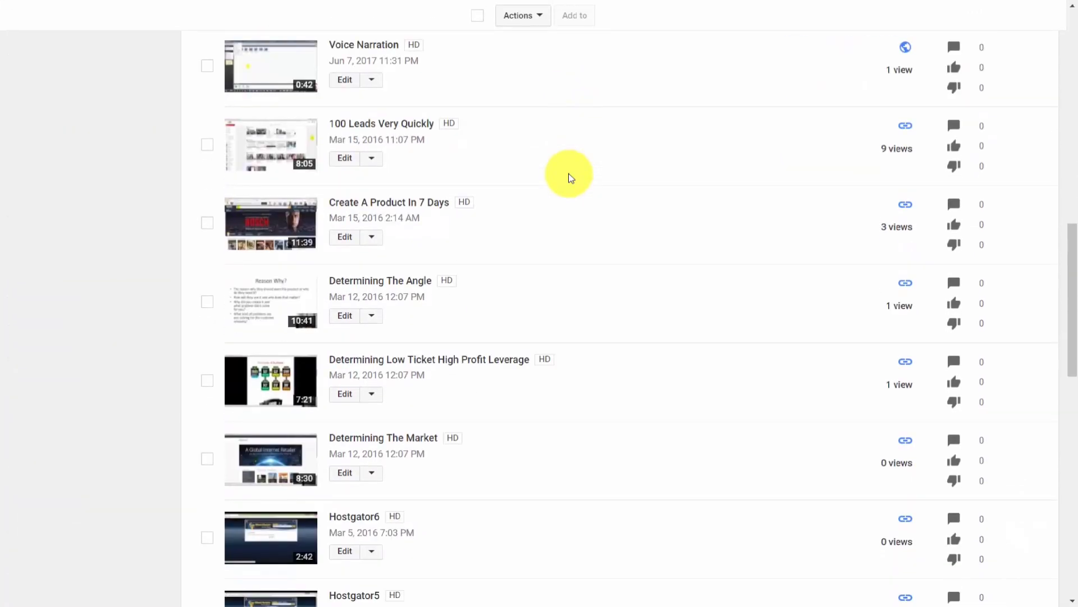
click(380, 240)
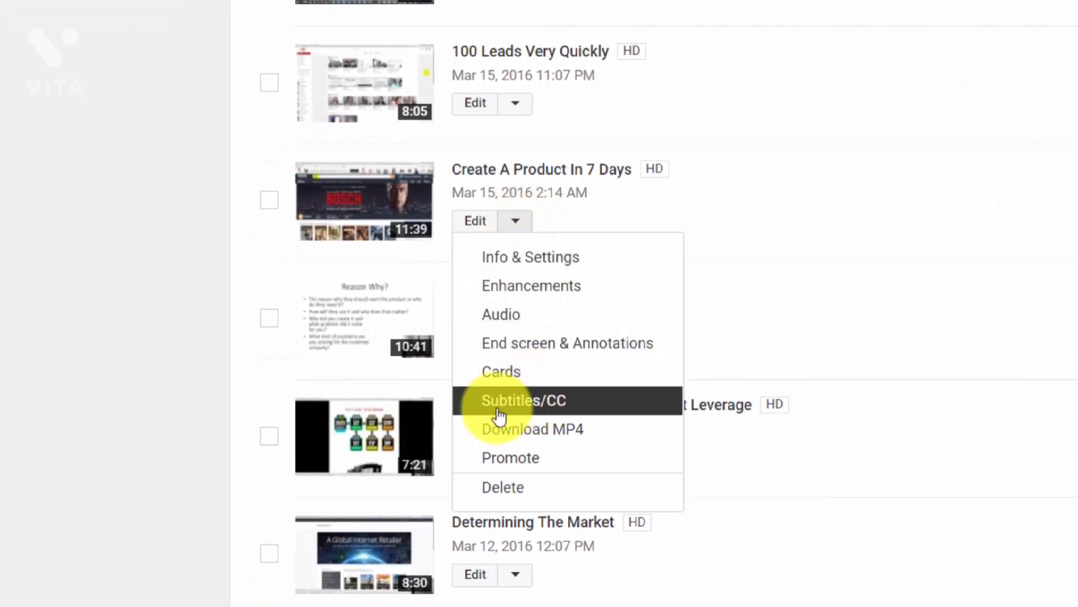
click(528, 409)
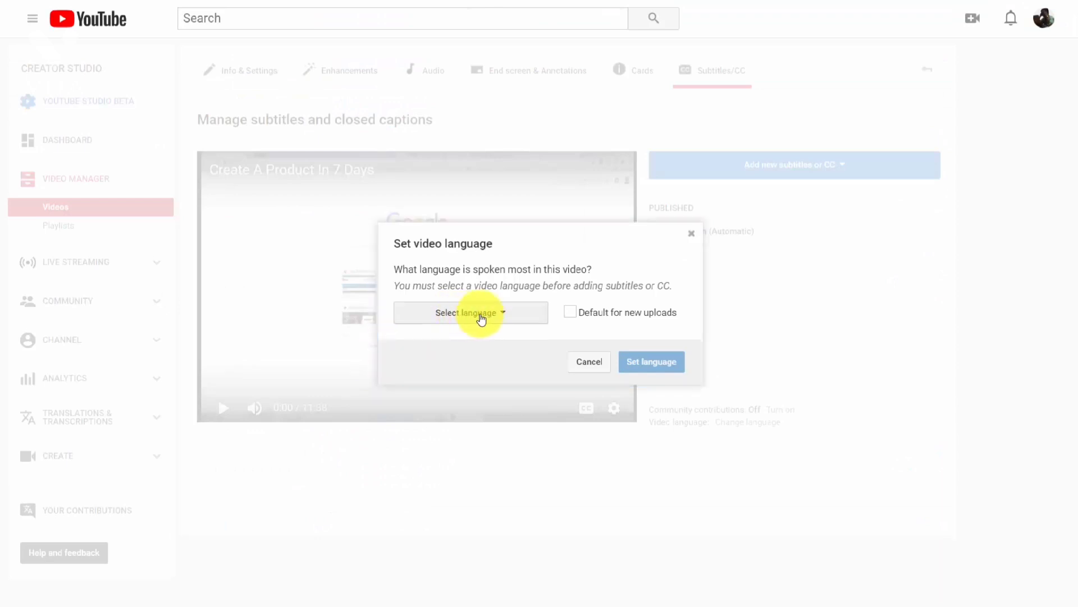
Step: Set the spoken language of "Create A Product In 7 Days" to English and play the video with its captions
click(502, 313)
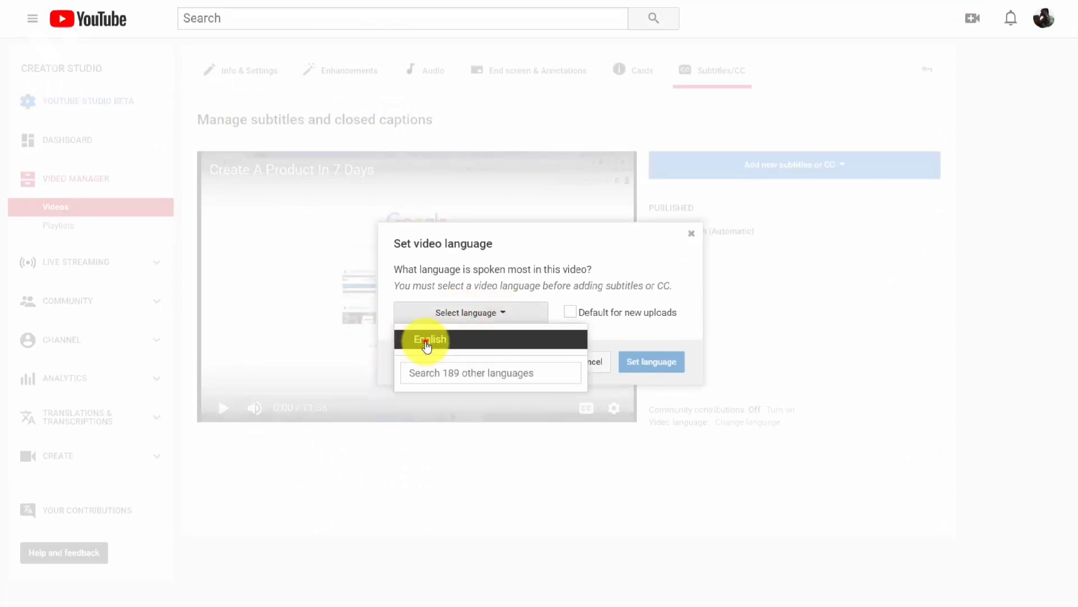
click(424, 341)
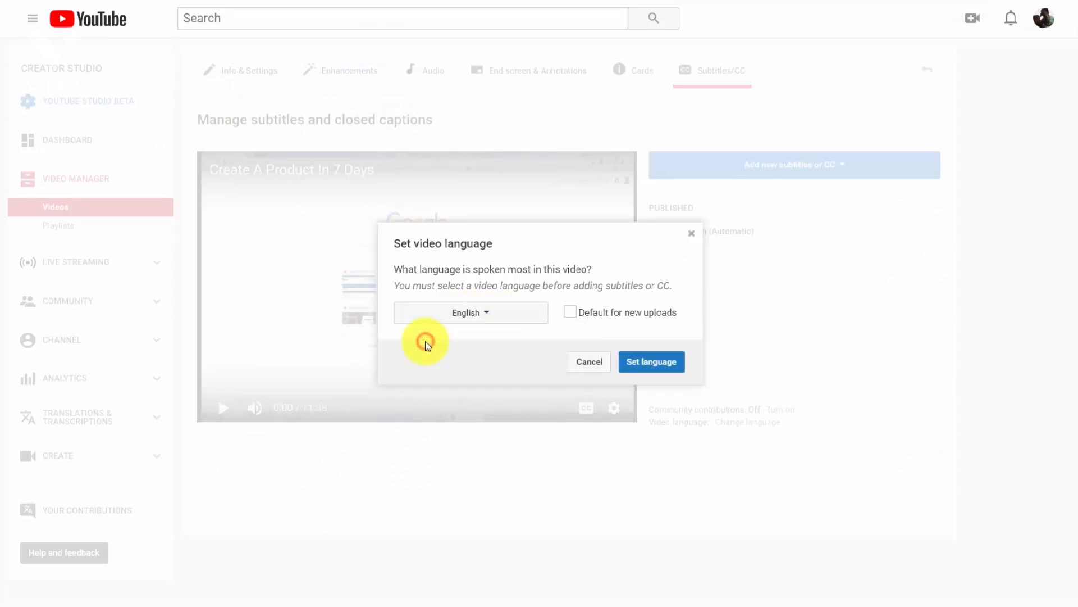
click(643, 359)
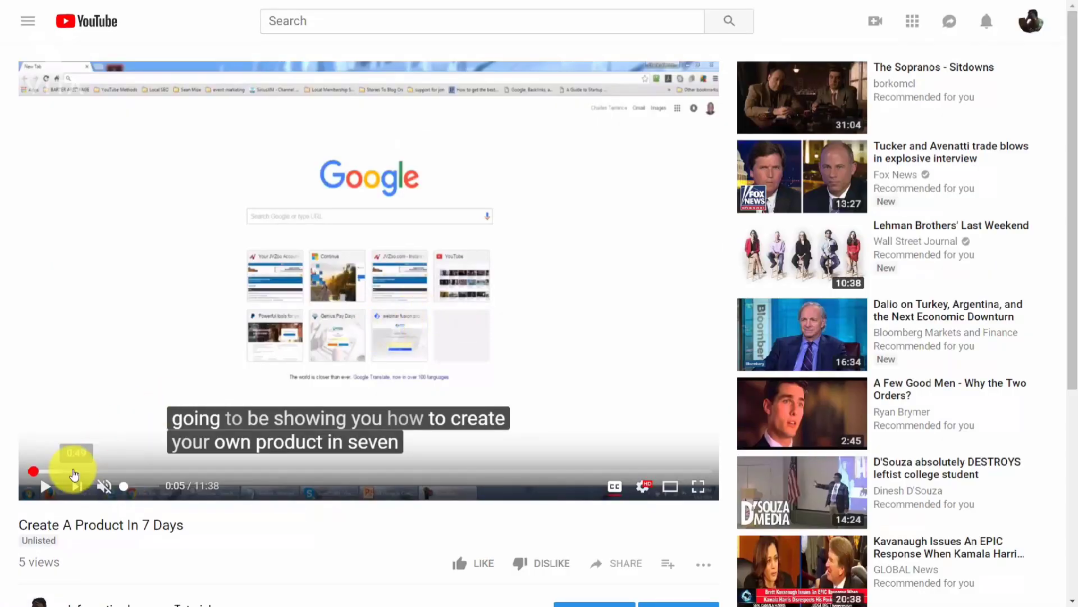
click(50, 492)
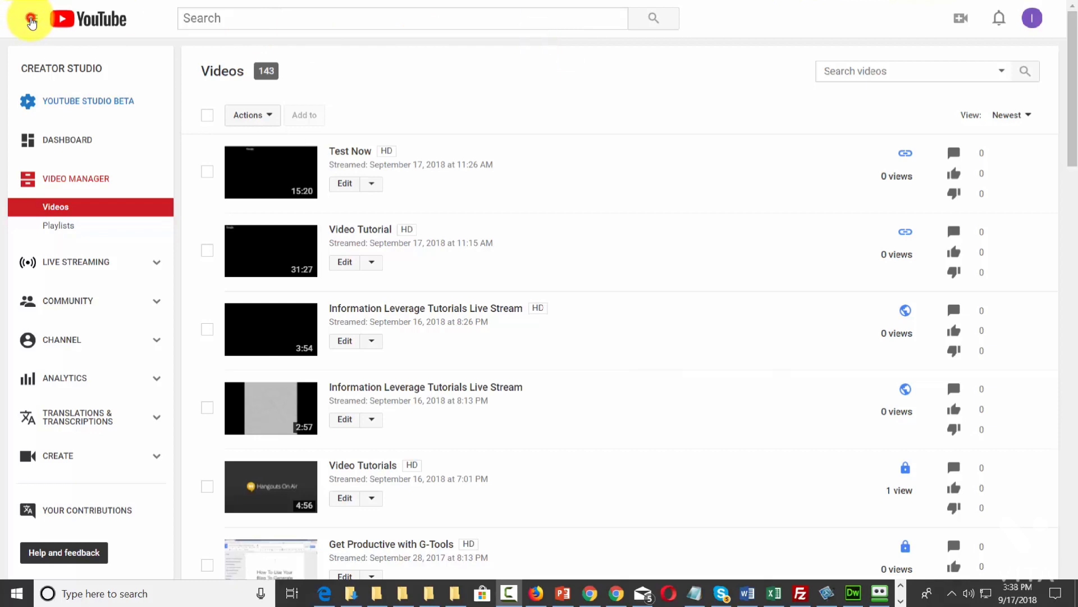
Step: Upload the $10K Blueprint picture from the computer as channel art for Information Leverage Tutorials and adjust its crop
click(31, 22)
click(81, 88)
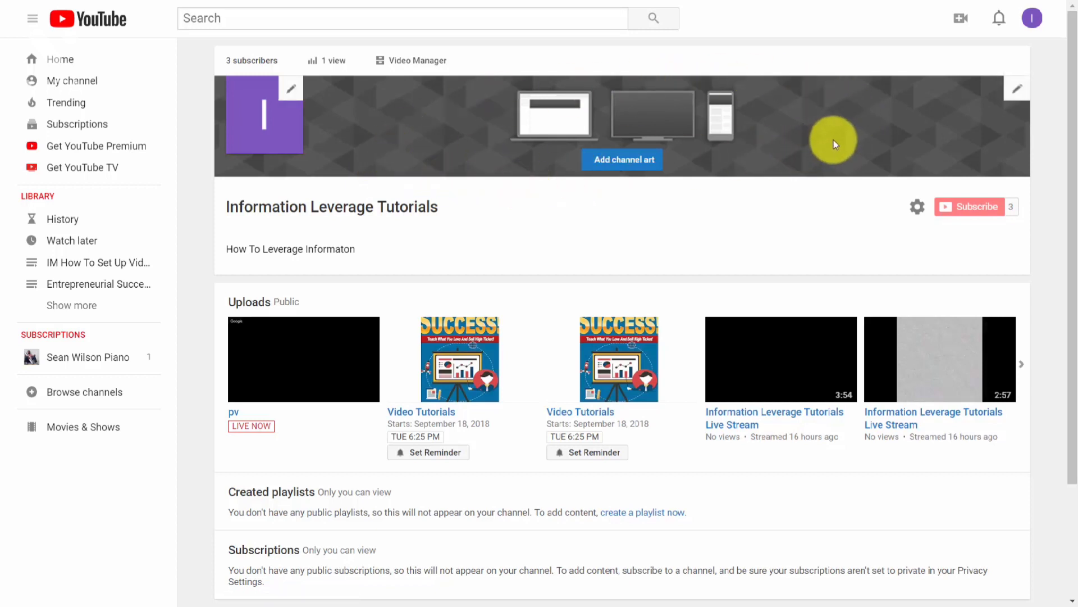
click(1018, 96)
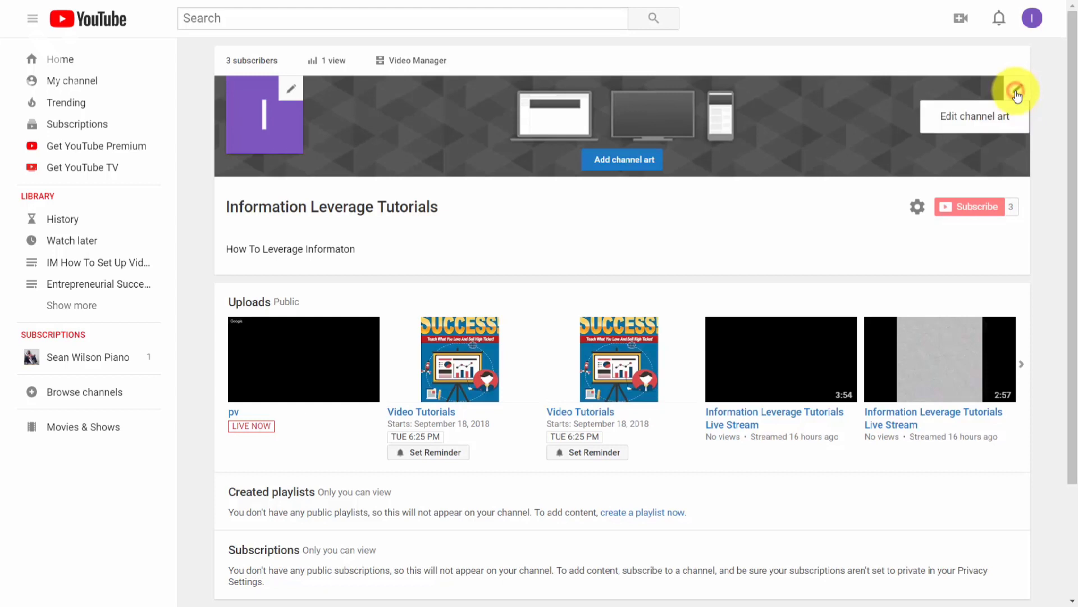
click(975, 119)
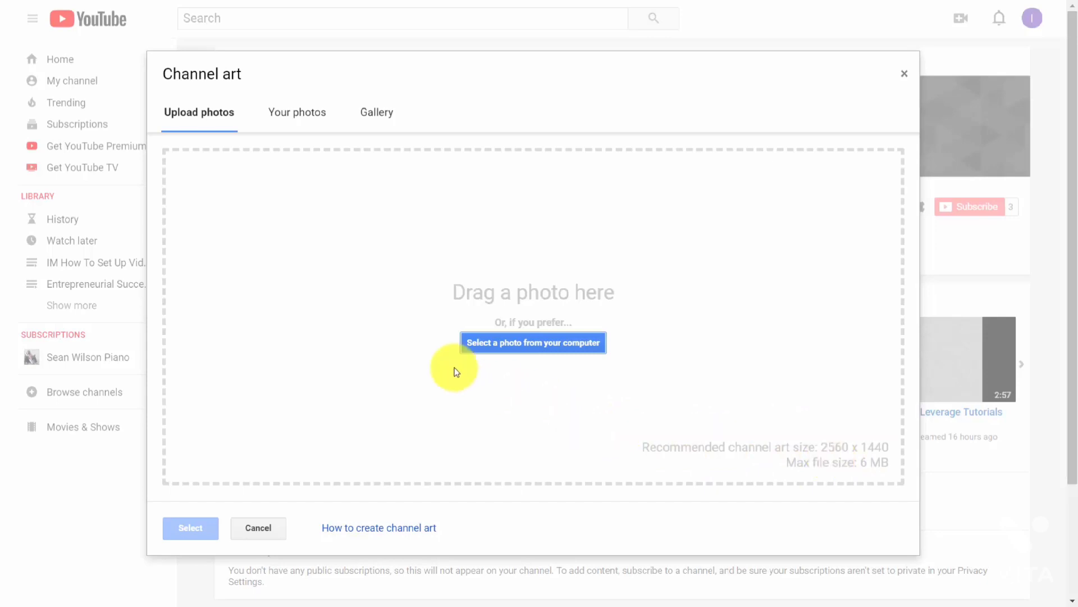
click(533, 343)
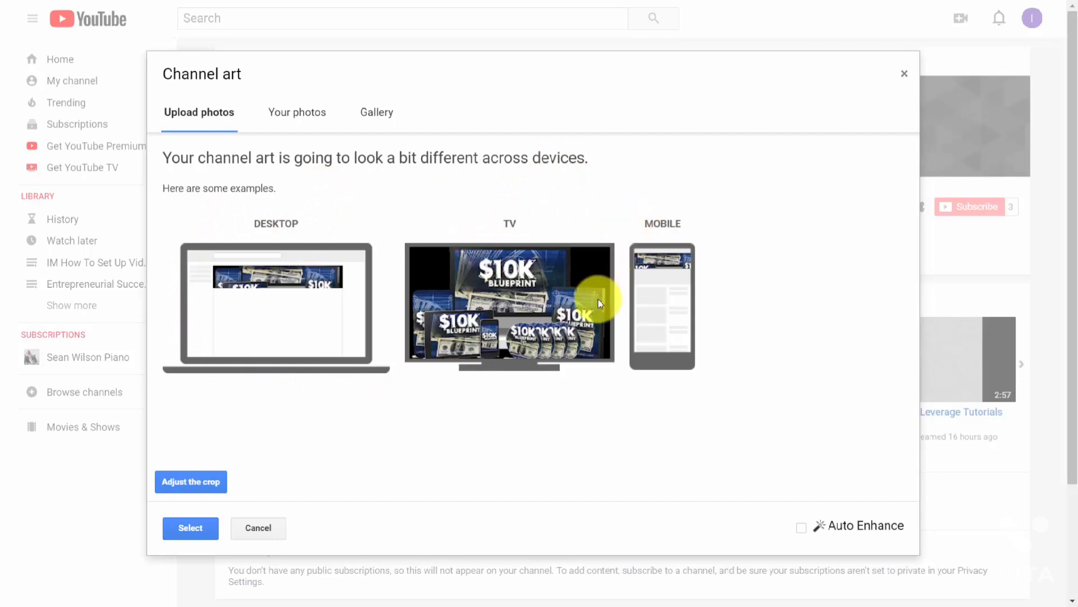
click(203, 481)
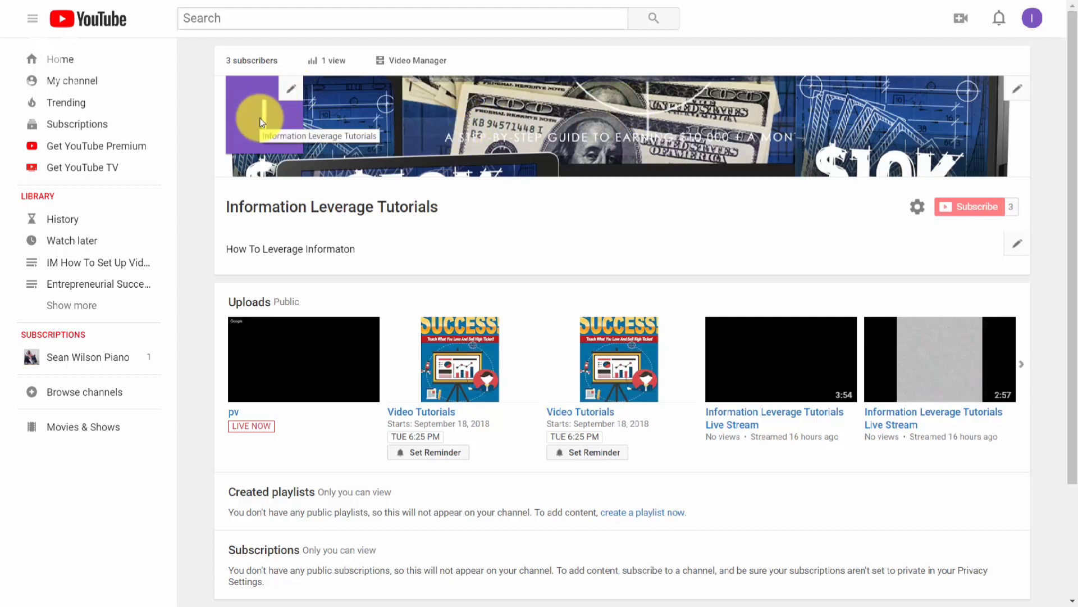
Step: Replace the channel icon with an uploaded photo of a man at a laptop, and look at the channel page
click(293, 92)
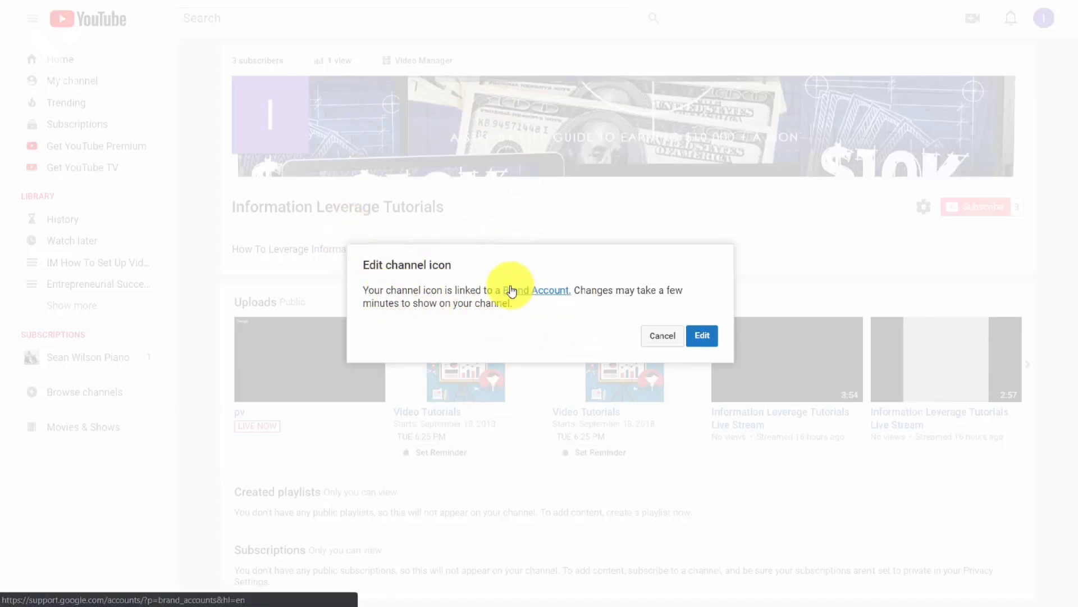
click(702, 337)
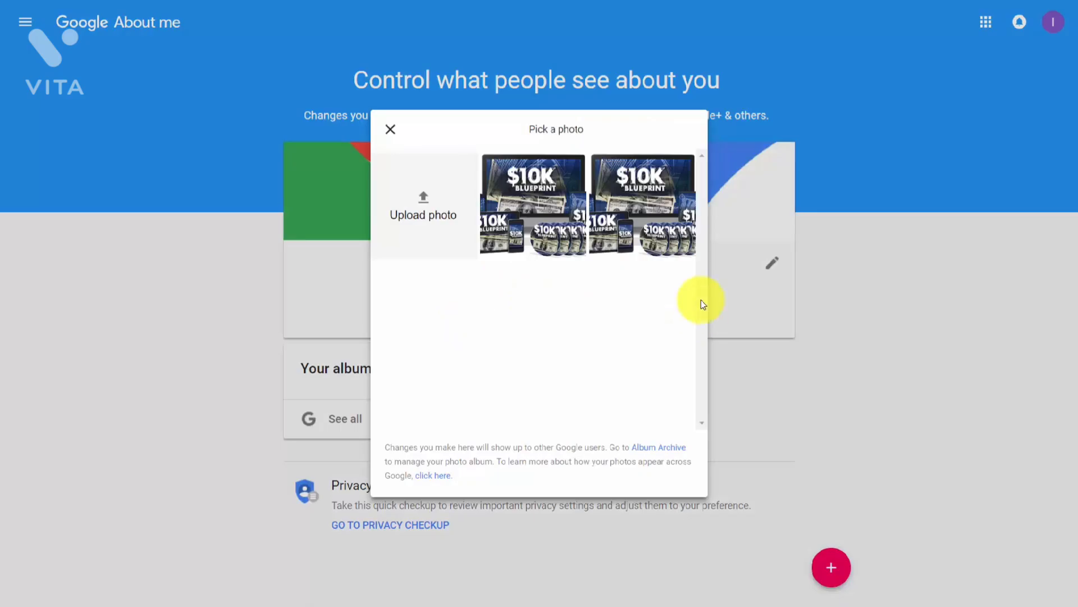
click(427, 200)
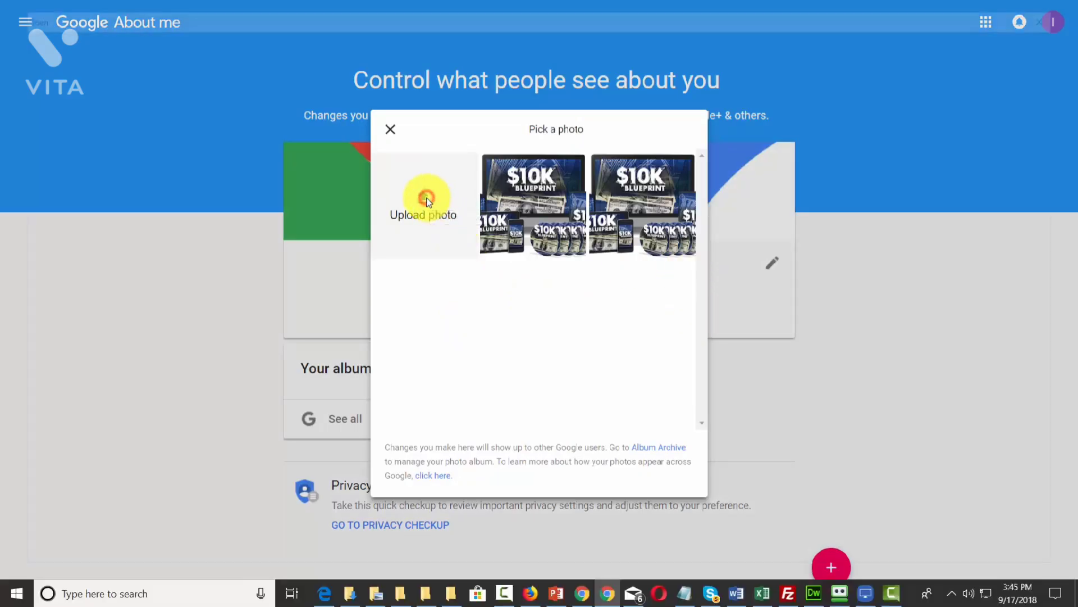
double_click(427, 197)
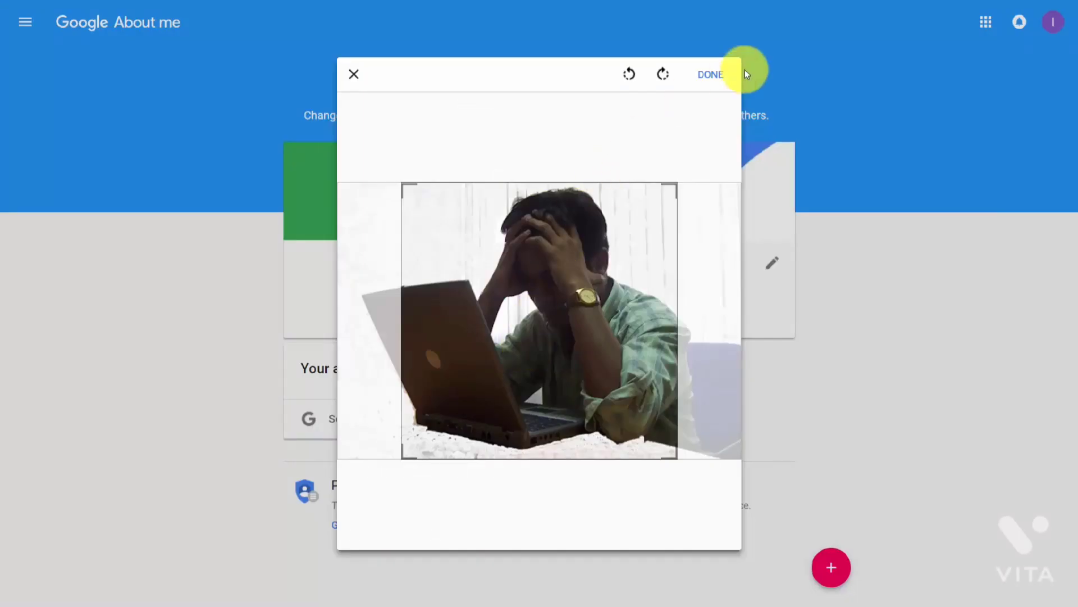
click(707, 77)
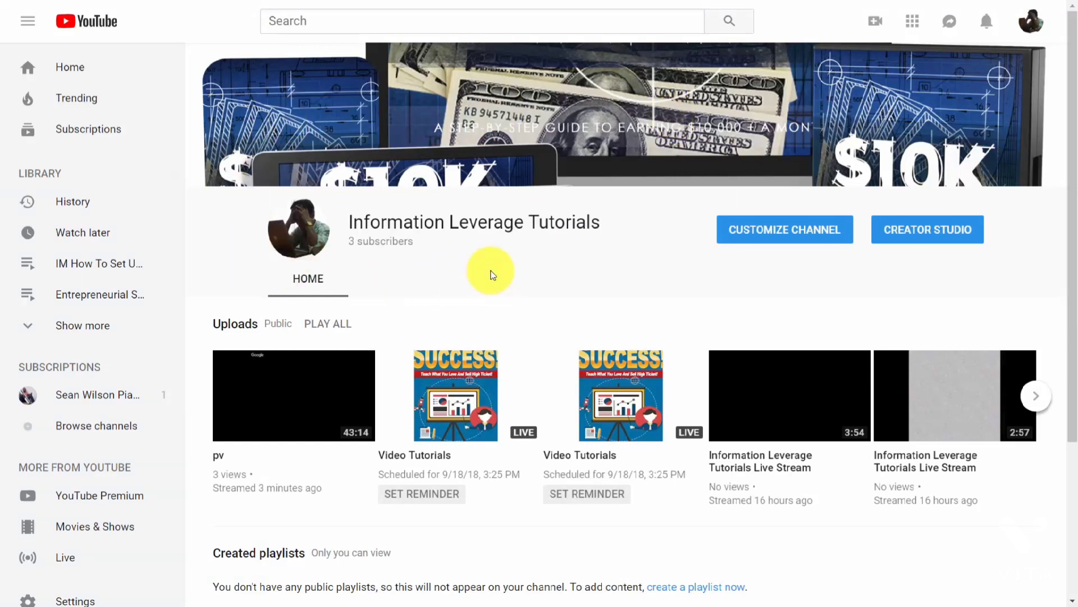
scroll(673, 241, down, 1)
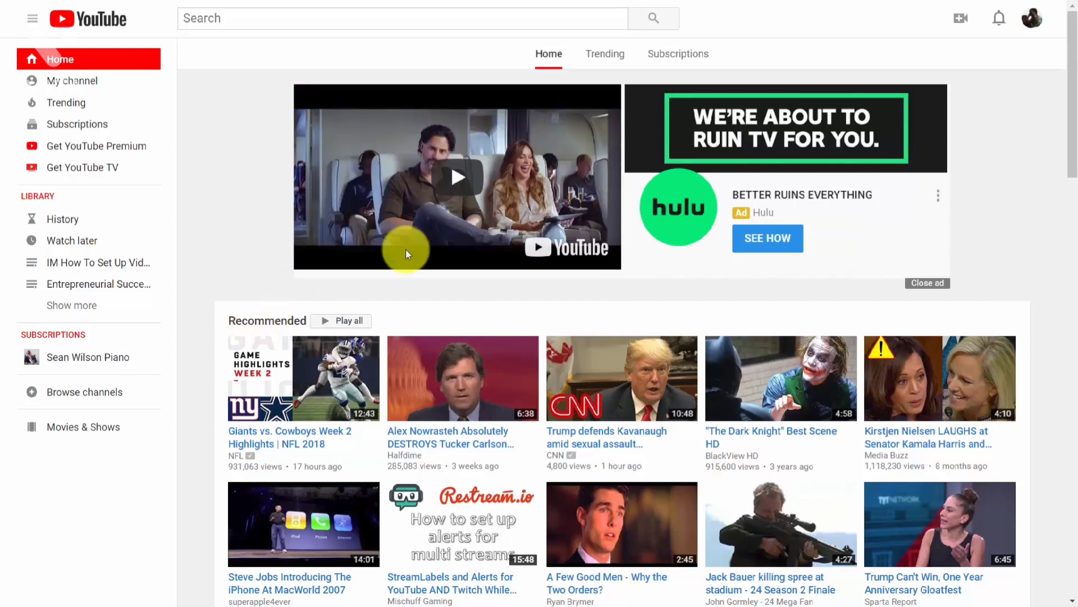
Step: Open Creator Studio and bring up the enhancements of the "Test Now" video
click(1031, 21)
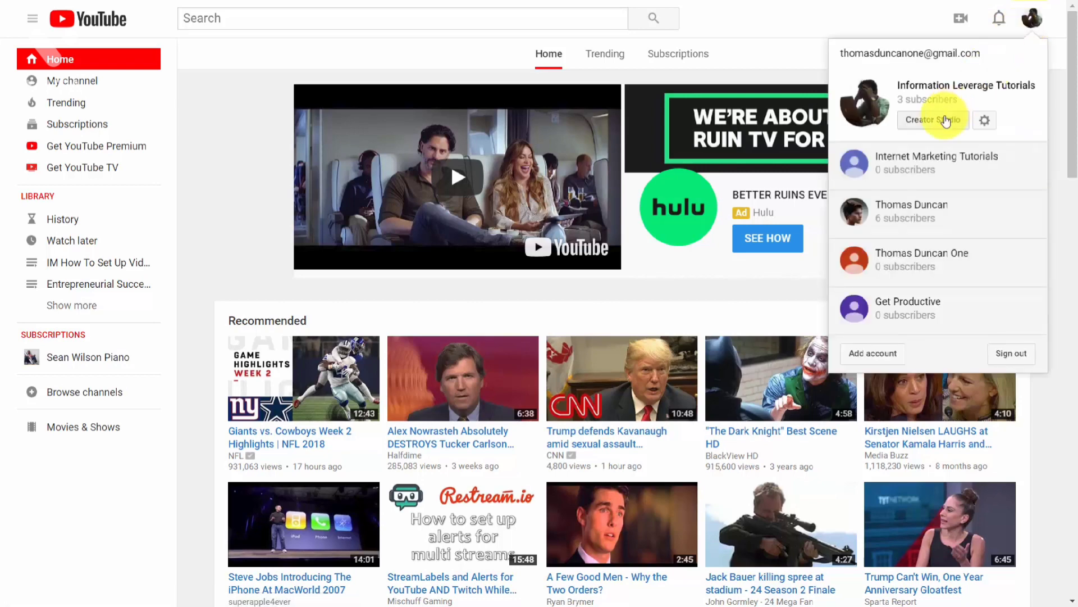
click(935, 122)
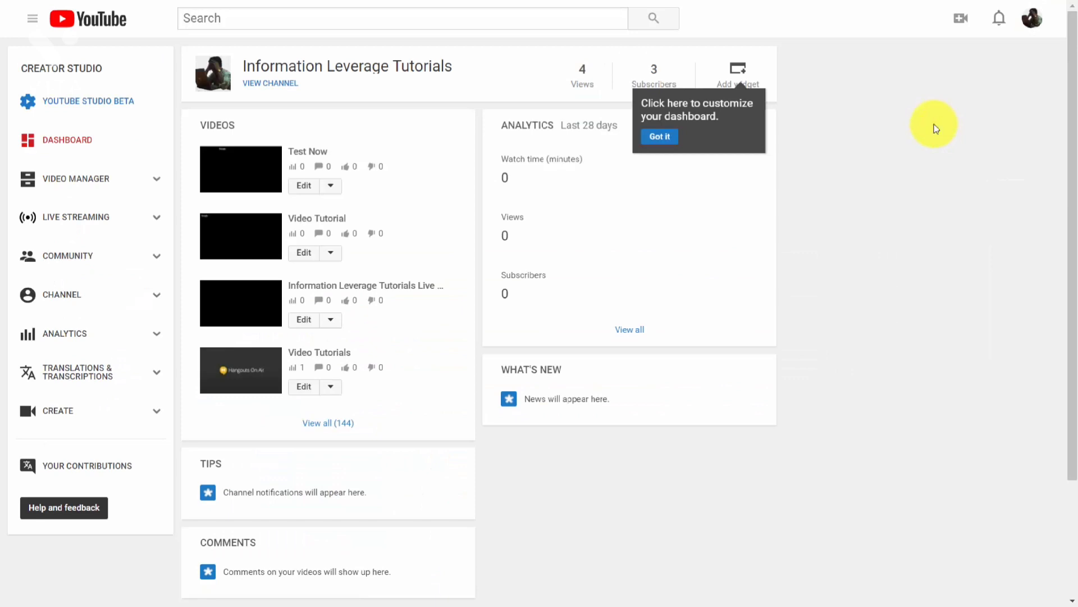
click(308, 192)
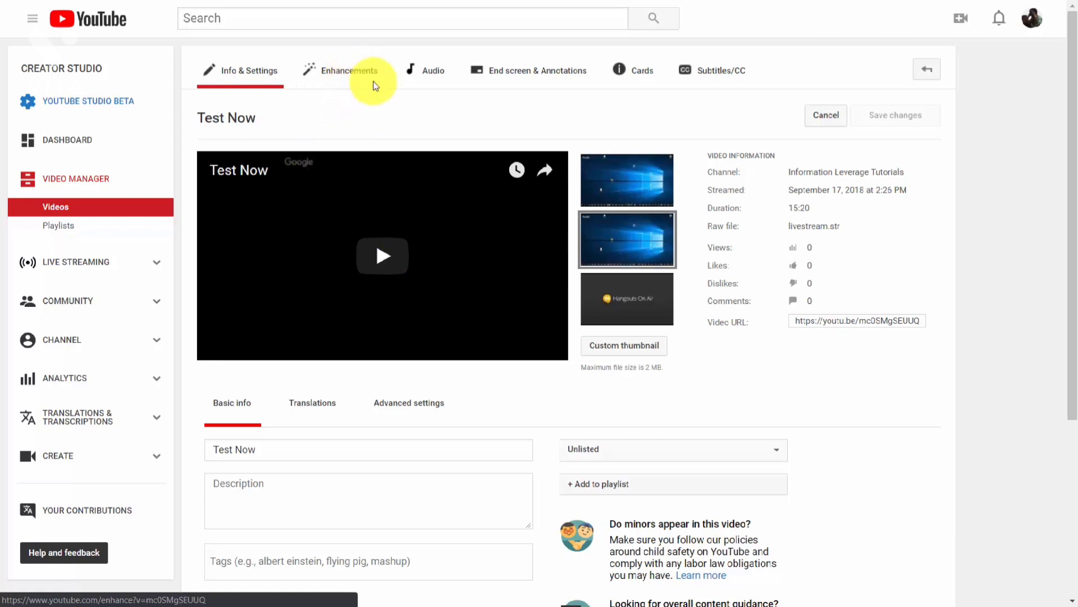
click(360, 75)
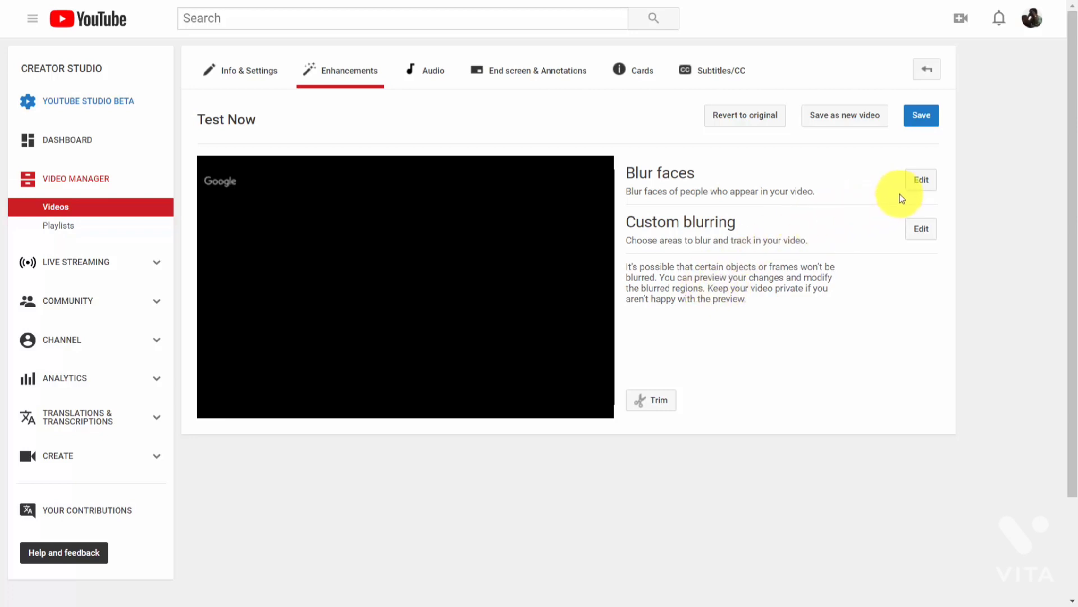
Step: Try selecting all detected faces for blurring in the video, and clear the selection
click(920, 187)
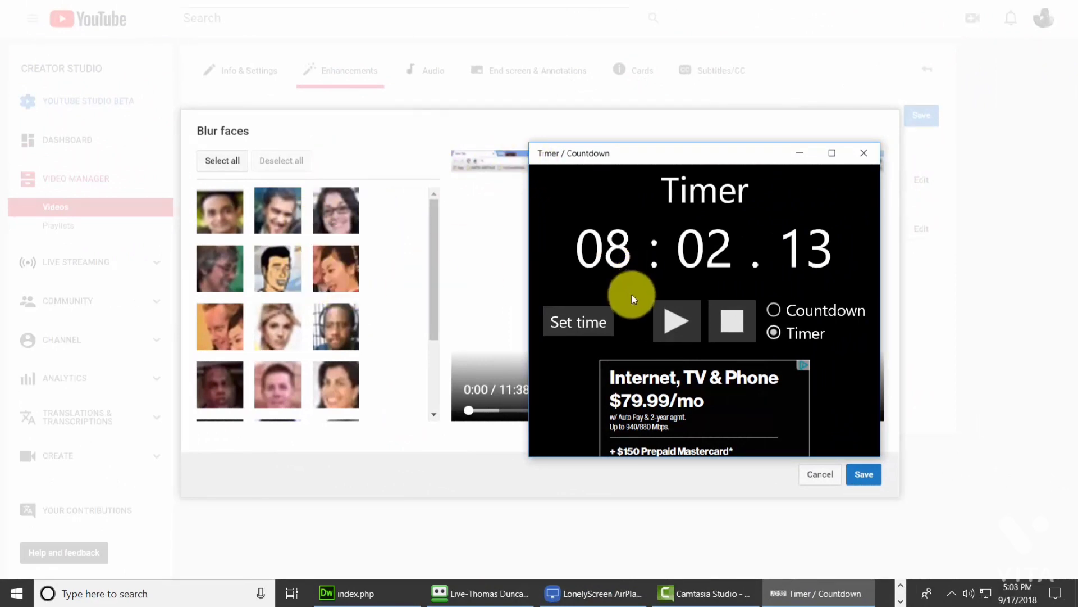
click(864, 156)
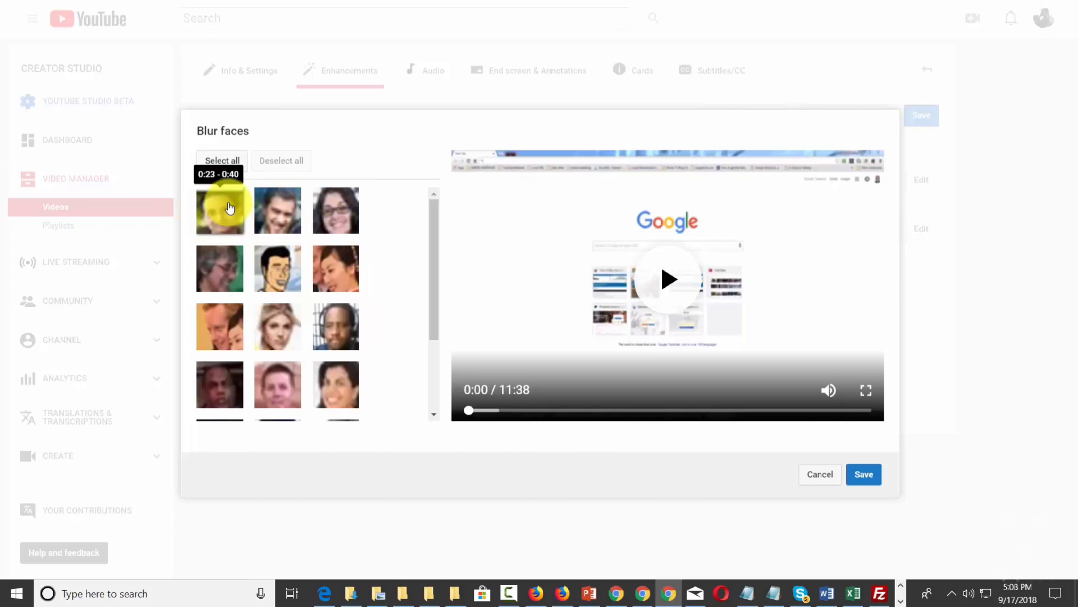
click(236, 161)
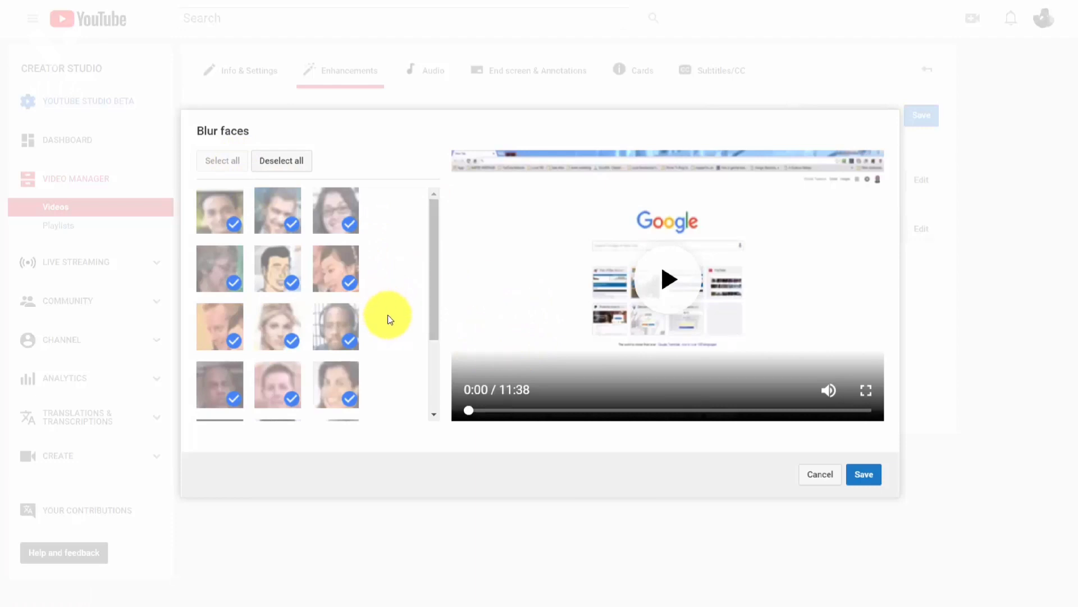
click(282, 161)
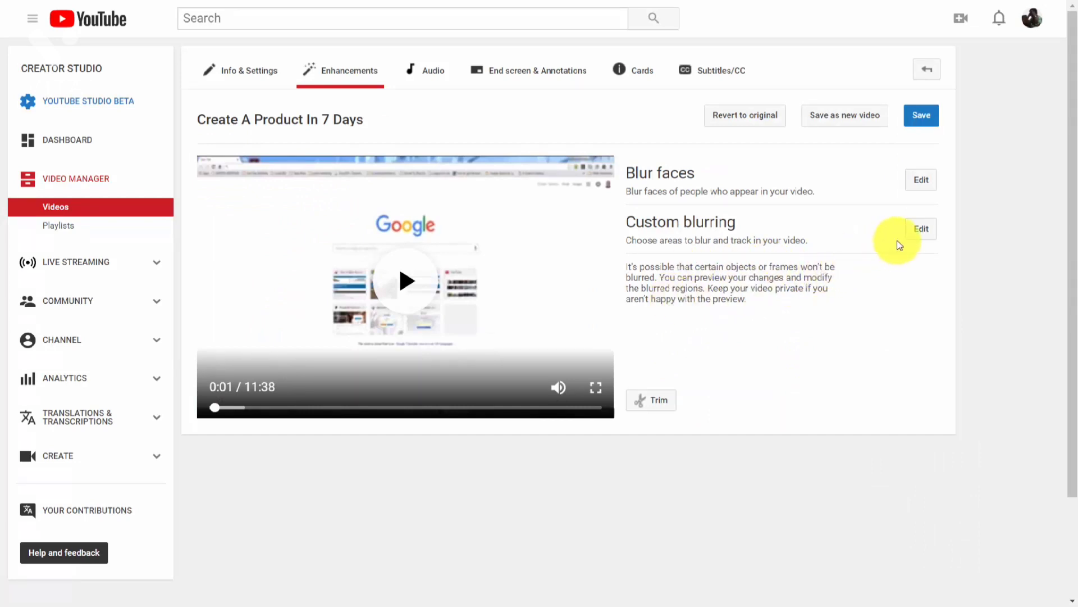
Step: Add a custom blur over the Udemy search results page around the four-minute mark of "Create A Product In 7 Days"
click(917, 230)
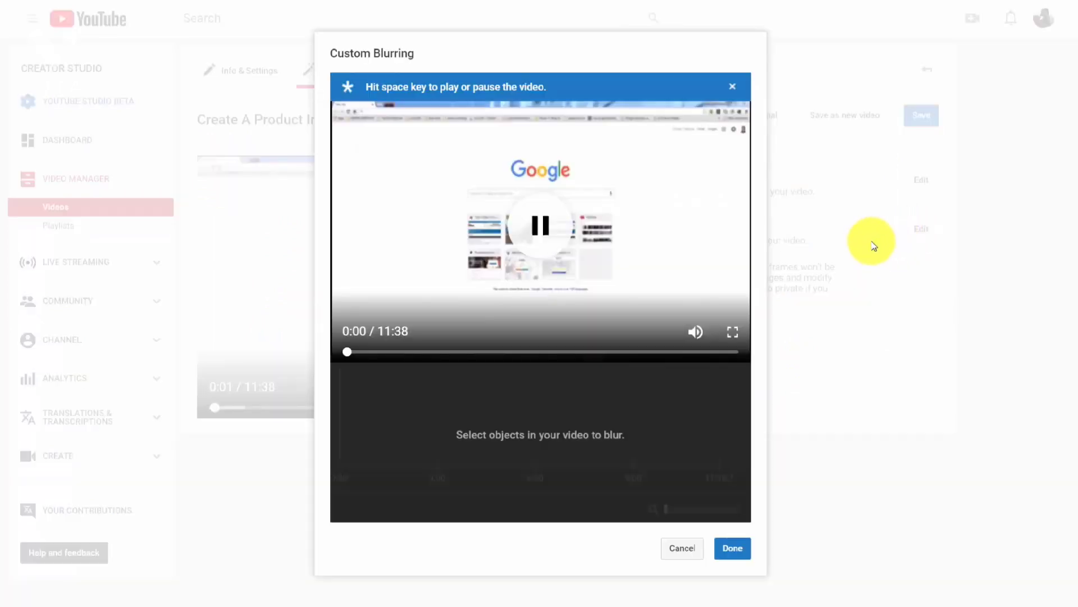
click(534, 229)
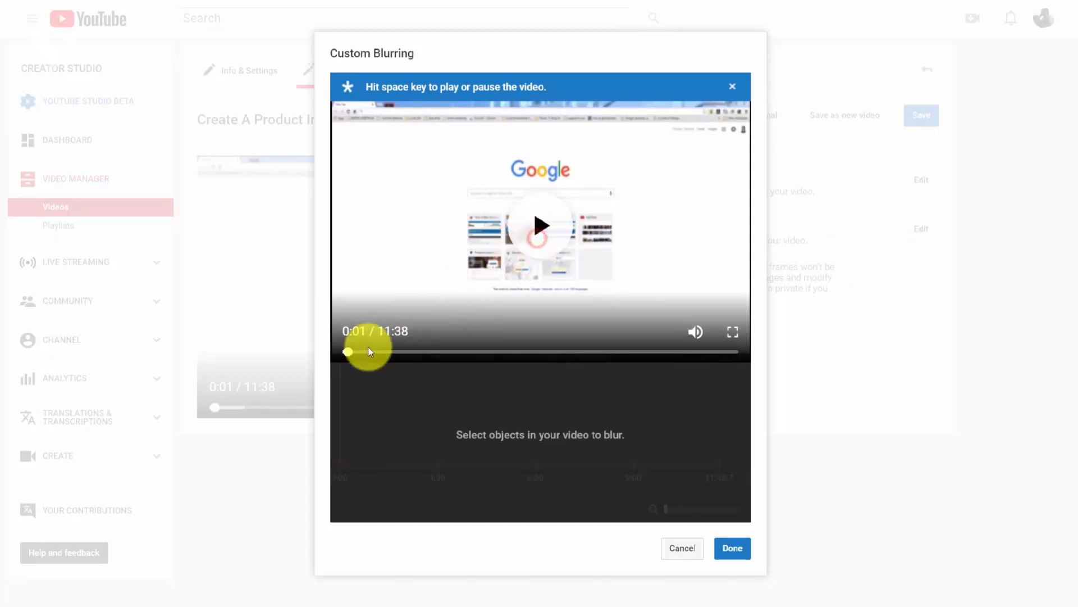
click(348, 352)
drag(350, 353, 472, 353)
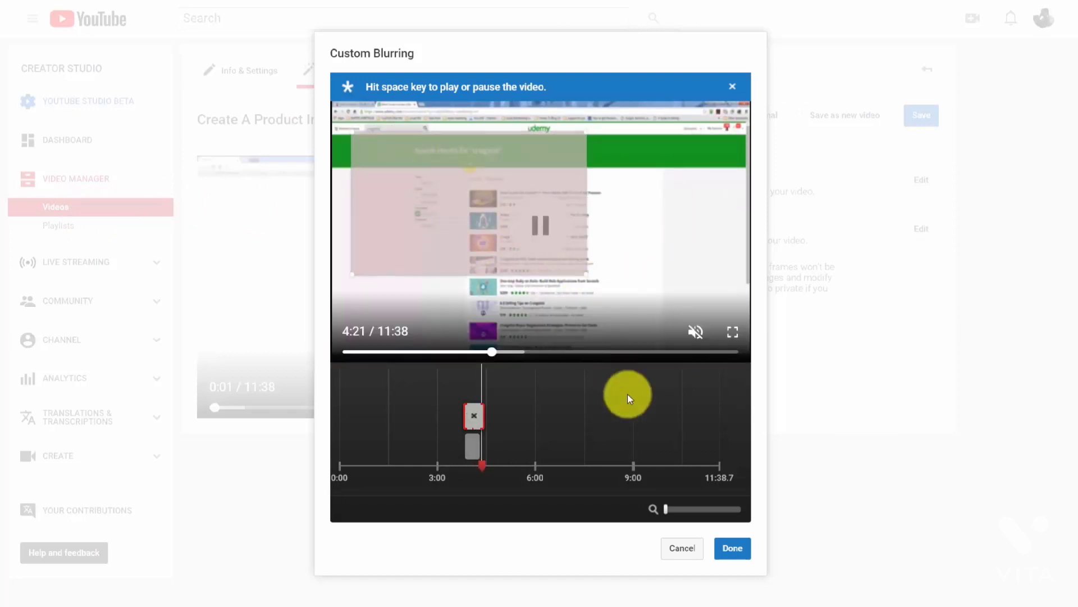
click(732, 547)
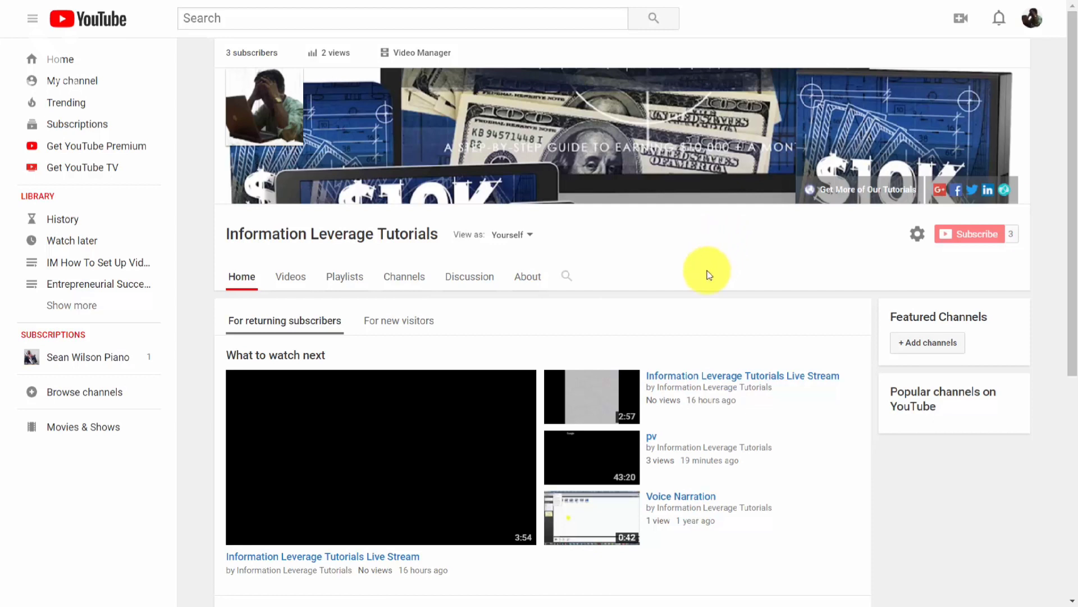
Step: Review the channel page's view for new visitors and its channel trailer option, and open the privacy choices on the video upload page
scroll(708, 273, down, 1)
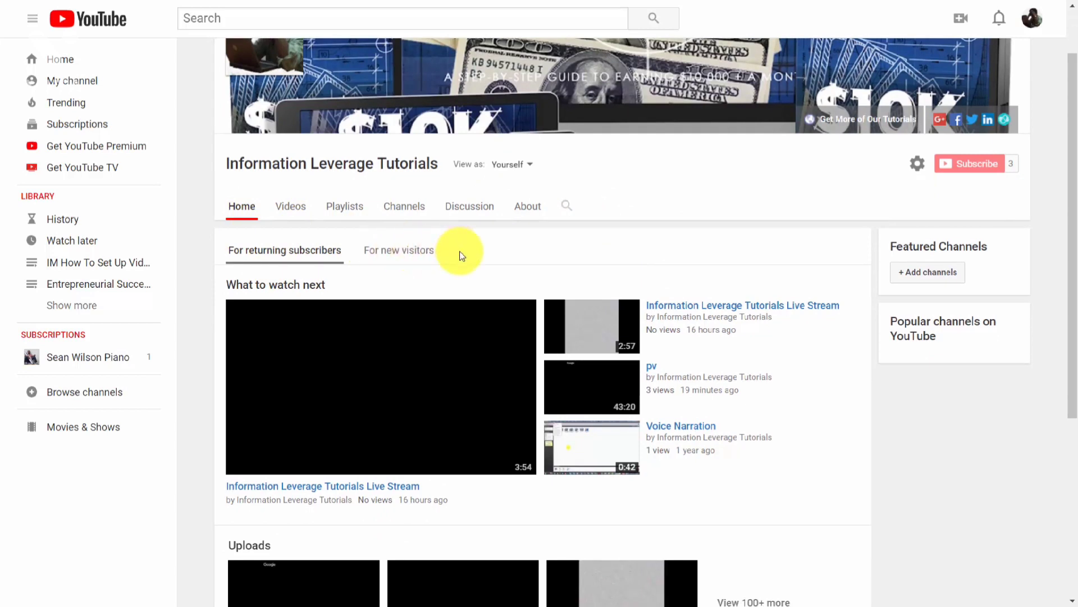
scroll(624, 248, down, 1)
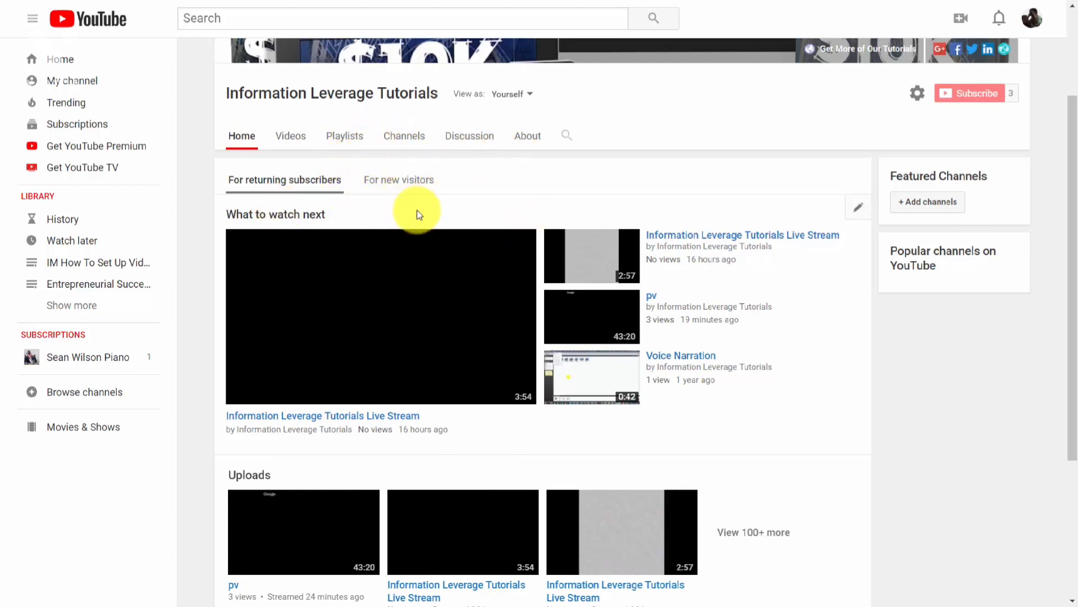
click(395, 178)
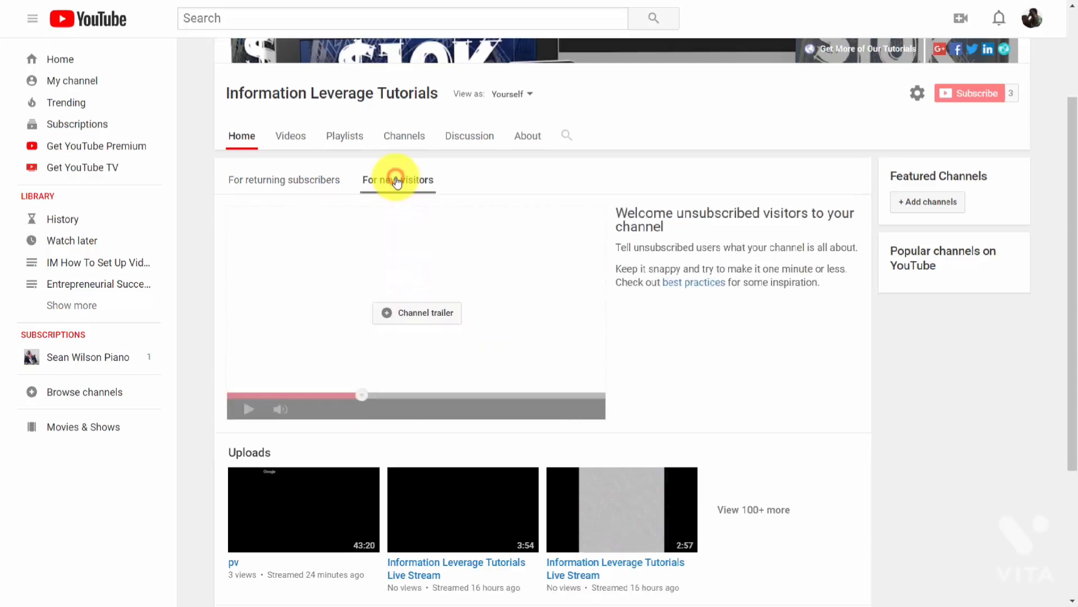
scroll(541, 163, down, 1)
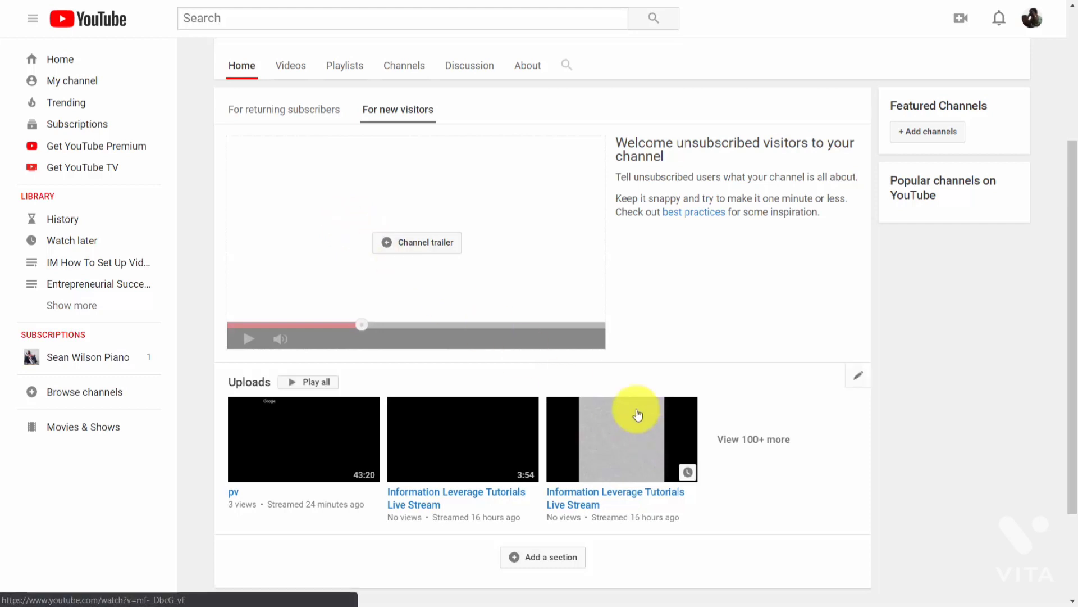
click(411, 245)
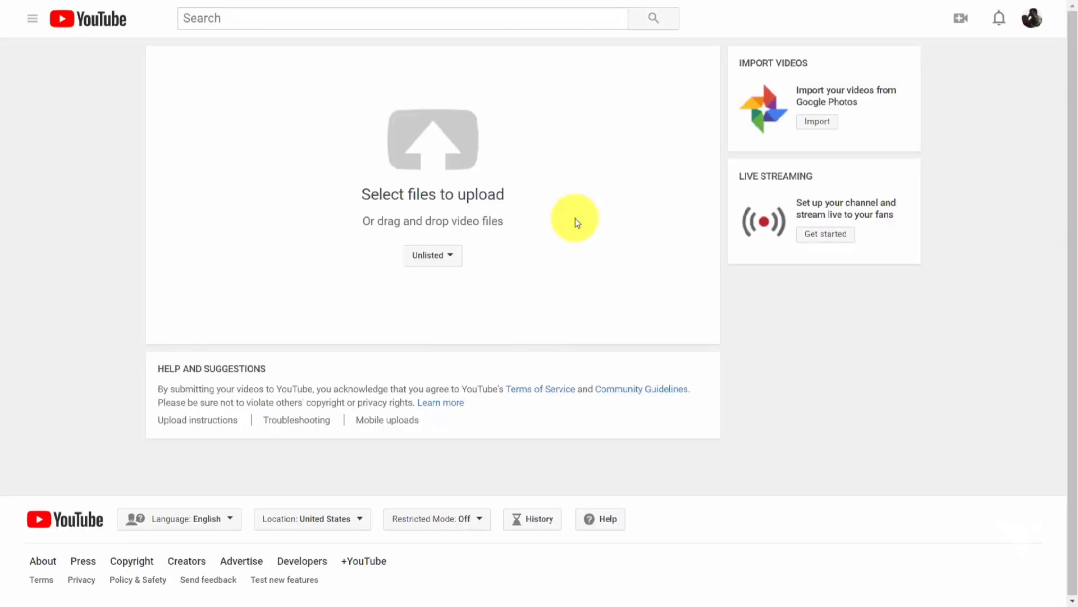
click(454, 254)
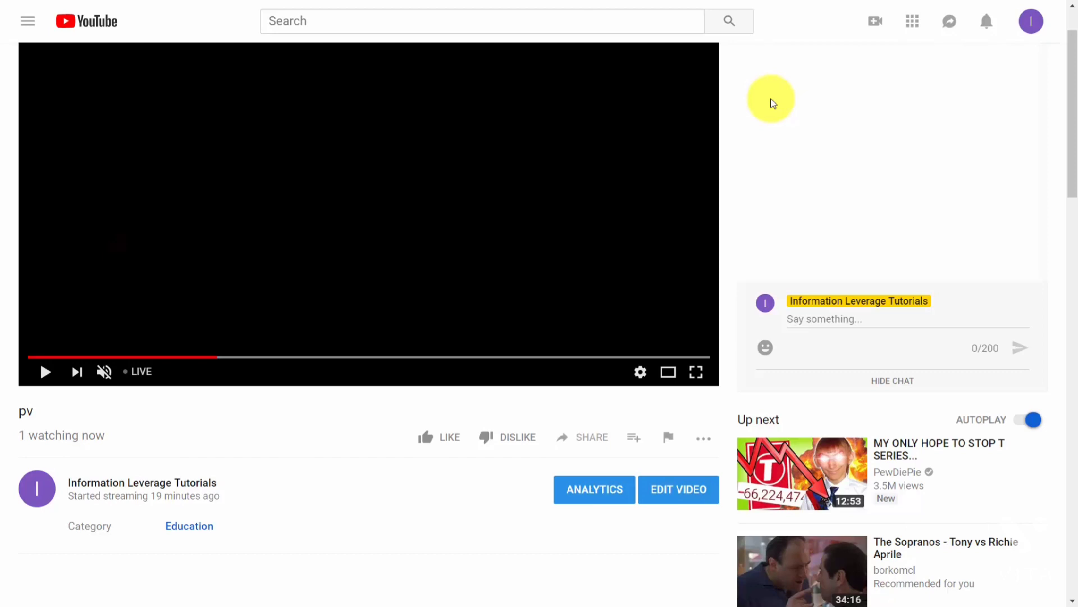
Step: Go from the pv live stream page to the Creator Studio dashboard
click(1032, 23)
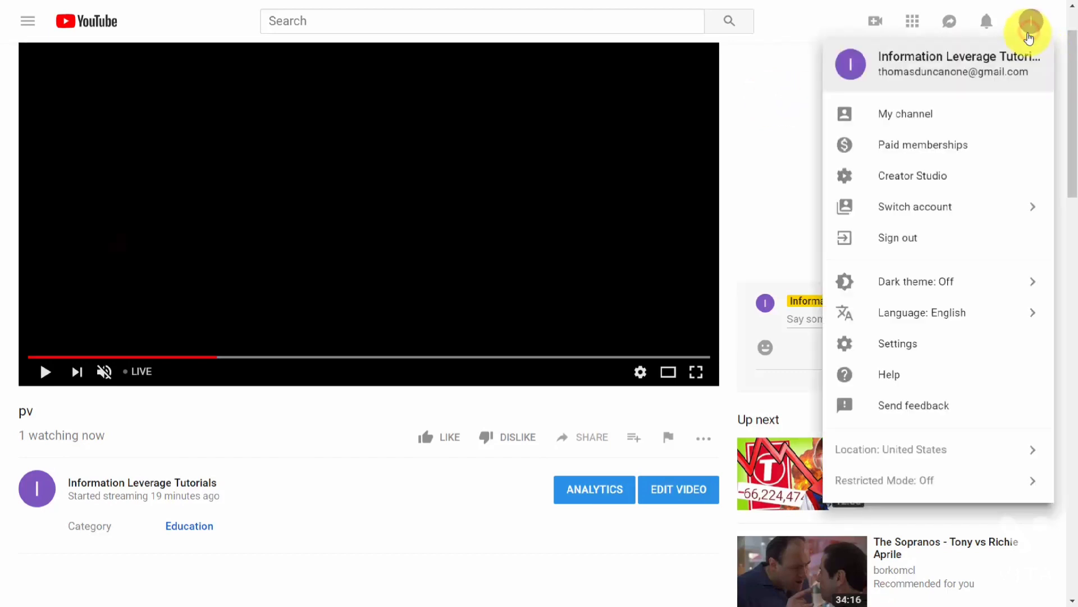
click(911, 175)
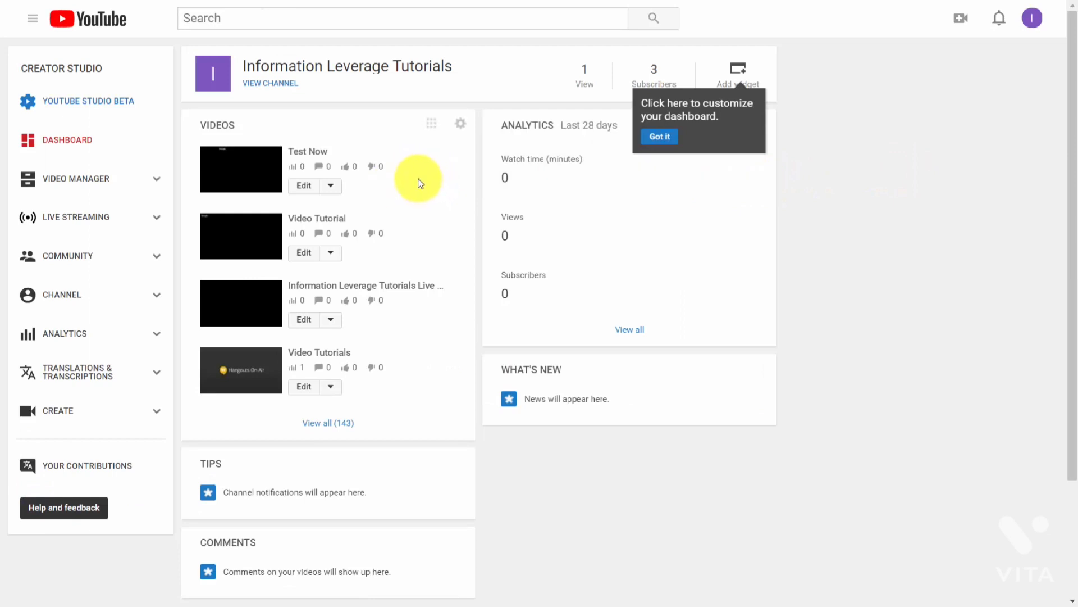
Step: Download the "Test Now" stream as an MP4 file from the Creator Studio video list
click(75, 179)
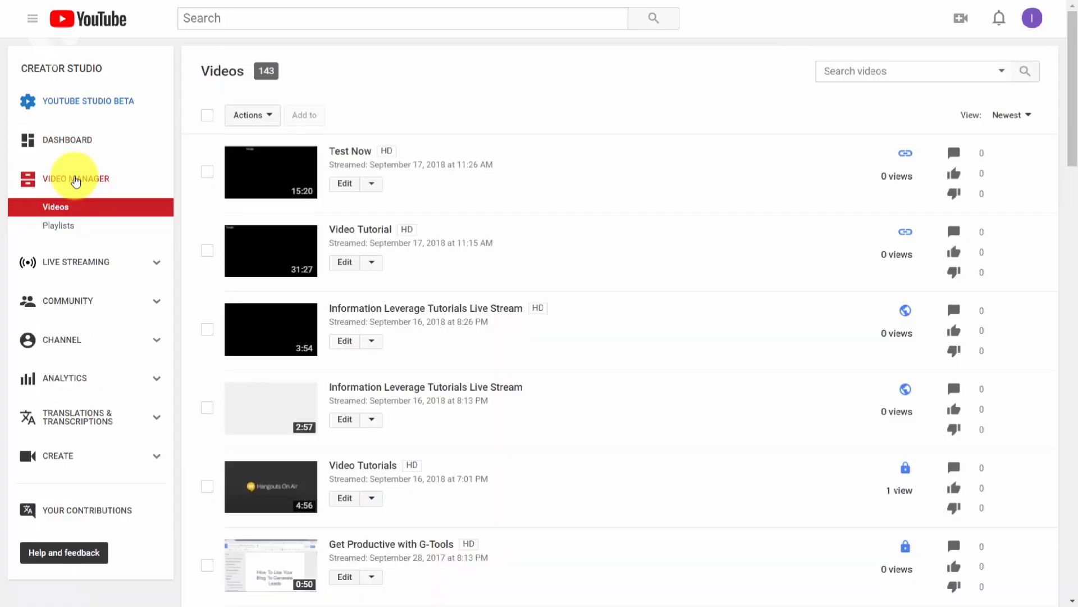
click(372, 183)
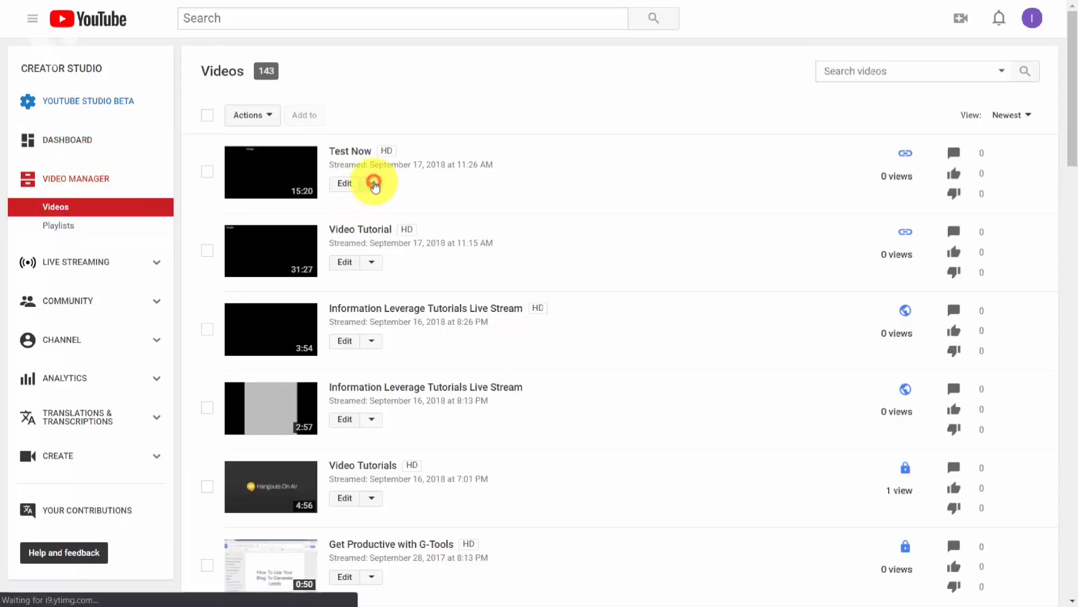
click(688, 137)
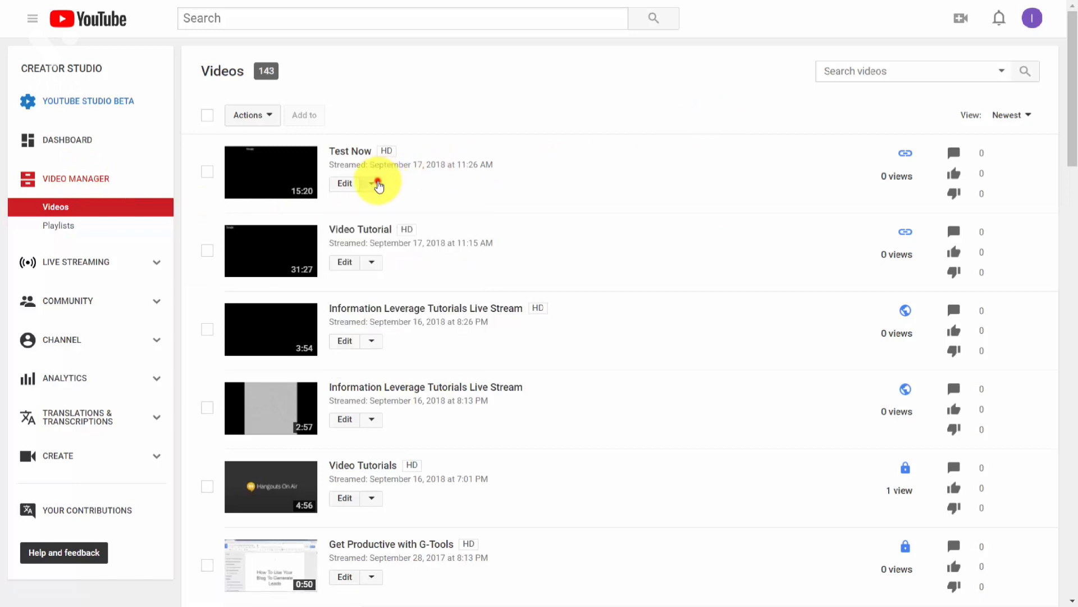
click(376, 185)
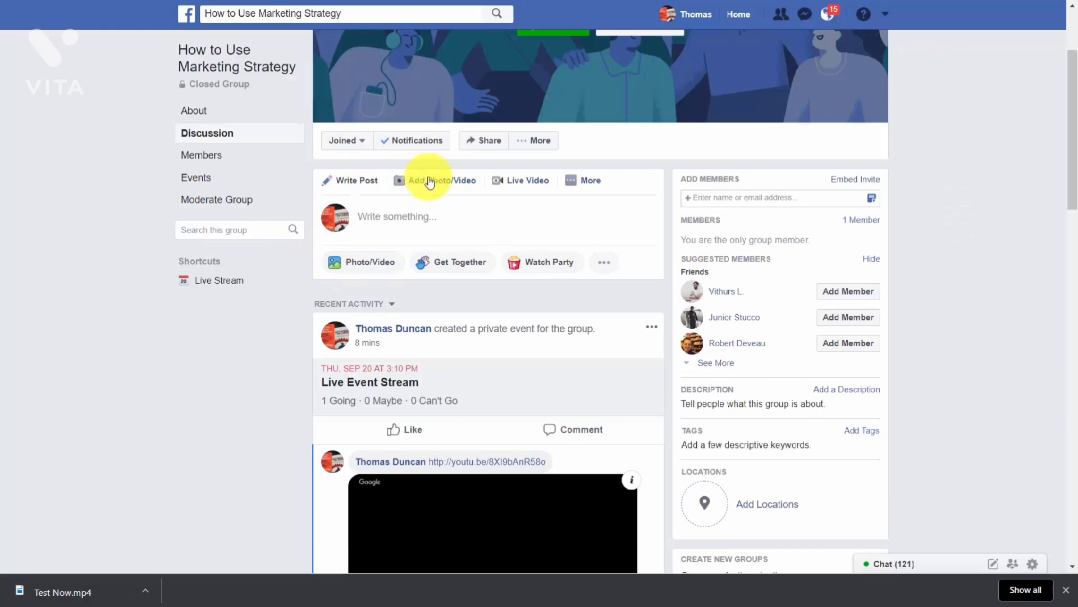
Step: Upload 1 - Overview.mp4 to the How to Use Marketing Strategy Facebook group and publish it as a video post
click(434, 182)
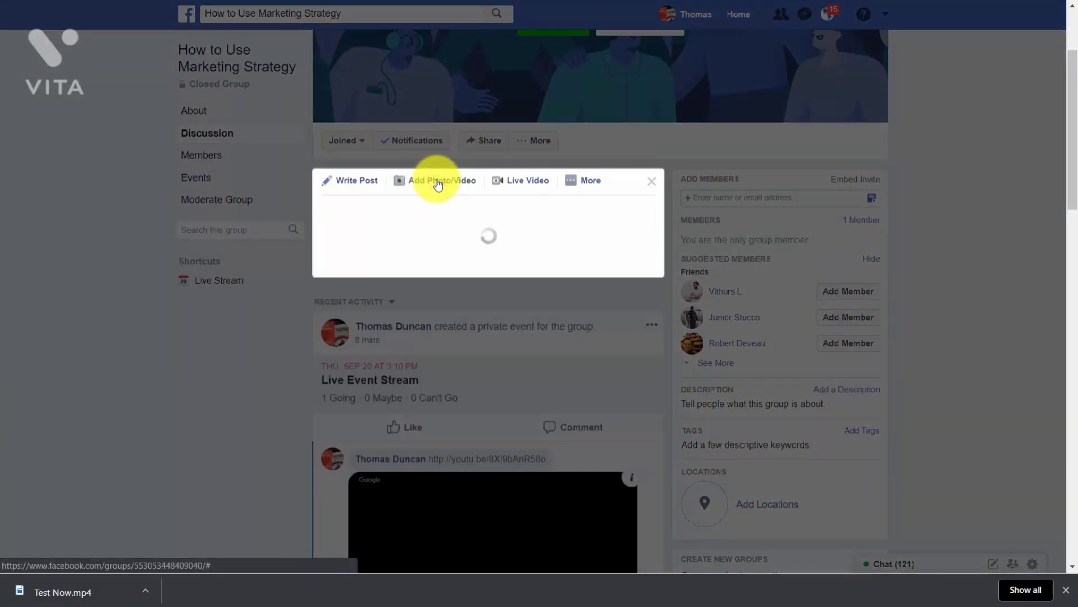
click(421, 240)
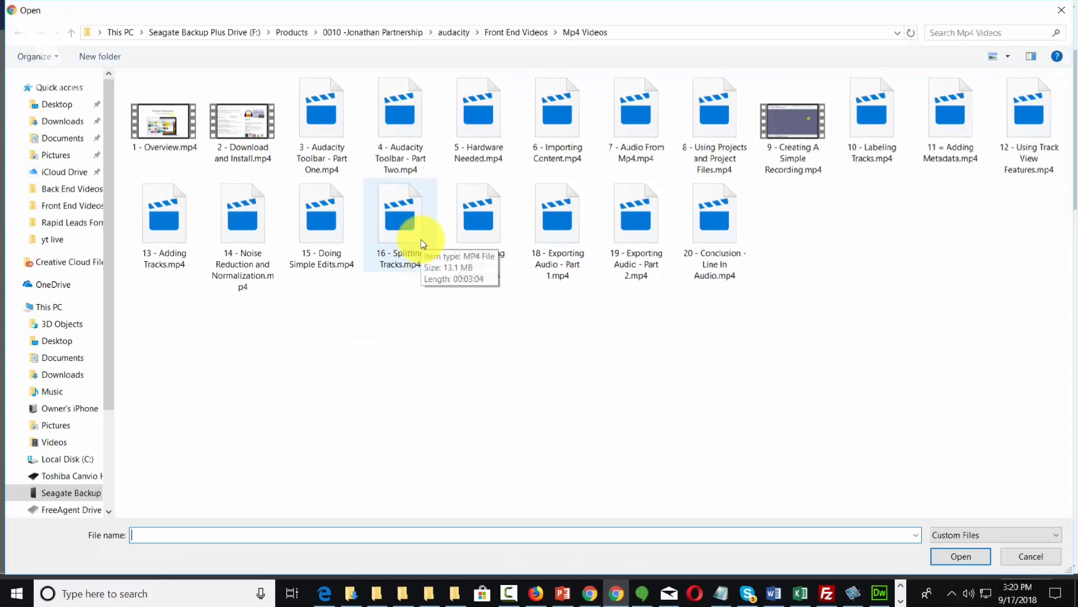
double_click(414, 241)
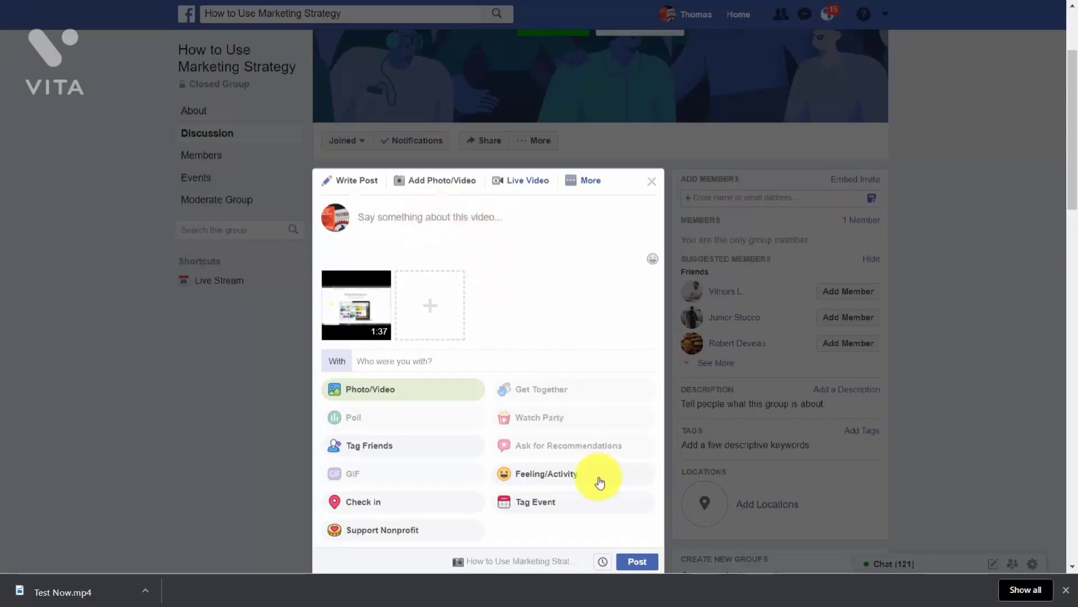
click(637, 563)
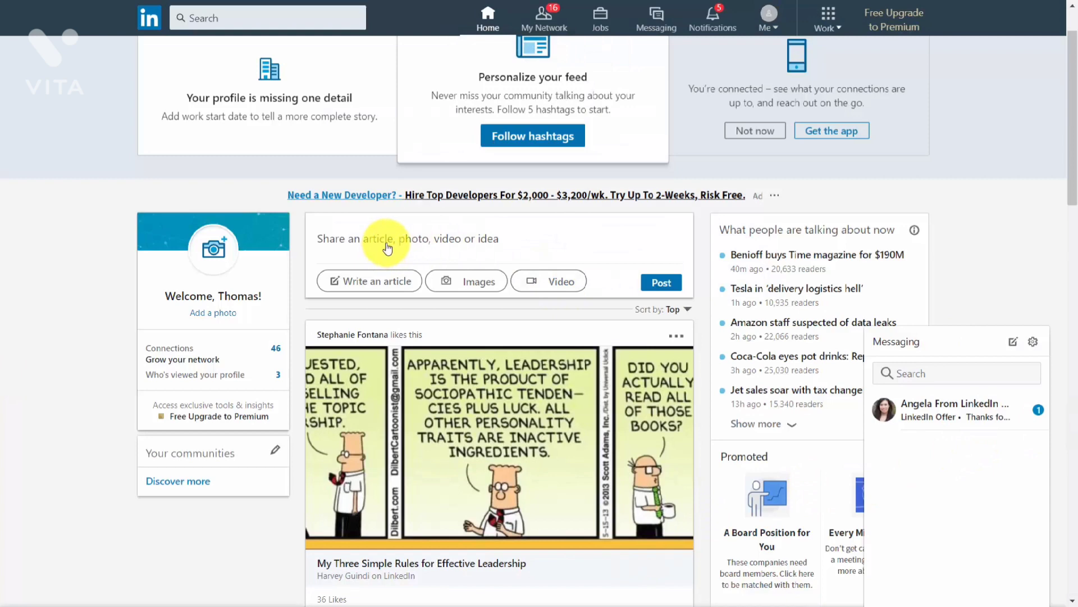
Step: Attach 1 - Overview.mp4 as a video to a new post on the LinkedIn home feed
click(542, 284)
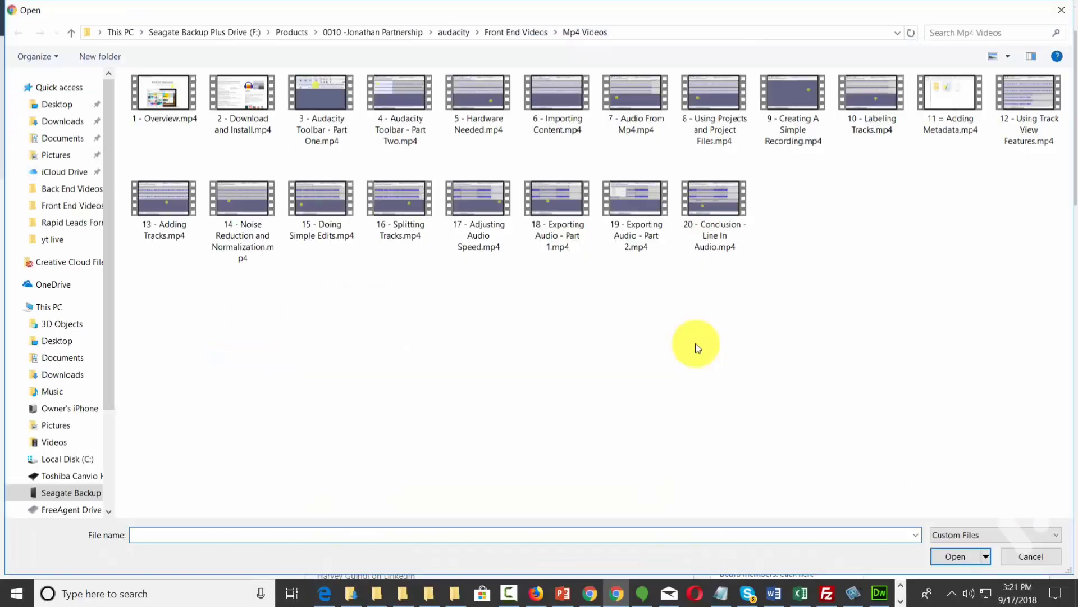
click(156, 116)
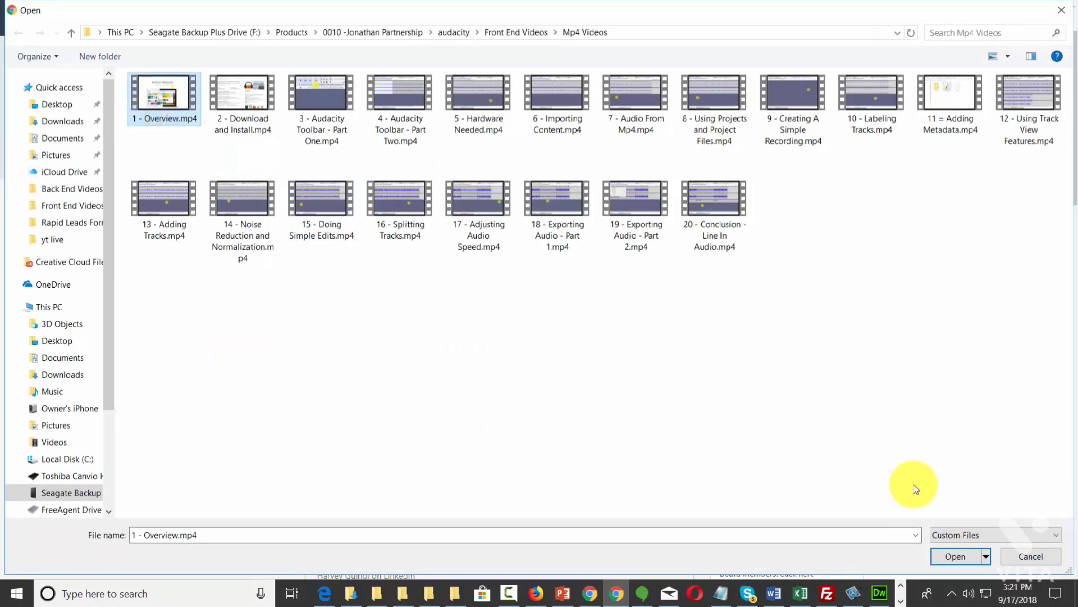
click(952, 557)
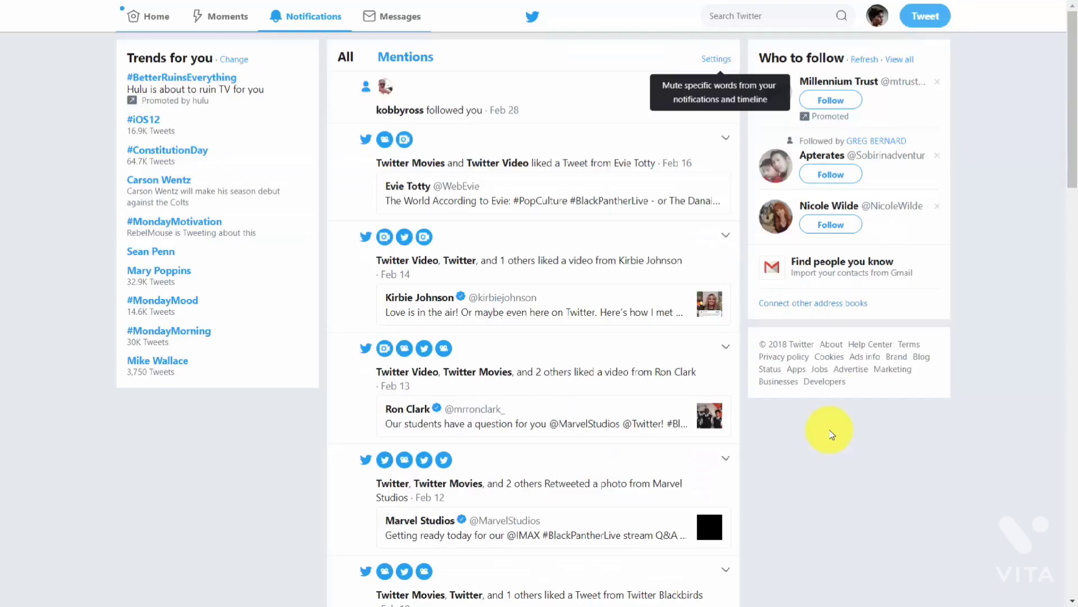
Step: Compose a new tweet on Twitter with 1 - Overview.mp4 attached, trimmed to a 45-second section from the middle
click(925, 16)
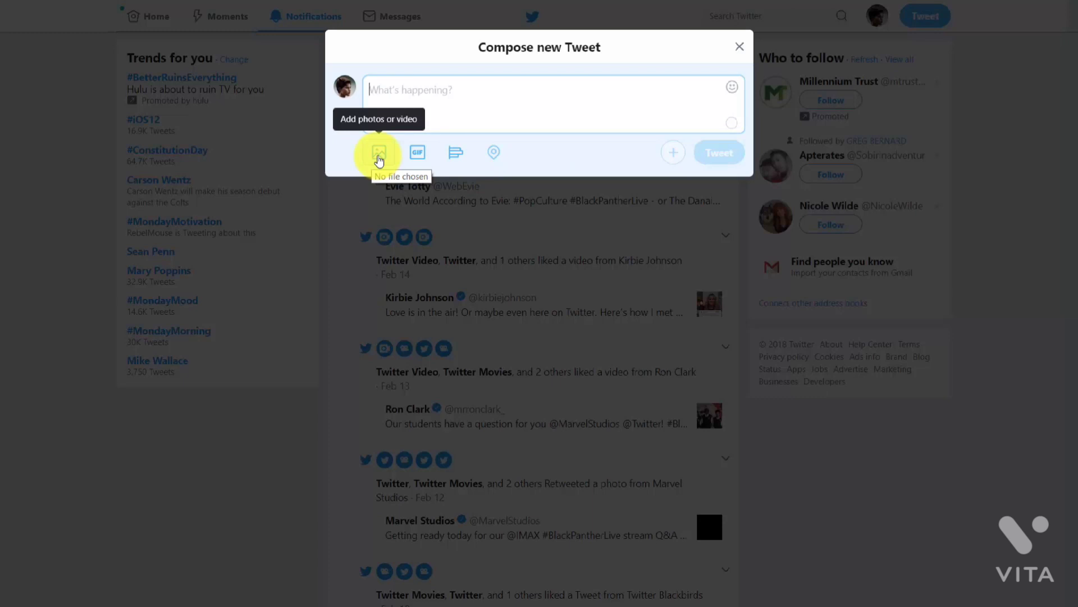
click(379, 160)
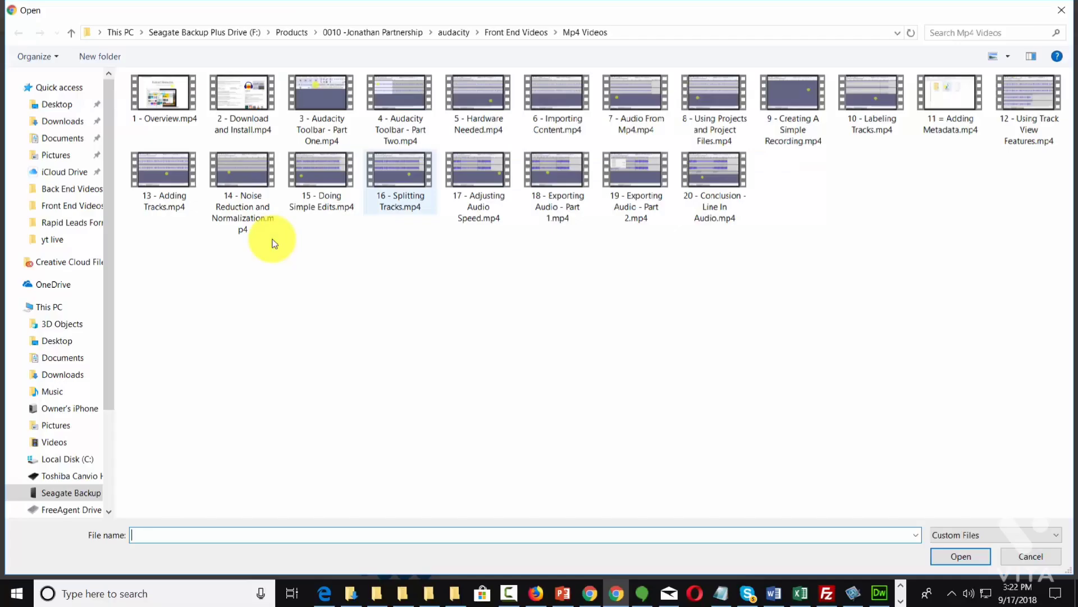
click(178, 102)
click(955, 556)
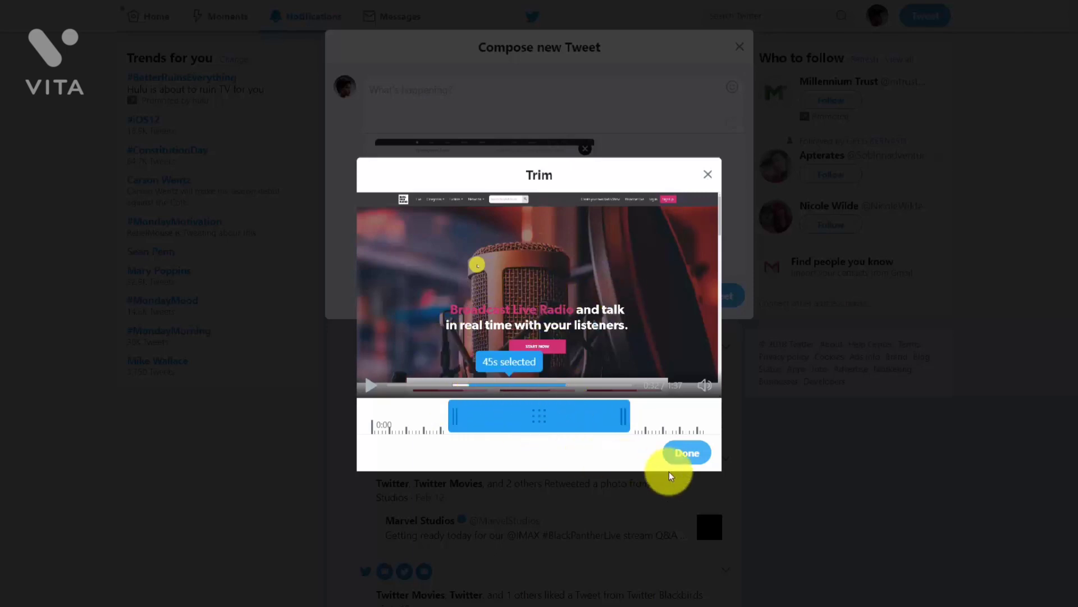
click(683, 456)
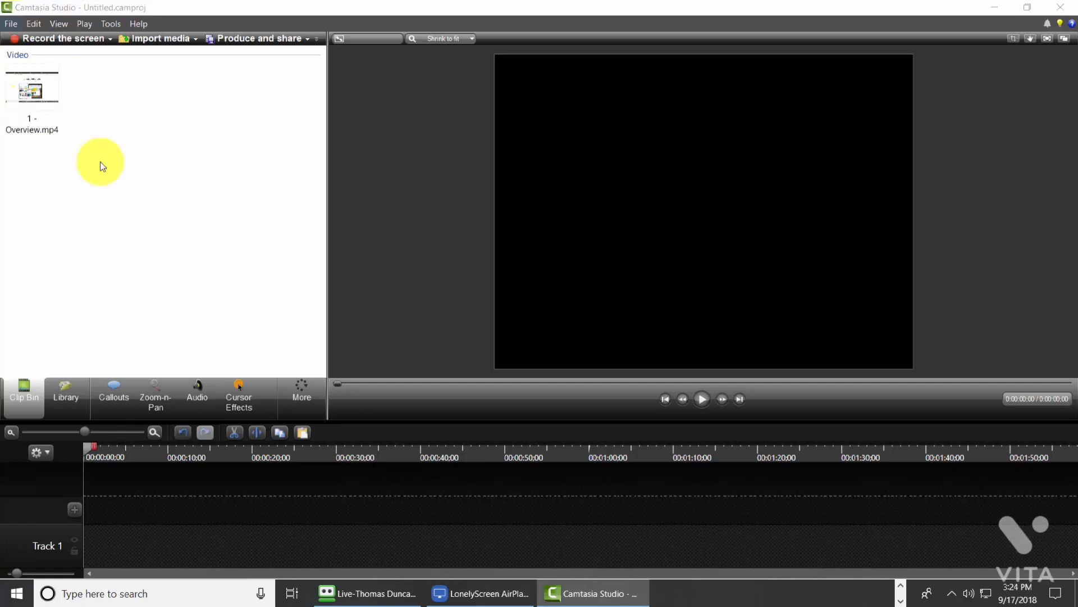
Step: In Camtasia Studio, add 1 - Overview.mp4 to the timeline and cut off everything after about 24 seconds
right_click(30, 96)
click(59, 106)
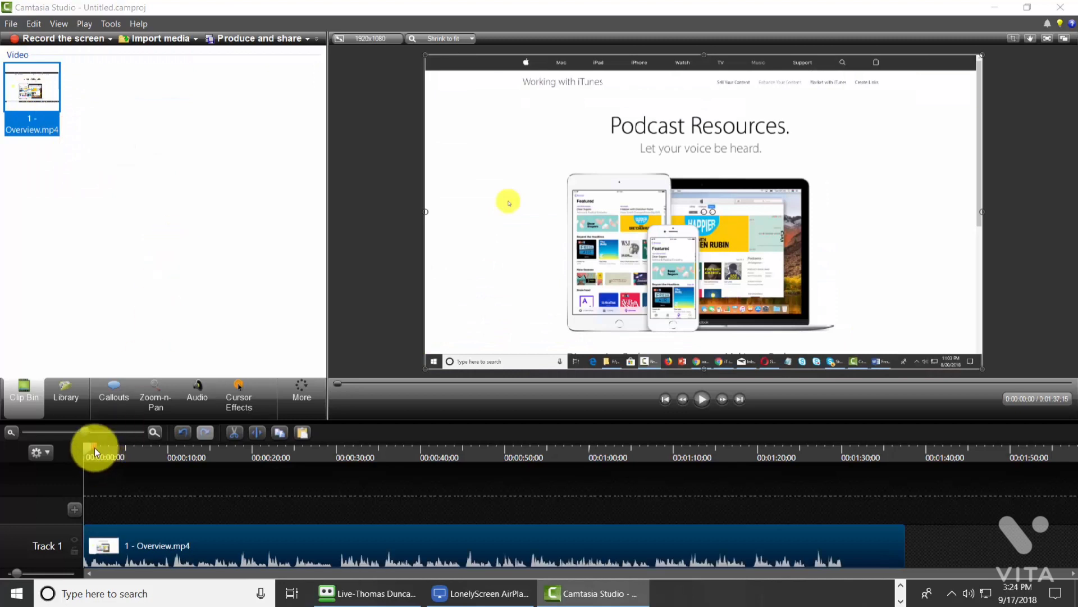
drag(87, 446, 289, 460)
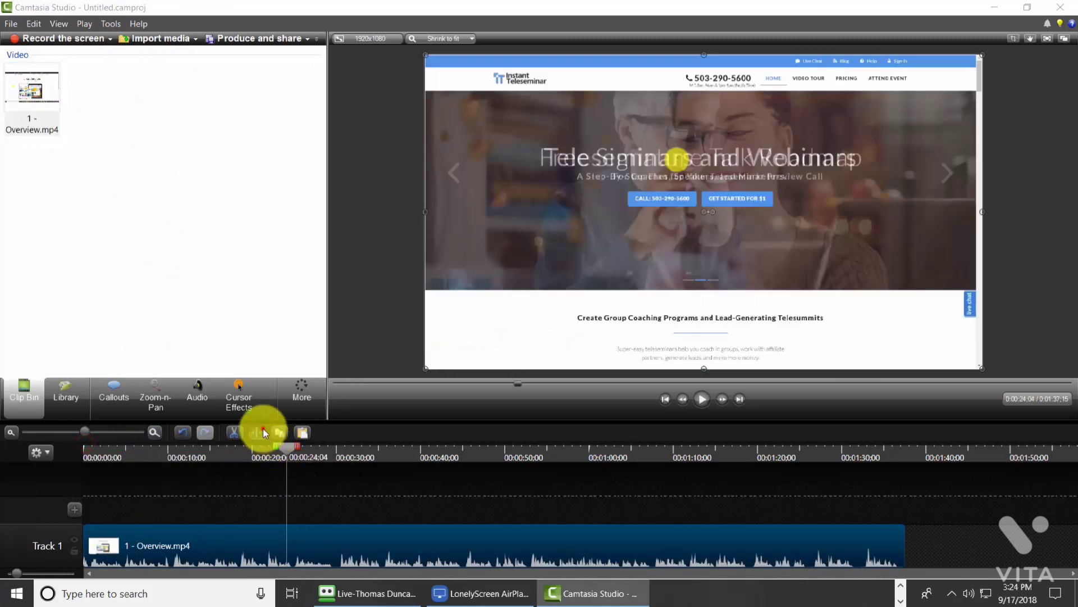
click(263, 432)
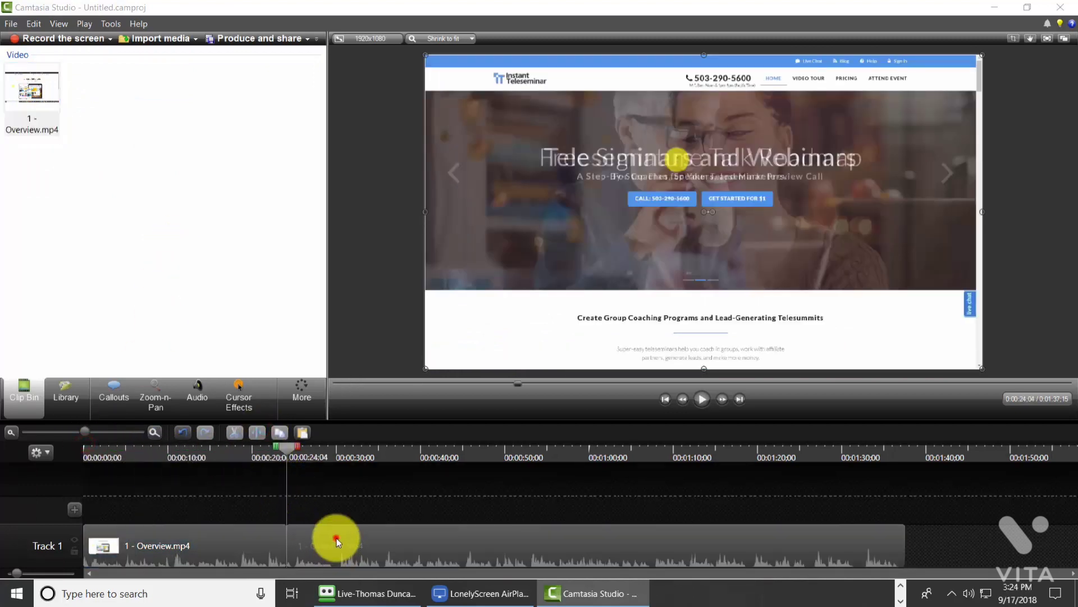
click(336, 538)
key(Delete)
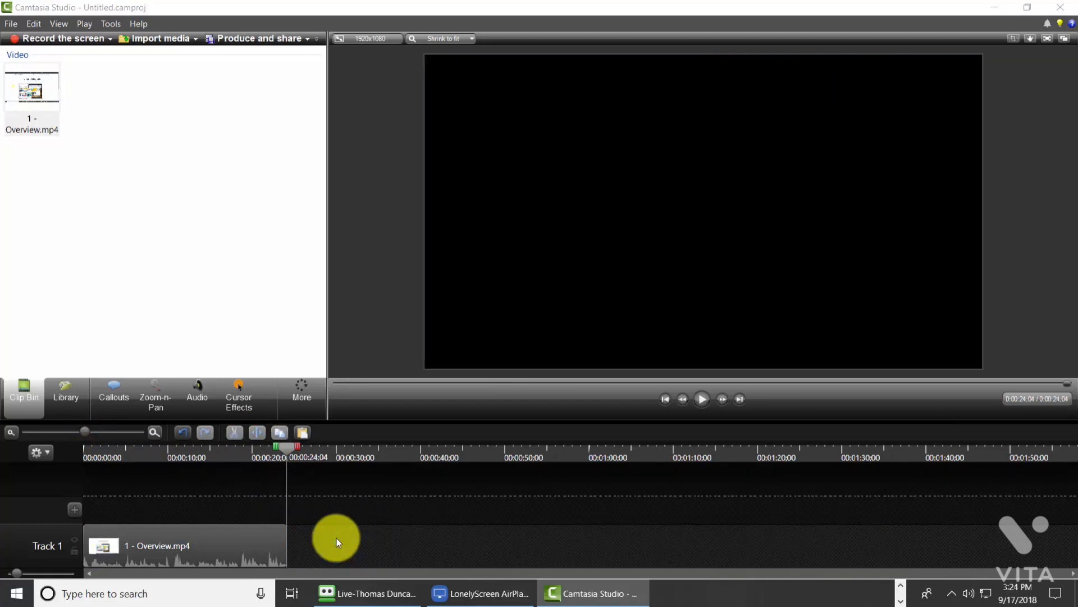